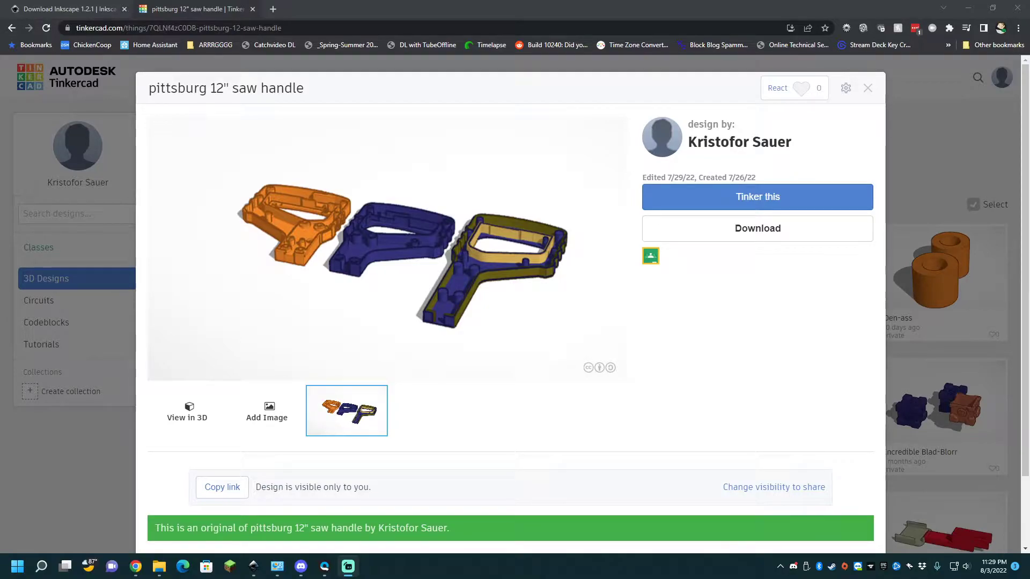
# View the Inkscape 1.2.1 release page and switch to Inkscape with the saw handle scan.
pyautogui.click(89, 12)
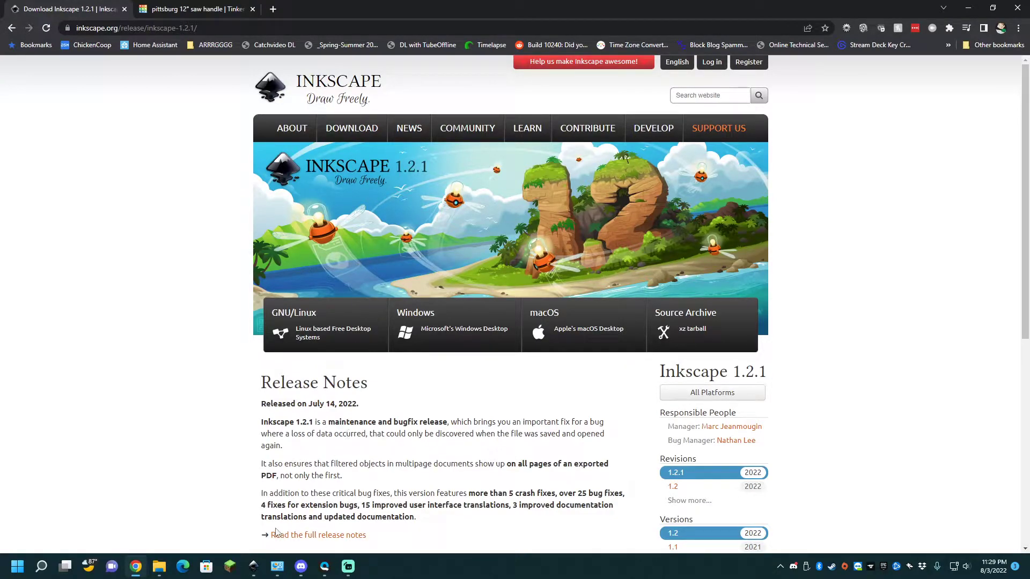
pyautogui.click(254, 567)
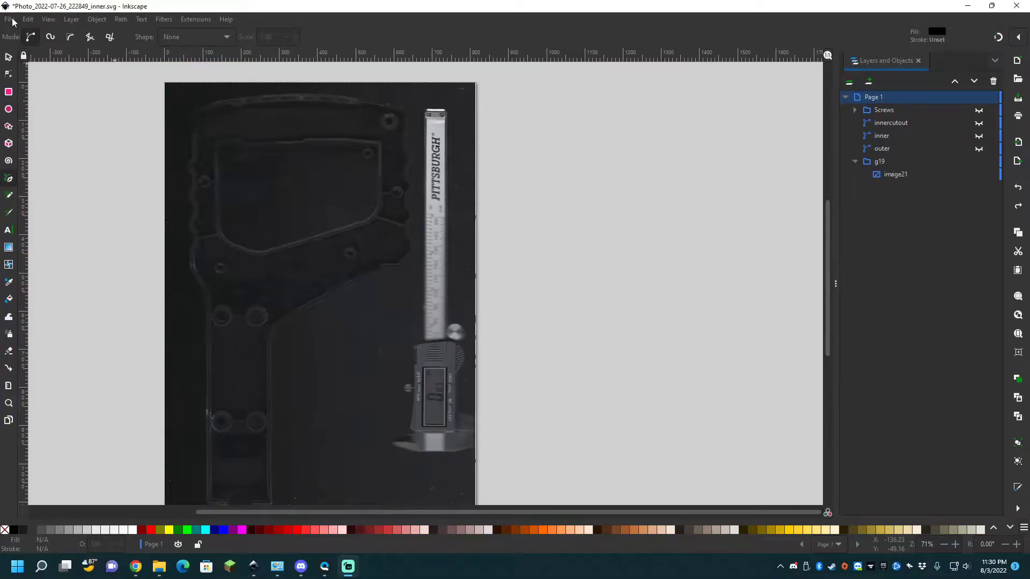
pyautogui.click(10, 20)
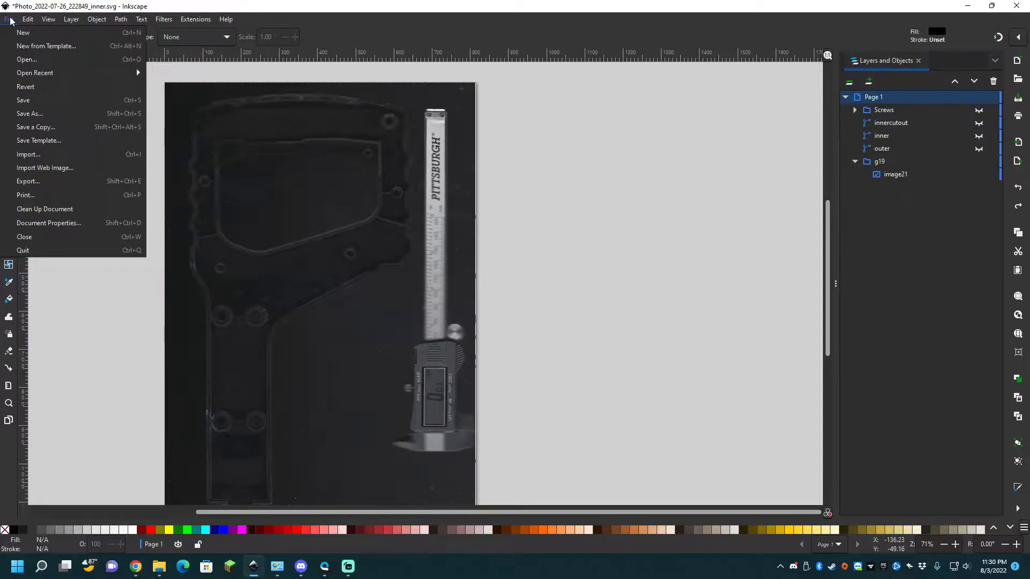
pyautogui.moveTo(31, 71)
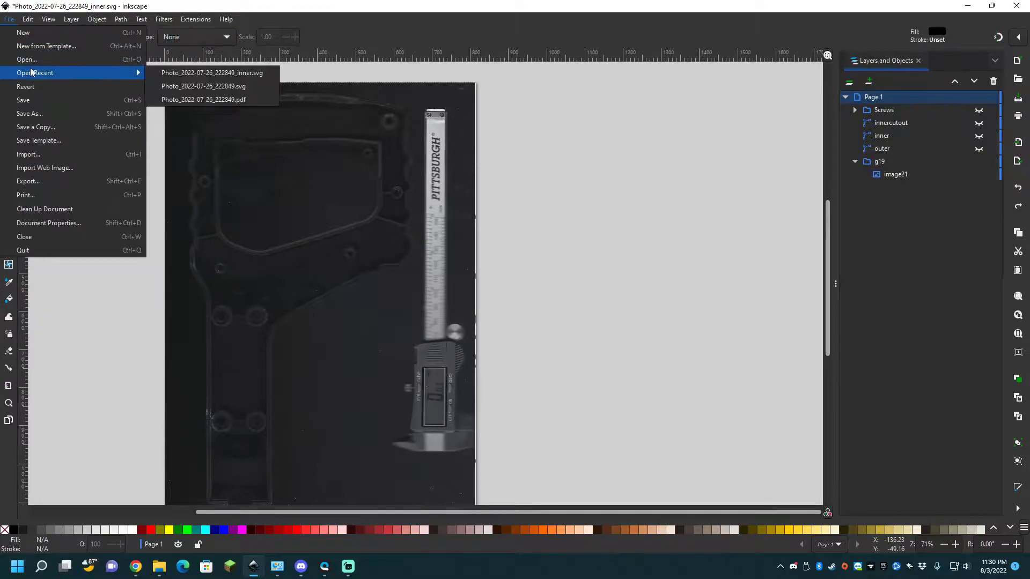
pyautogui.click(36, 60)
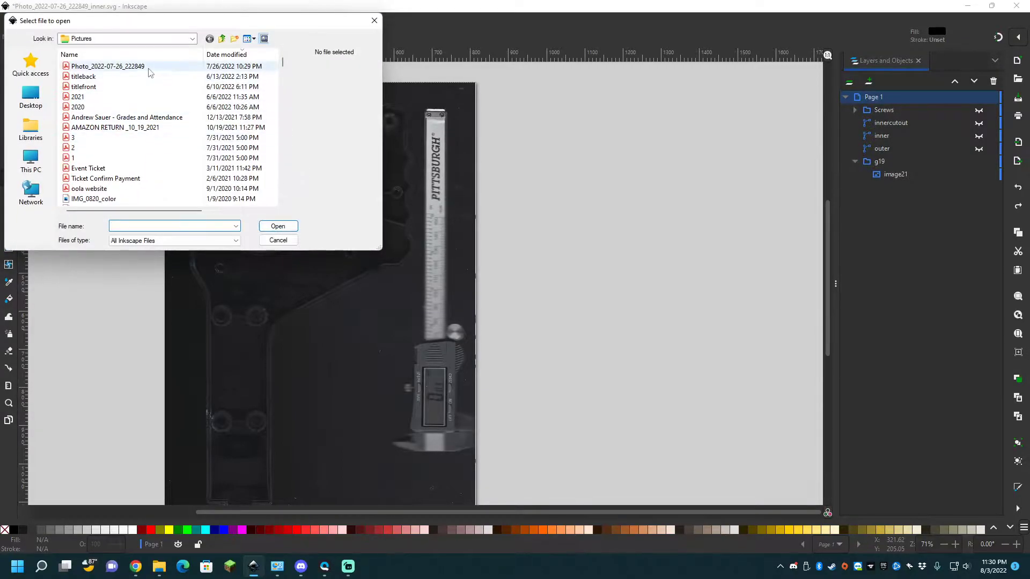
pyautogui.scroll(-2, 86, 198)
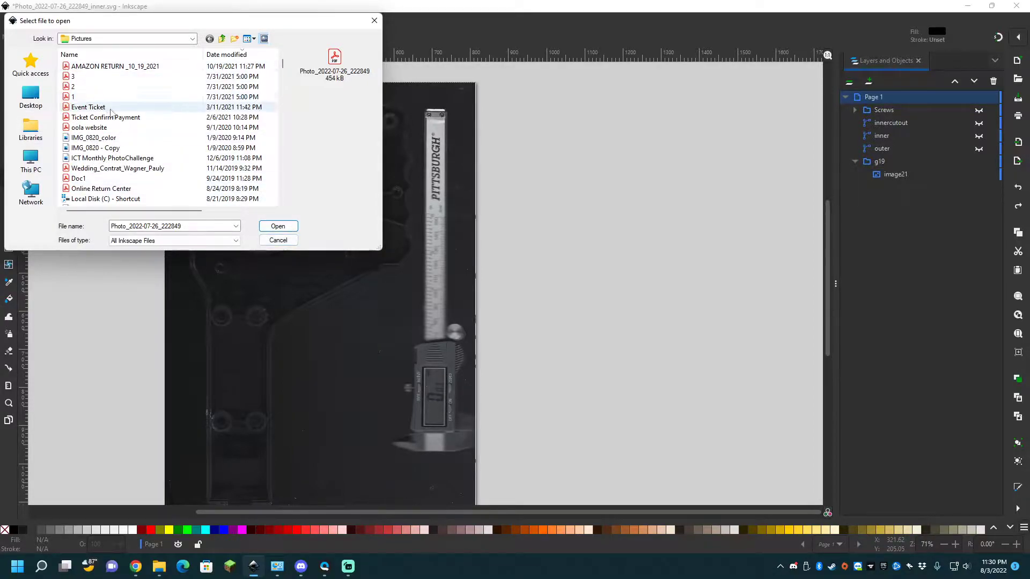
pyautogui.scroll(2, 74, 170)
pyautogui.click(284, 227)
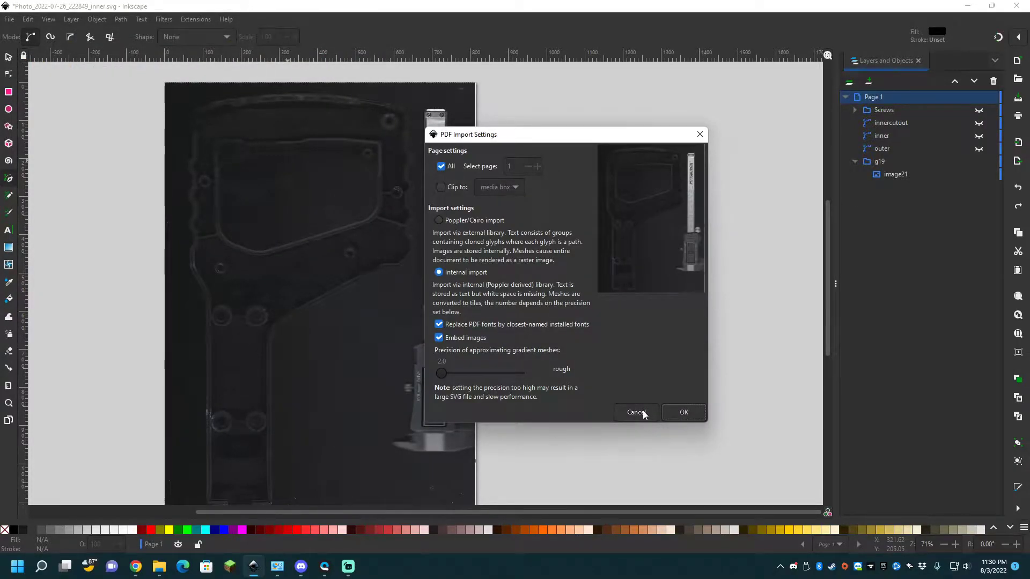
pyautogui.click(636, 412)
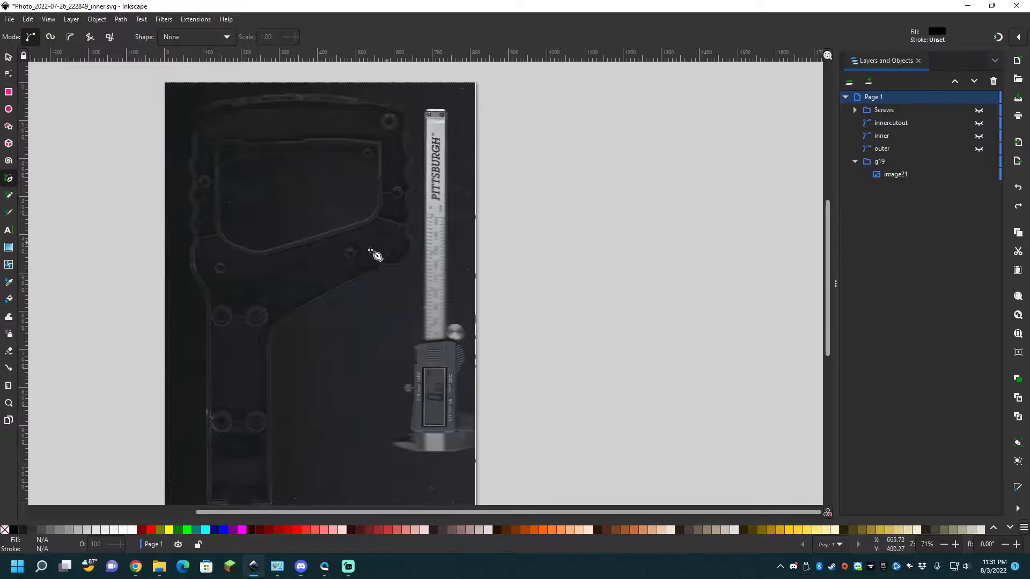
# Start a Bezier path at the opening in the handle's bottom wall and trace its inner edge to the lower-right inside corner.
pyautogui.scroll(2, 333, 384)
pyautogui.scroll(-4, 333, 384)
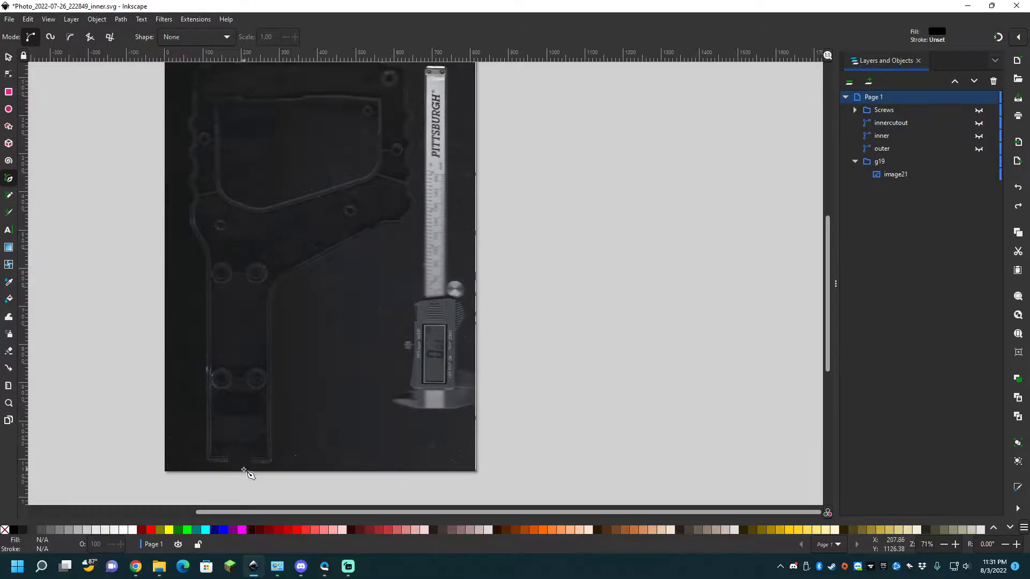
pyautogui.keyDown('ctrl'); pyautogui.scroll(4, 255, 459); pyautogui.keyUp('ctrl')
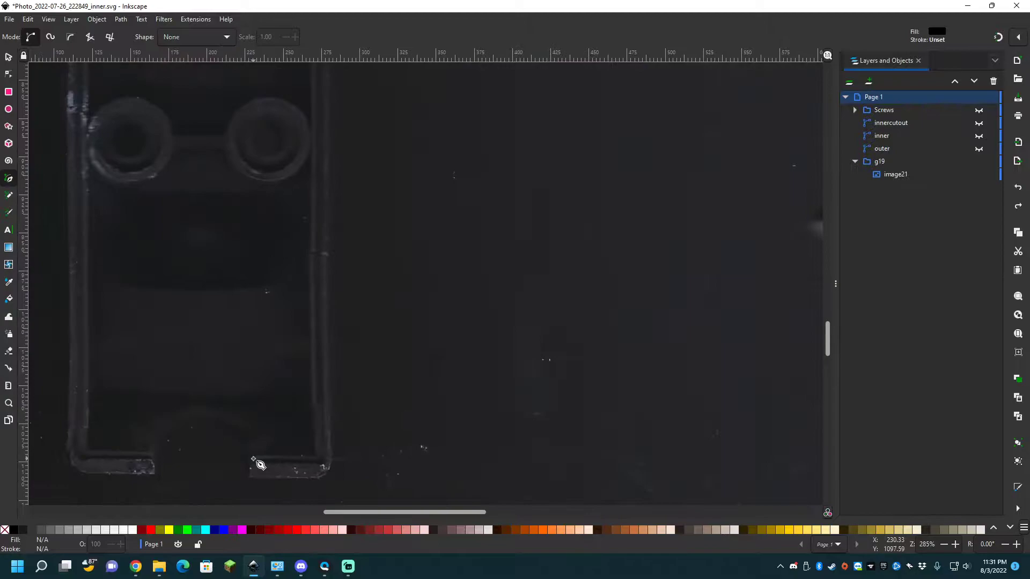
pyautogui.scroll(-2, 221, 129)
pyautogui.scroll(3, 227, 130)
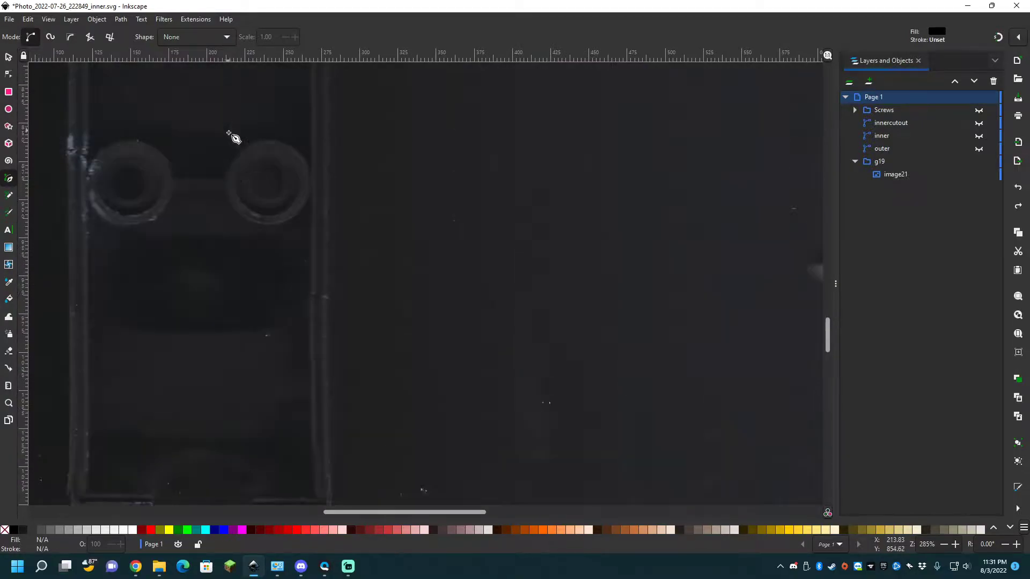
pyautogui.scroll(-2, 256, 320)
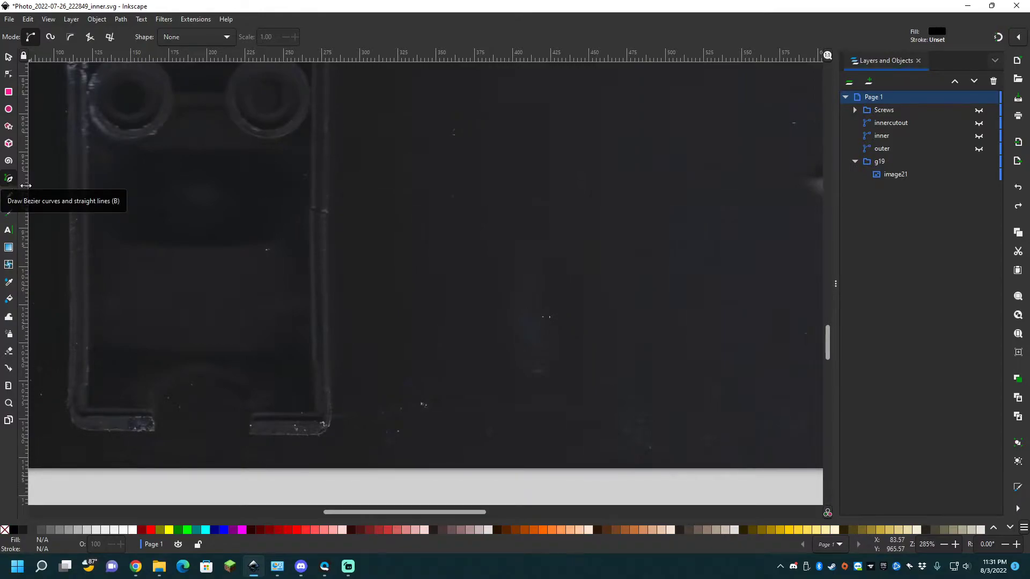
pyautogui.click(249, 416)
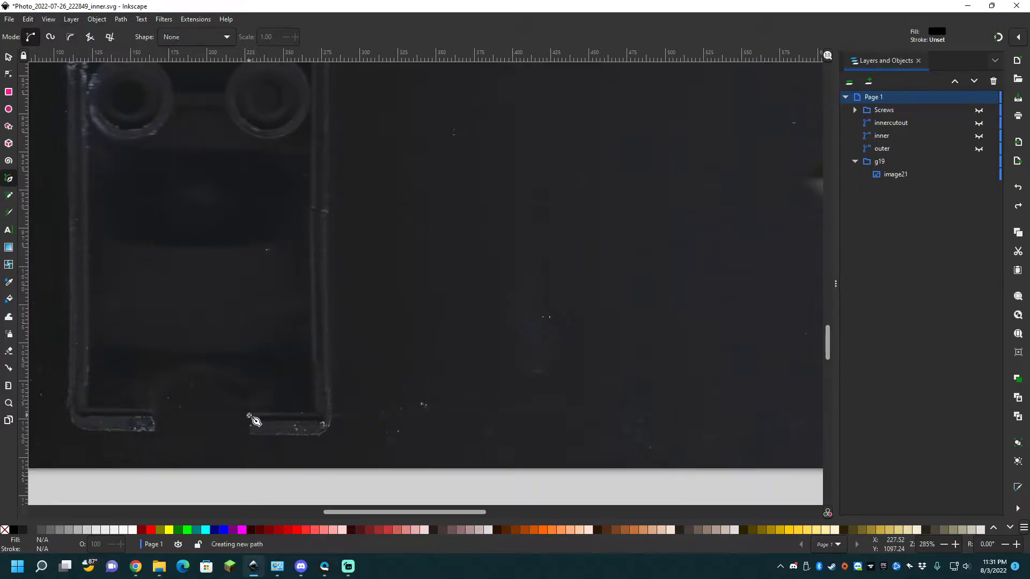
pyautogui.click(311, 417)
# Extend the path straight up the inner edge of the narrow section's right wall to the start of the bend.
pyautogui.scroll(5, 313, 104)
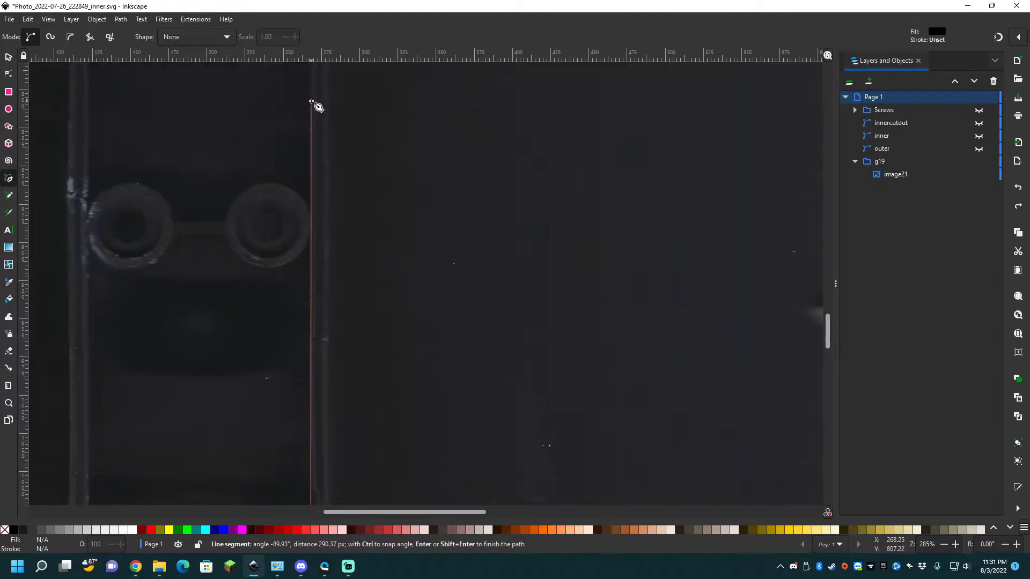
pyautogui.scroll(3, 314, 107)
pyautogui.scroll(2, 307, 176)
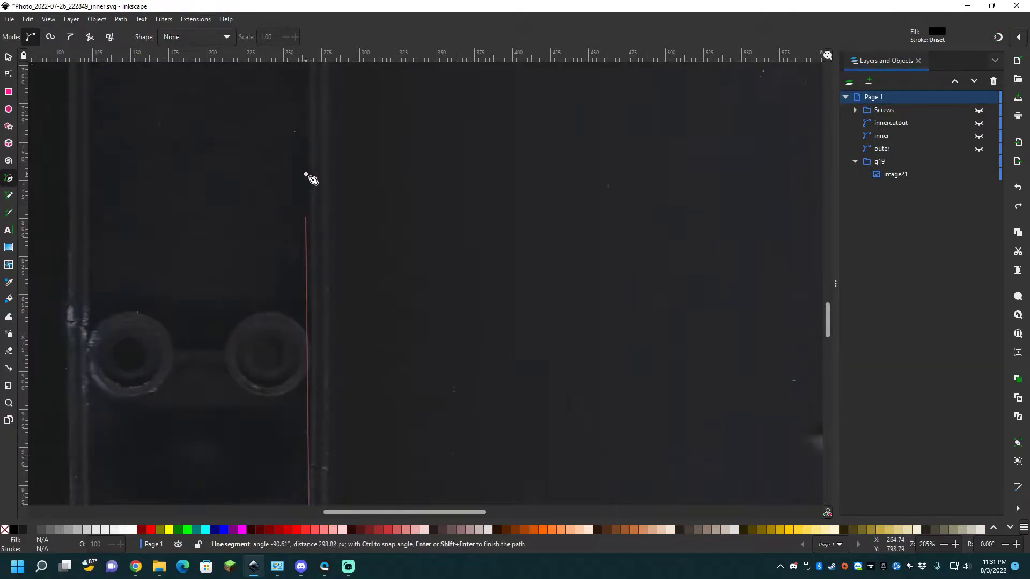
pyautogui.scroll(3, 309, 178)
pyautogui.scroll(2, 308, 180)
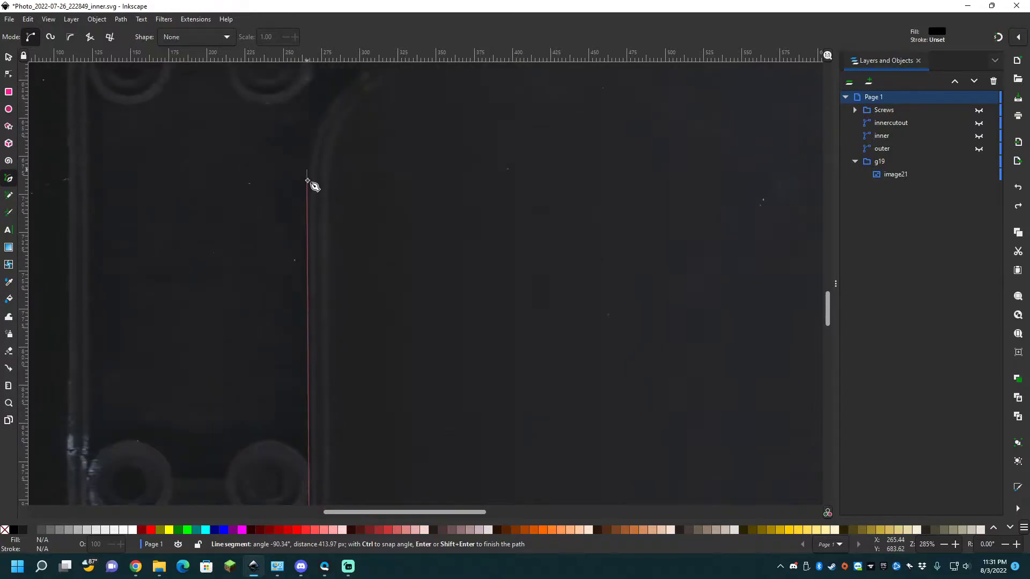
pyautogui.scroll(2, 307, 180)
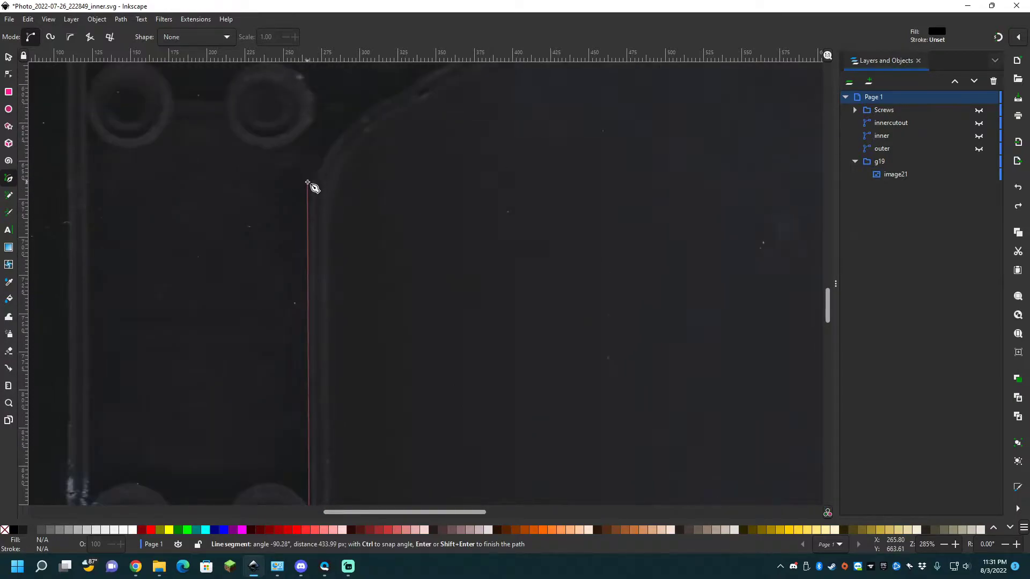
pyautogui.click(306, 222)
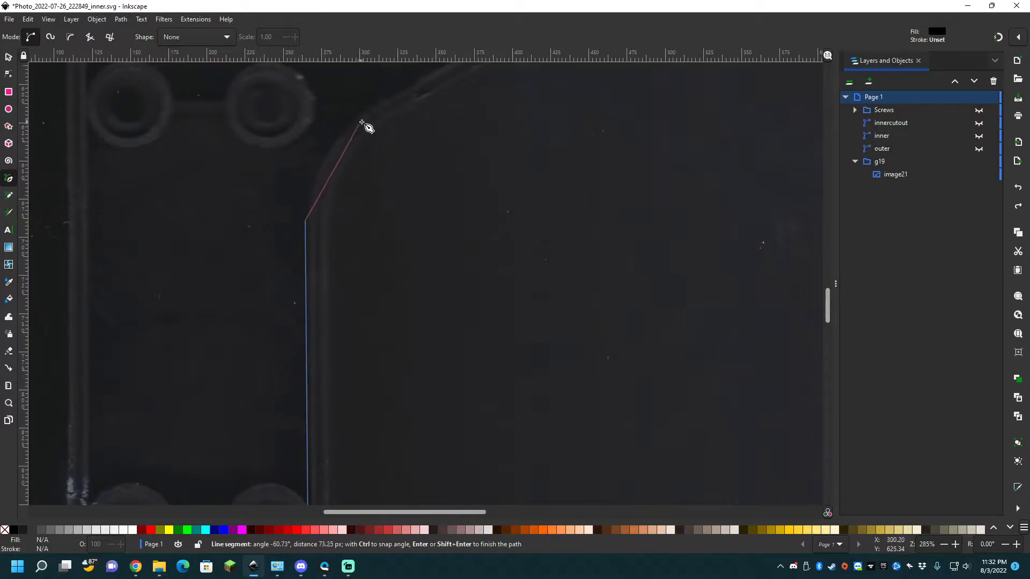
# Trace the bend with a curved segment and continue along the inner edge of the long diagonal wall to its upper end.
pyautogui.scroll(2, 366, 121)
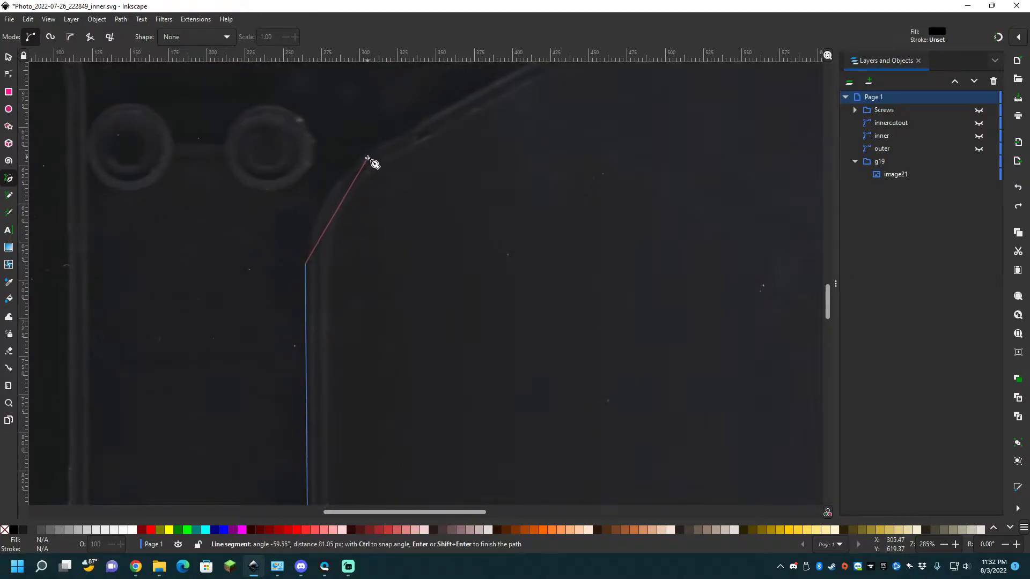
pyautogui.moveTo(366, 159); pyautogui.dragTo(421, 126)
pyautogui.scroll(2, 573, 76)
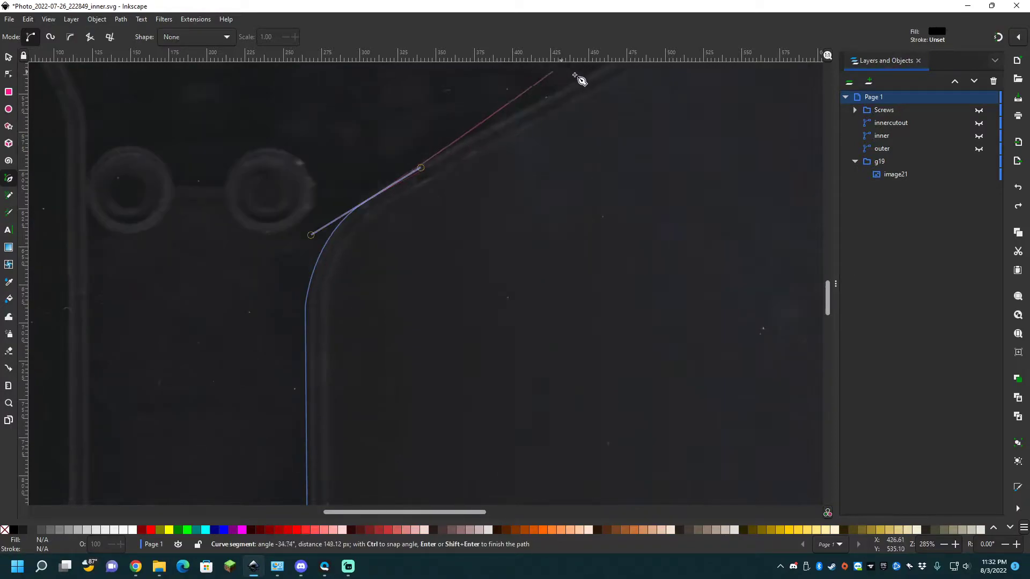
pyautogui.scroll(2, 702, 80)
pyautogui.scroll(10, 751, 98)
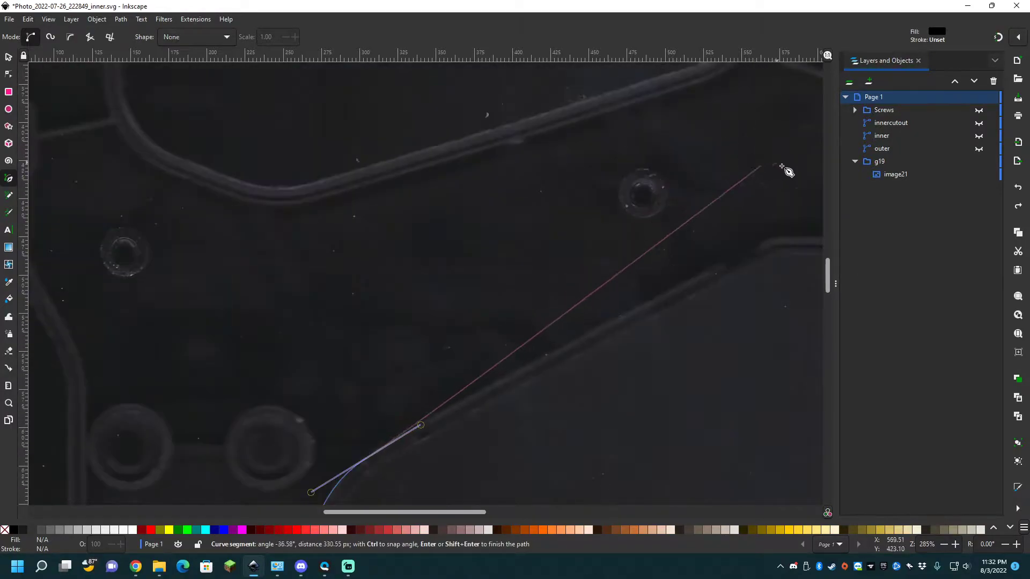
pyautogui.click(773, 237)
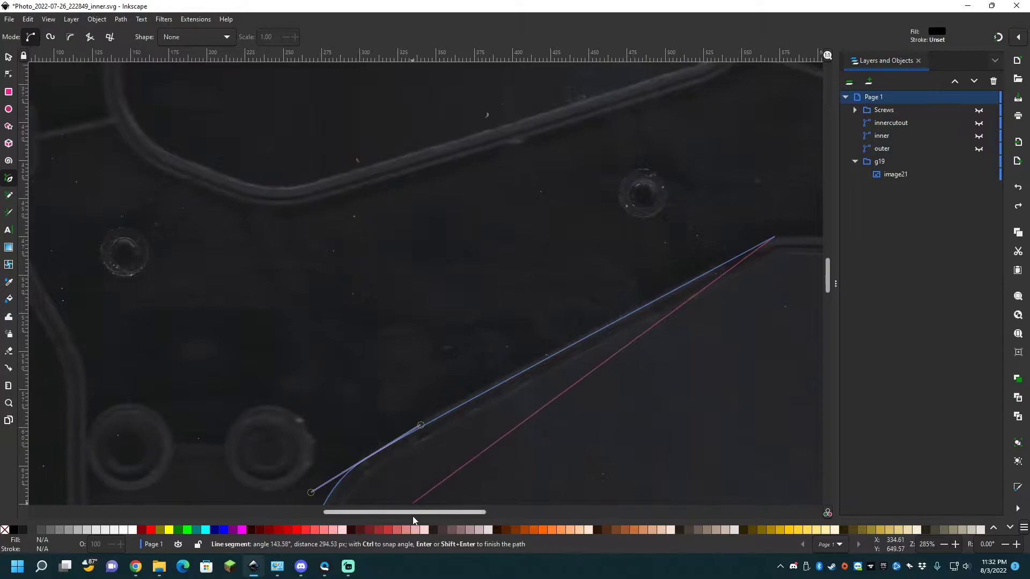
# Trace the inner edge along the short horizontal wall and around the angled projection at the handle's lower right.
pyautogui.moveTo(413, 515); pyautogui.dragTo(496, 507)
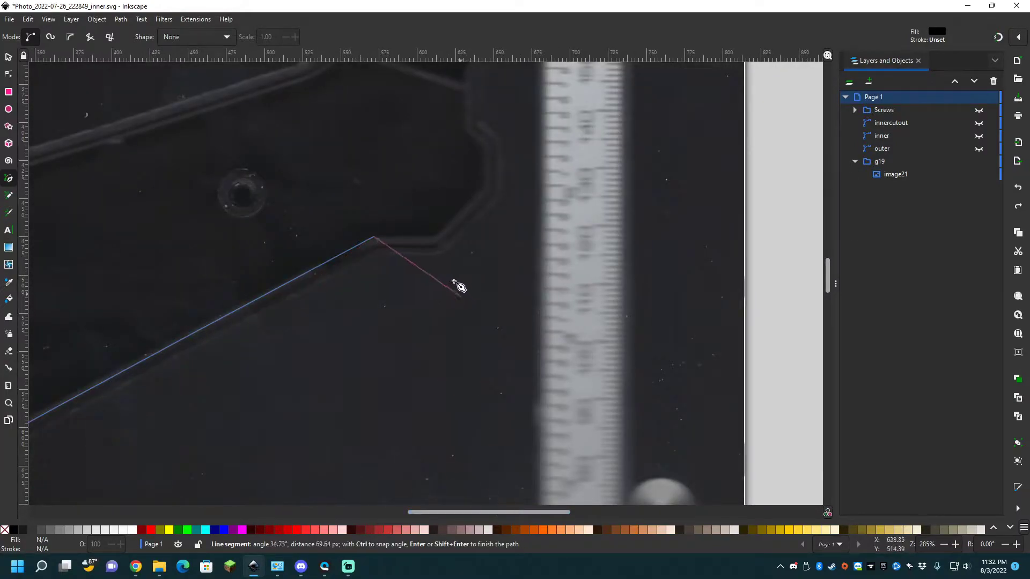
pyautogui.click(434, 237)
pyautogui.click(481, 190)
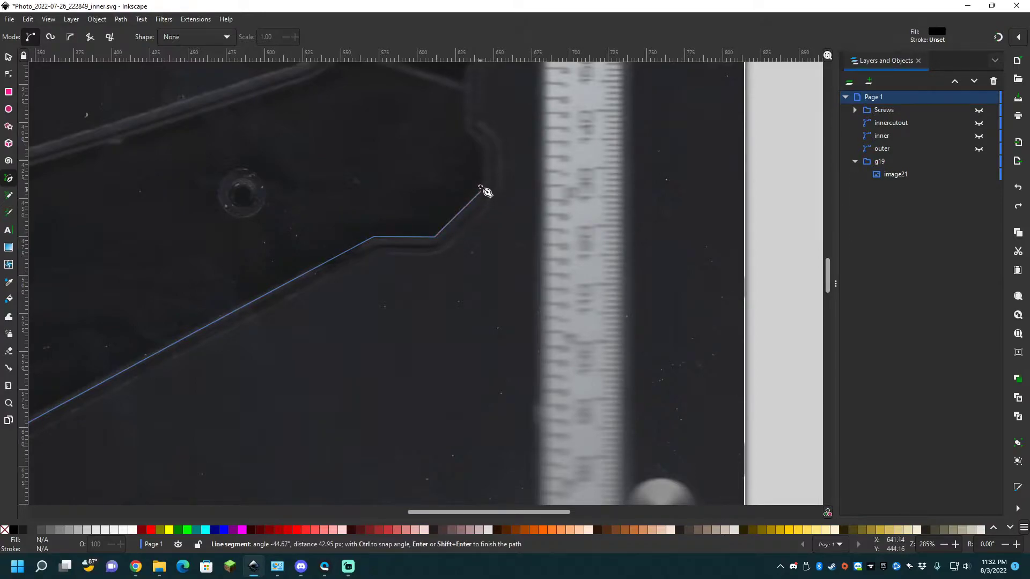
pyautogui.click(465, 130)
# Continue the path up the grip's right wall and around the inside of the lowest small grip bump.
pyautogui.scroll(3, 465, 130)
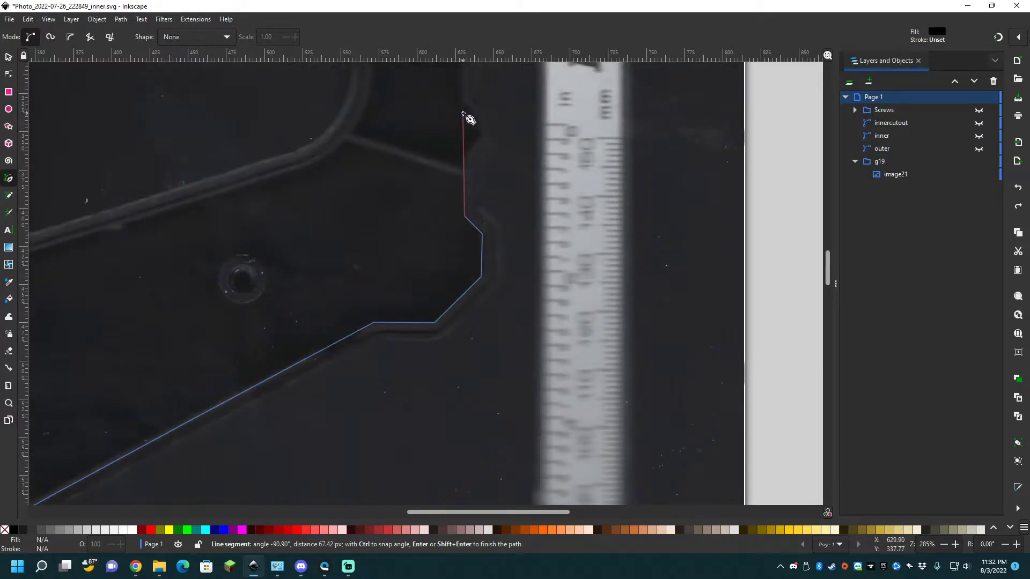
pyautogui.click(465, 154)
pyautogui.click(481, 140)
pyautogui.click(480, 119)
pyautogui.click(463, 100)
# Trace the inner edge up to and around the middle grip bump beside the screw boss.
pyautogui.scroll(5, 464, 102)
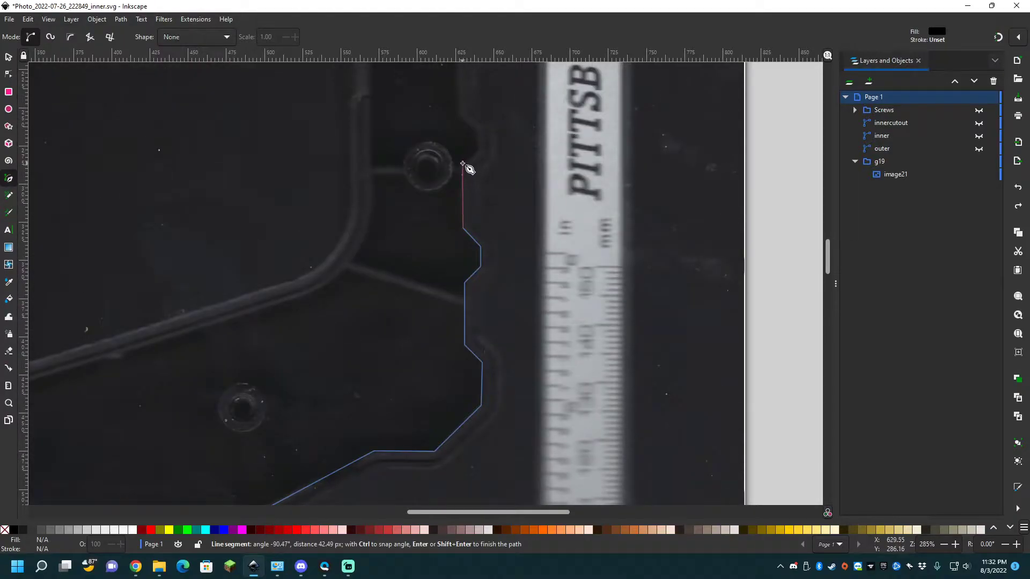
pyautogui.click(463, 164)
pyautogui.click(477, 152)
pyautogui.click(477, 133)
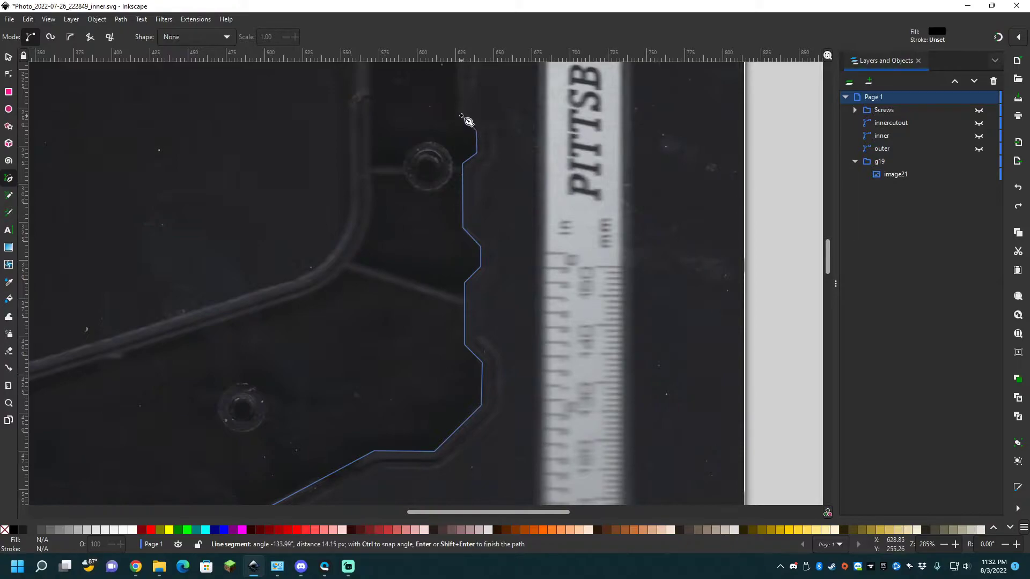
# Trace the inside of the uppermost grip bump and the straight wall section above it.
pyautogui.scroll(5, 464, 77)
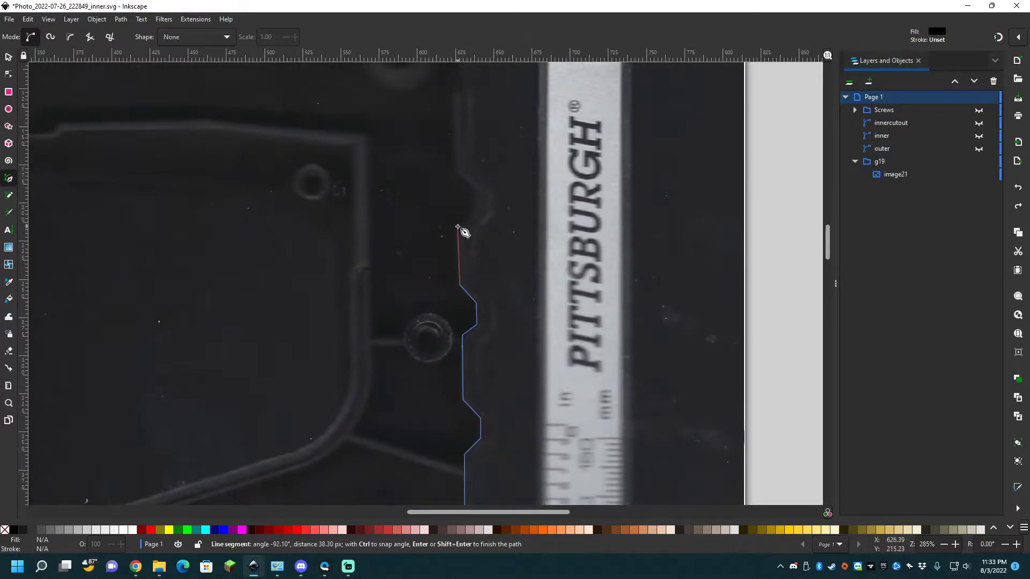
pyautogui.click(459, 228)
pyautogui.click(474, 211)
pyautogui.click(474, 189)
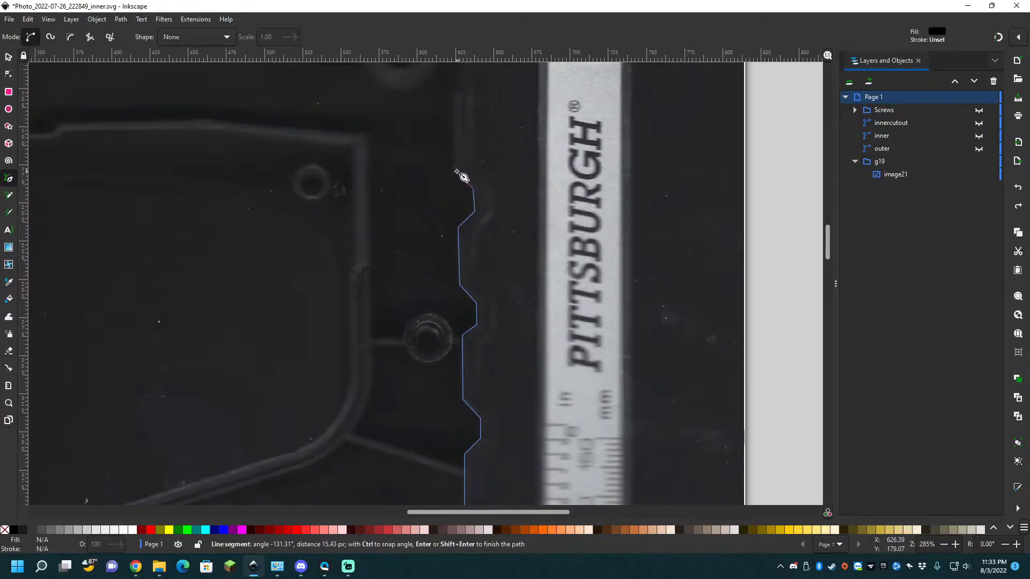
pyautogui.click(454, 170)
pyautogui.click(452, 90)
# Cross the wall thickness to the outer side and trace back down around the outside of the uppermost grip bump.
pyautogui.click(471, 89)
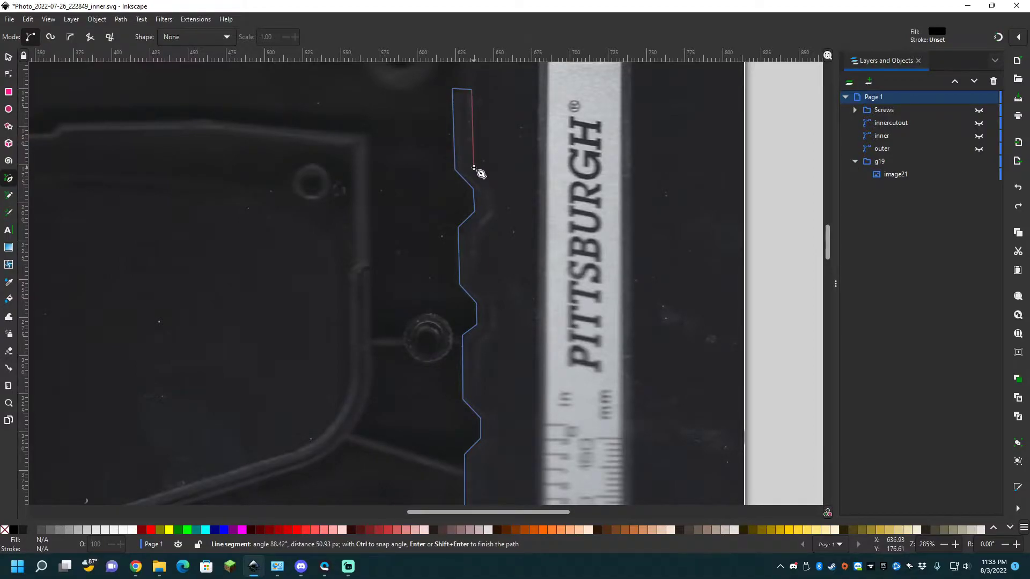
pyautogui.click(473, 163)
pyautogui.click(492, 184)
pyautogui.click(493, 216)
pyautogui.click(474, 234)
pyautogui.click(474, 278)
# Trace the outer edge of the middle grip bump and the straight wall section below it.
pyautogui.click(494, 301)
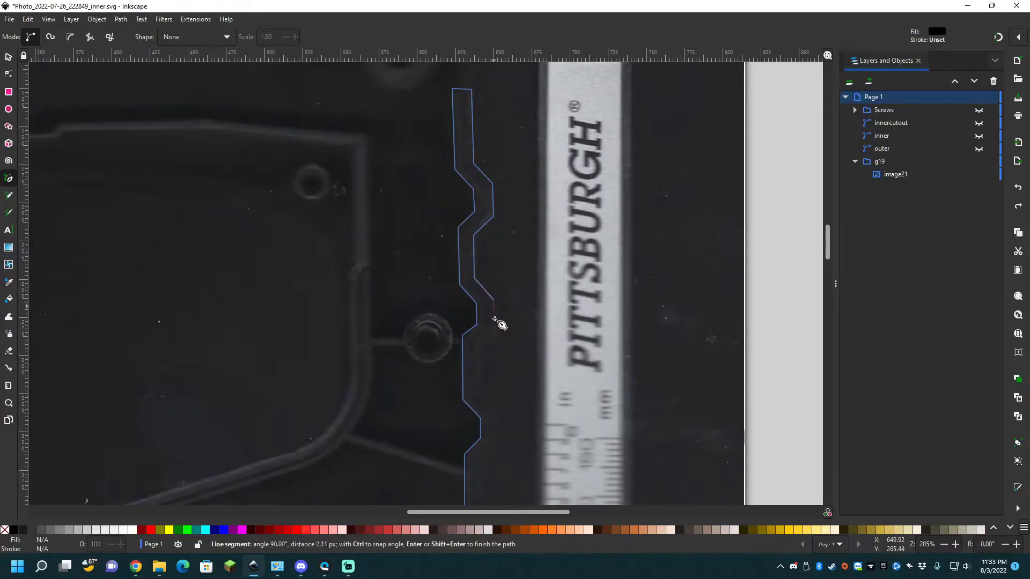
pyautogui.click(494, 332)
pyautogui.click(479, 346)
pyautogui.click(478, 397)
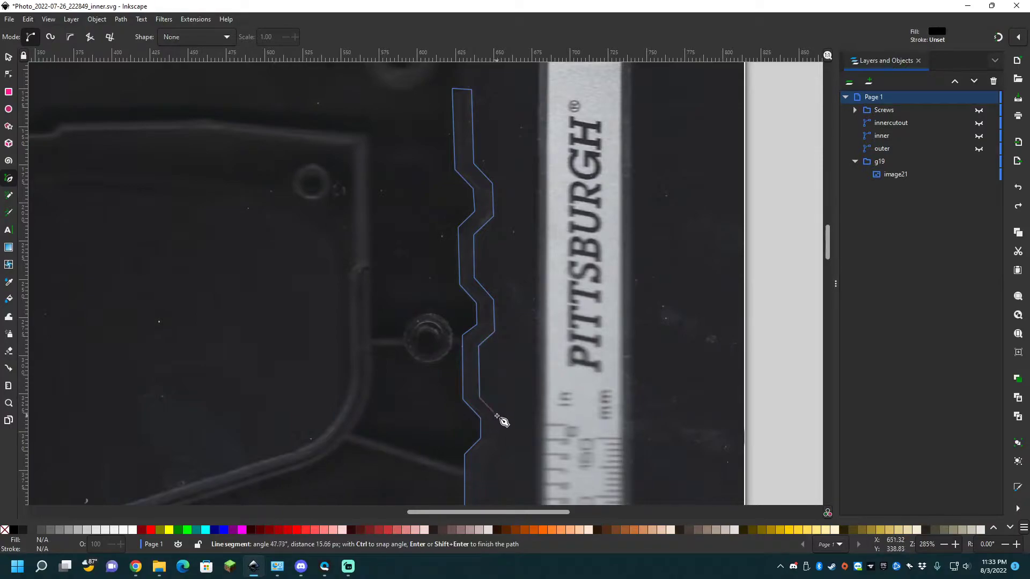
# Trace the outer edge of the lowest small grip bump and the straight section down to the angled projection.
pyautogui.click(494, 412)
pyautogui.scroll(-6, 496, 407)
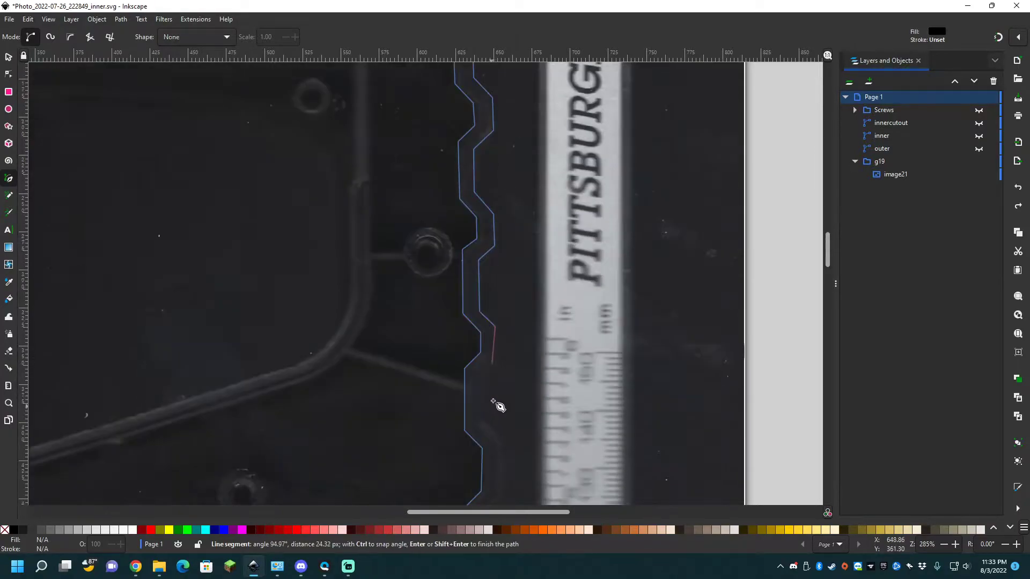
pyautogui.click(496, 275)
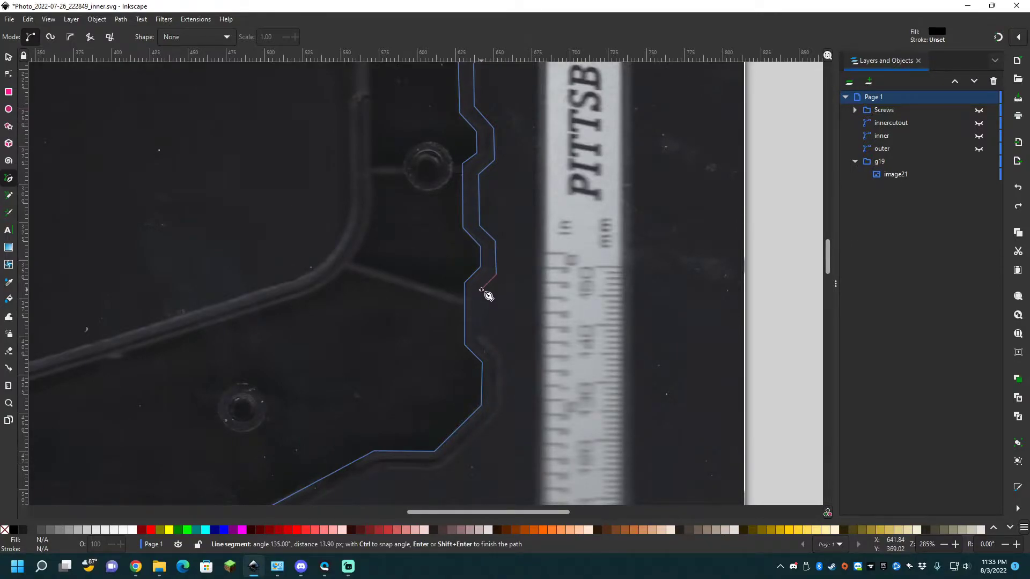
pyautogui.click(481, 290)
pyautogui.click(482, 335)
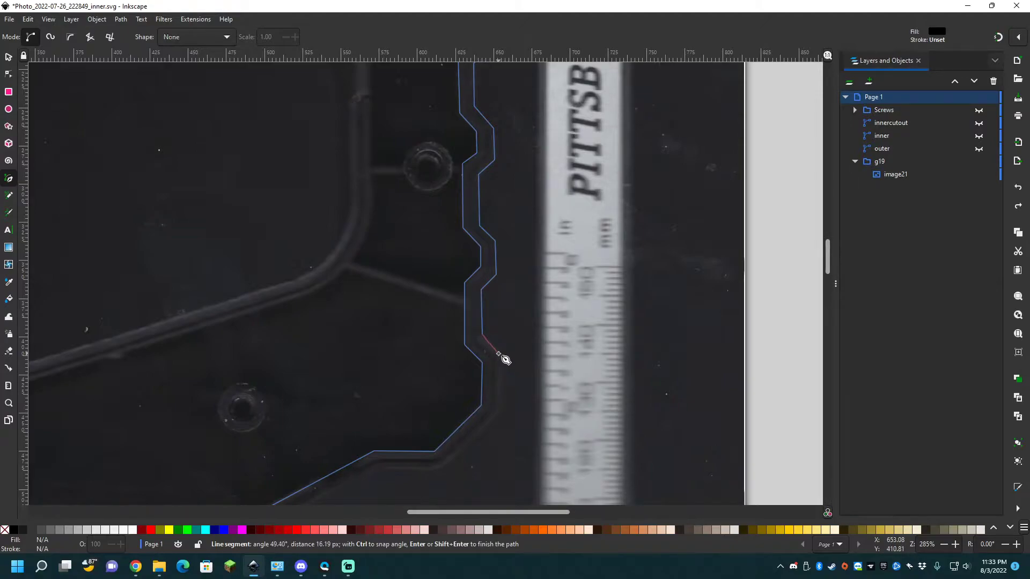
# Trace the outer edge around the angled projection up to the start of the long diagonal wall.
pyautogui.click(499, 354)
pyautogui.click(499, 399)
pyautogui.scroll(-2, 497, 406)
pyautogui.scroll(-4, 497, 406)
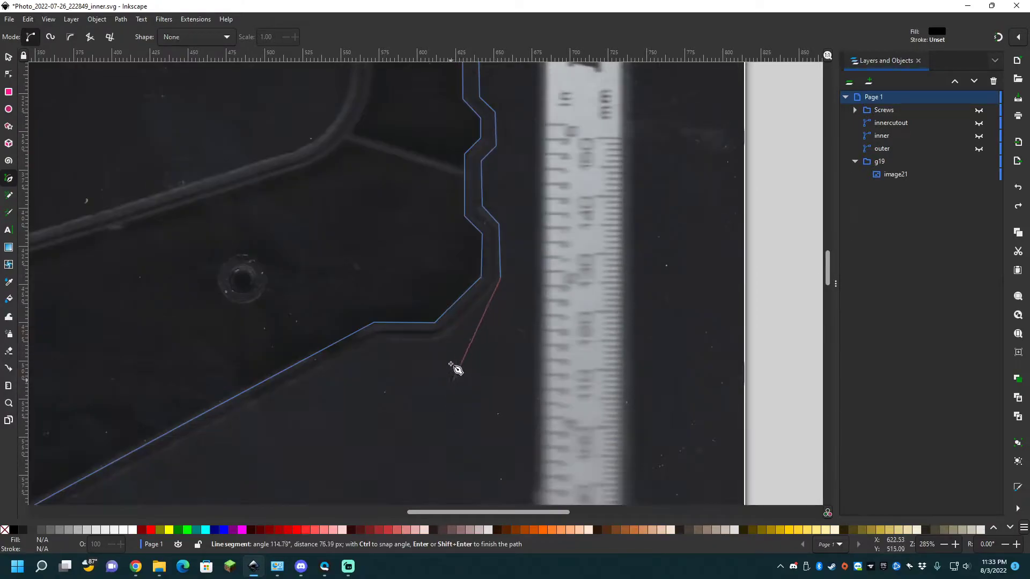
pyautogui.click(440, 338)
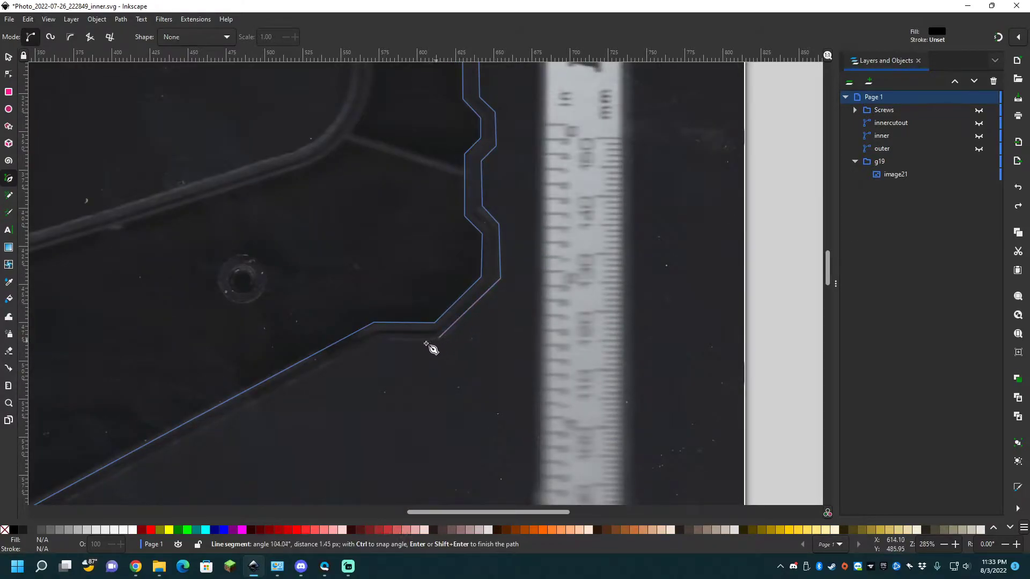
pyautogui.click(377, 341)
# Trace the outer edge of the long diagonal wall and curve the path around the bend into the vertical wall.
pyautogui.scroll(-6, 144, 414)
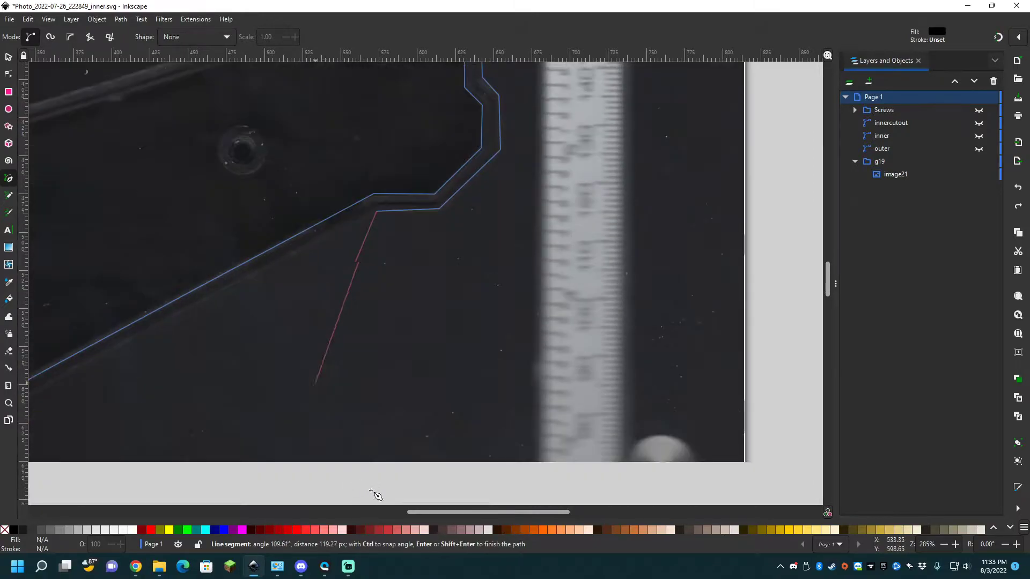
pyautogui.scroll(-6, 414, 506)
pyautogui.hscroll(-5, 356, 512)
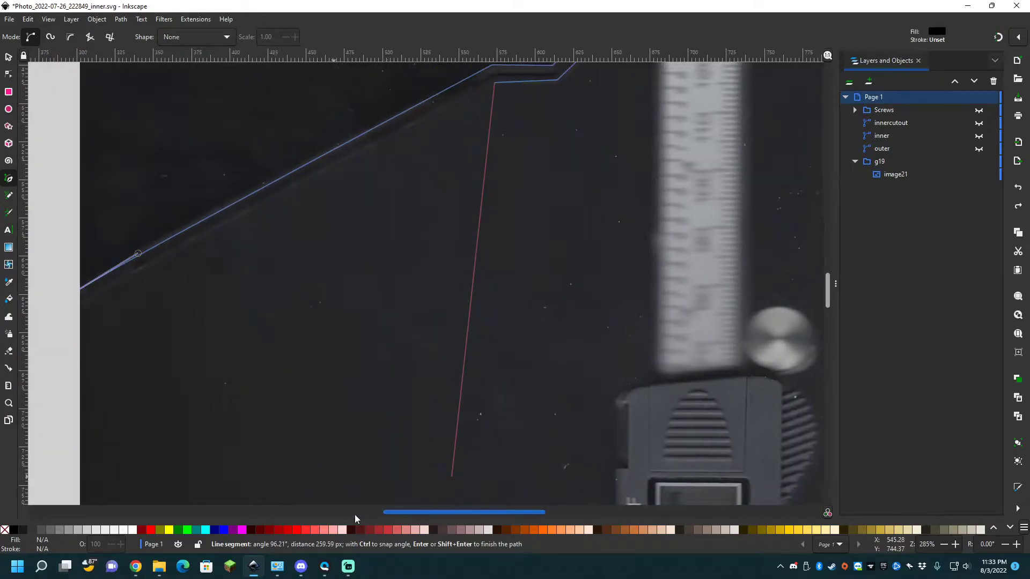
pyautogui.hscroll(-8, 355, 515)
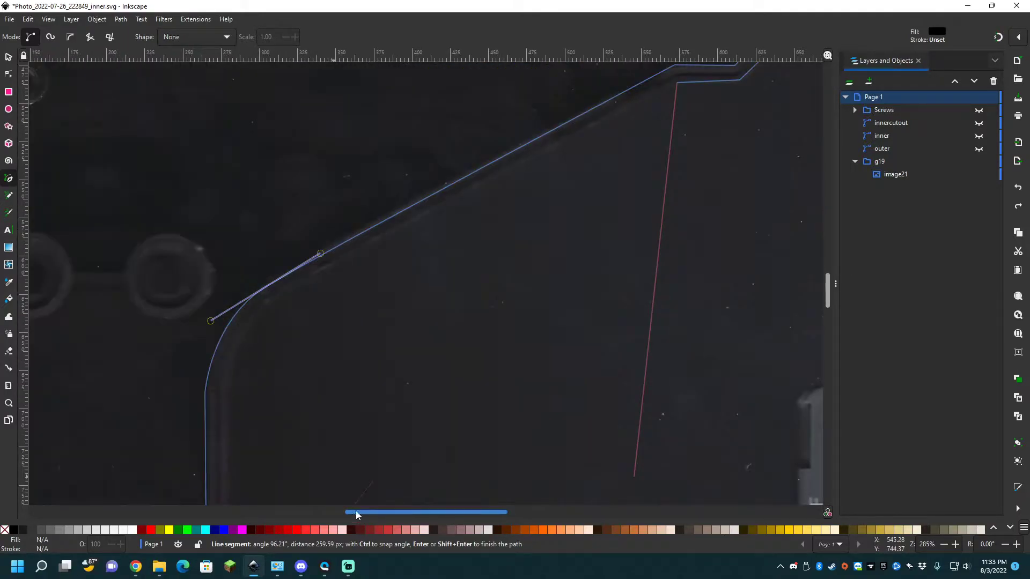
pyautogui.click(276, 295)
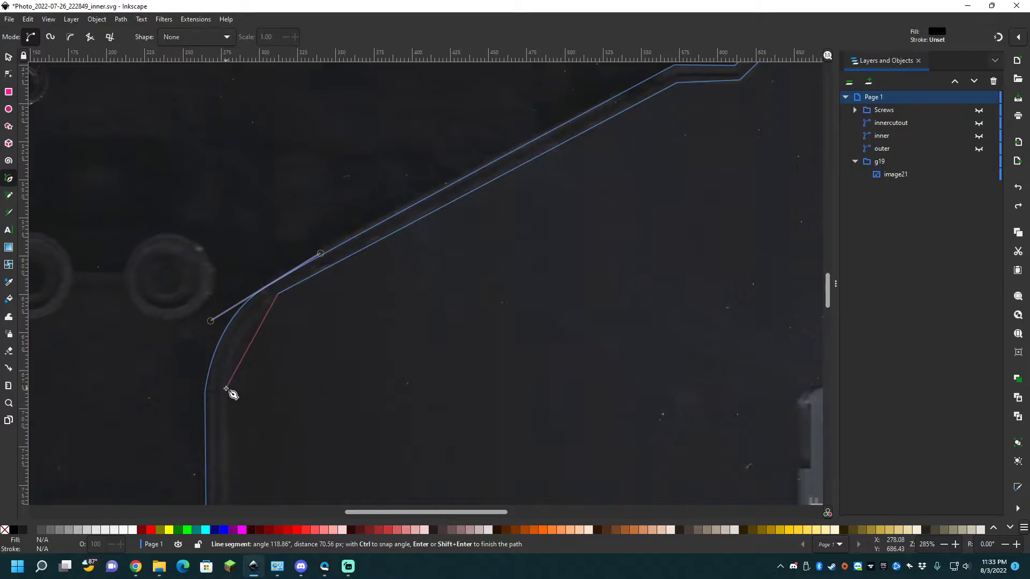
pyautogui.moveTo(228, 390); pyautogui.dragTo(227, 436)
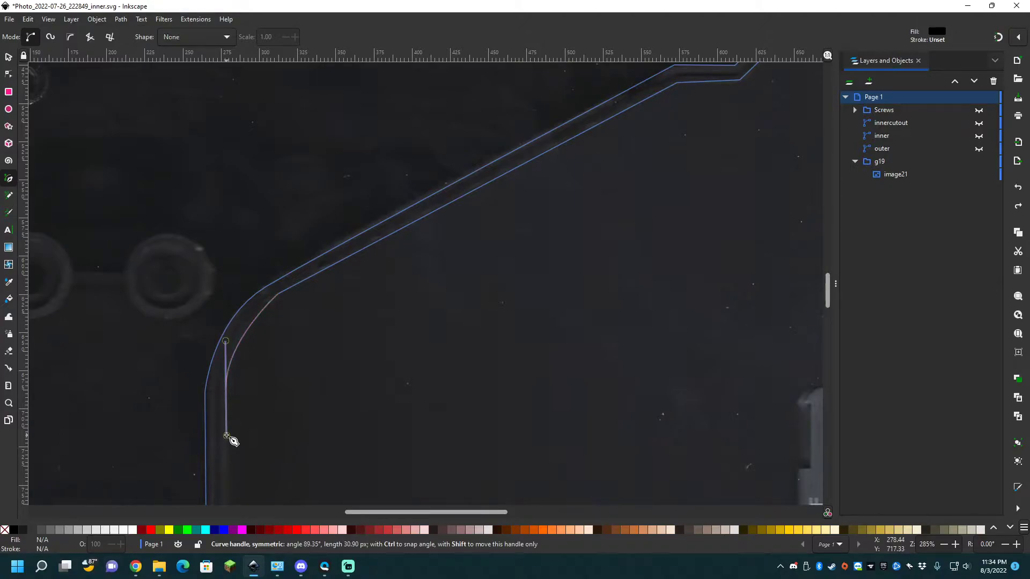
# Trace down the vertical wall's outer edge and around the short foot, closing the path at its starting node.
pyautogui.scroll(-8, 226, 436)
pyautogui.scroll(-12, 226, 436)
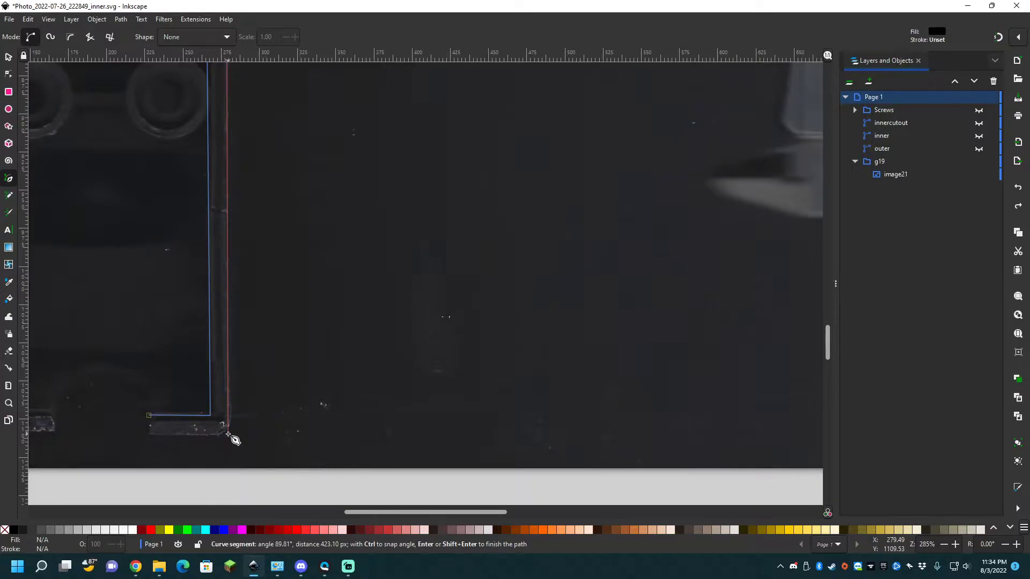
pyautogui.click(228, 436)
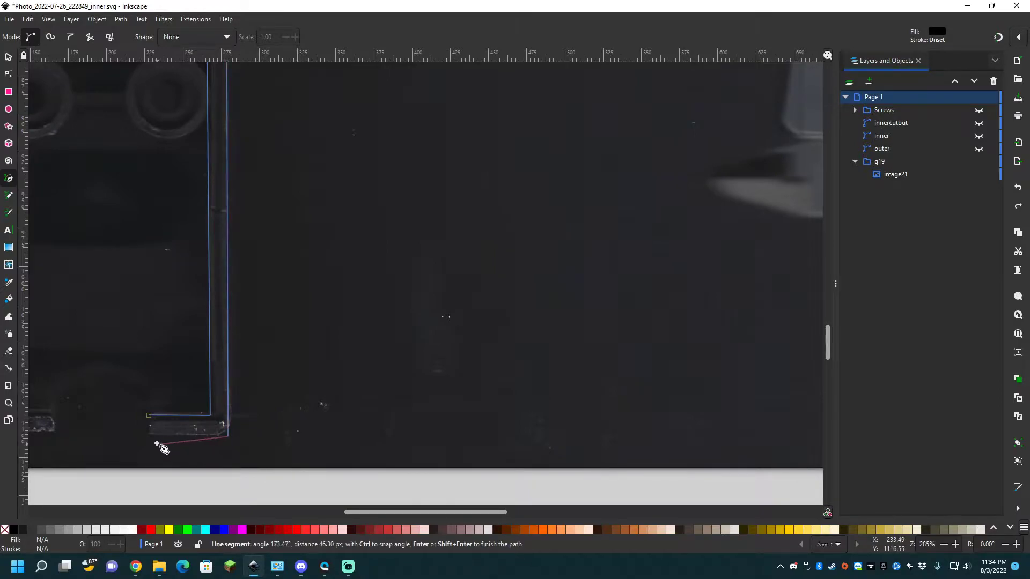
pyautogui.click(148, 436)
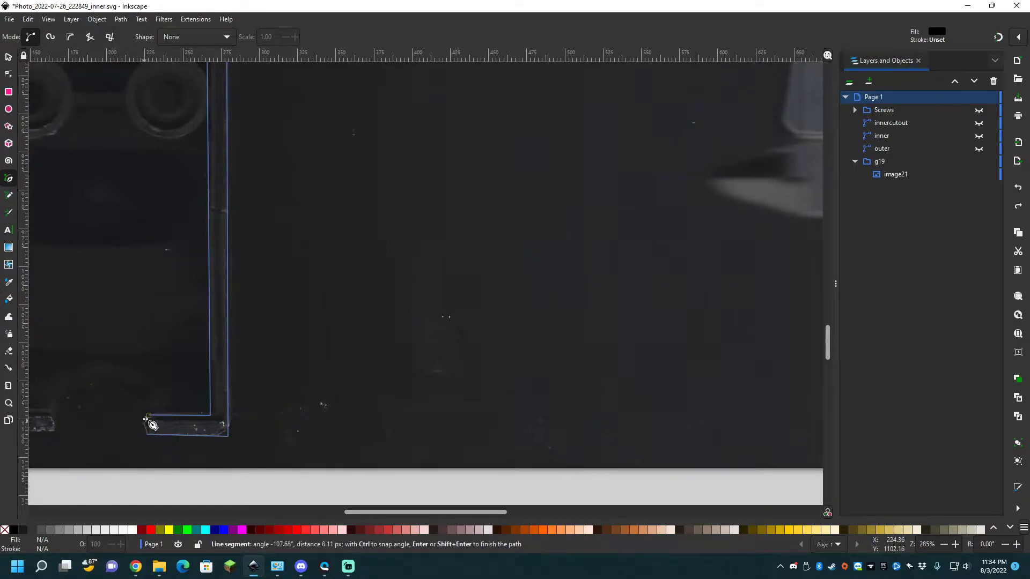
pyautogui.click(149, 416)
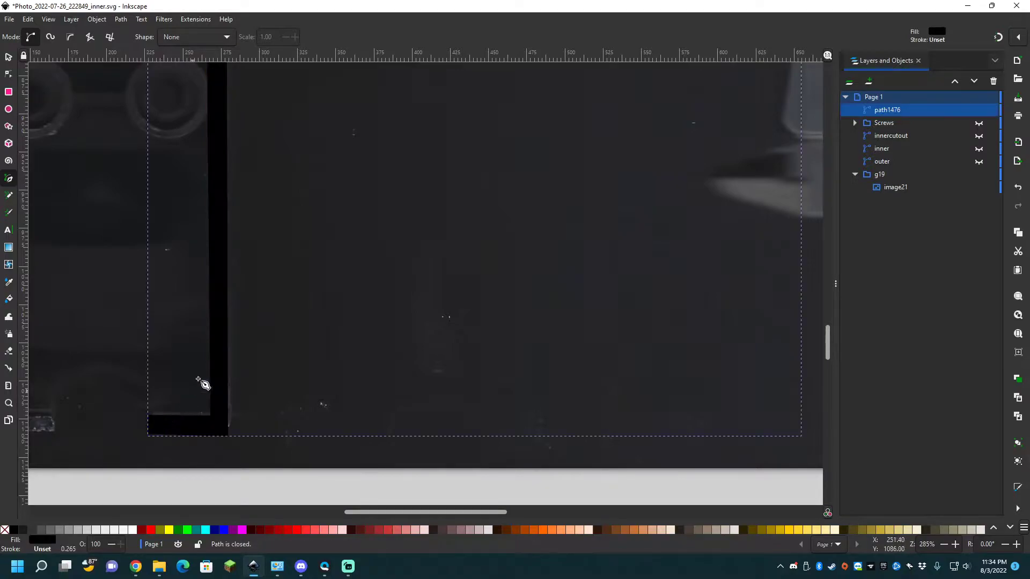
# Examine the closed wall shape against the whole scanned handle, from the foot up to the grip bumps.
pyautogui.scroll(-4, 212, 215)
pyautogui.scroll(5, 225, 212)
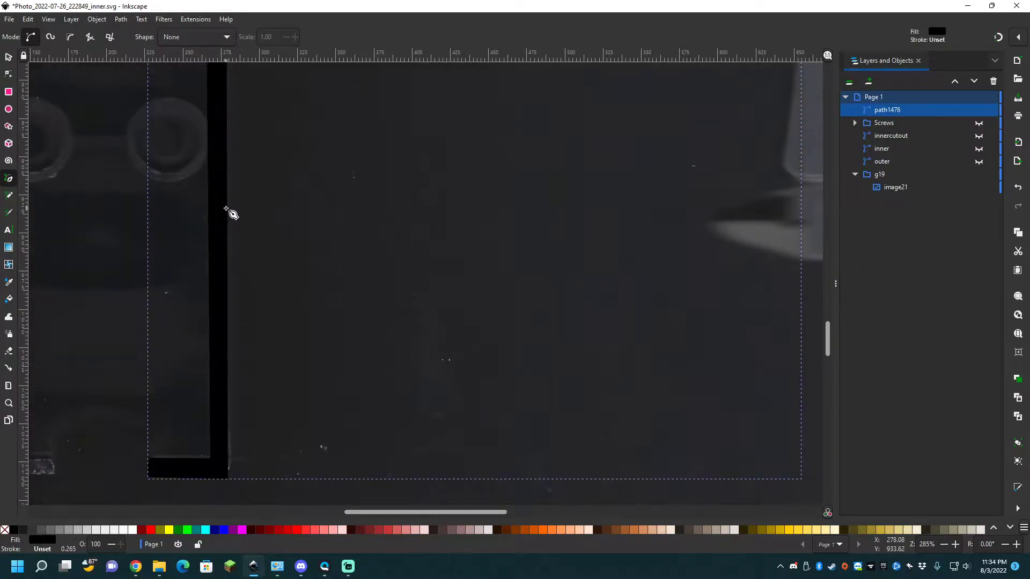
pyautogui.keyDown('ctrl'); pyautogui.scroll(-4, 230, 209); pyautogui.keyUp('ctrl')
pyautogui.scroll(4, 242, 195)
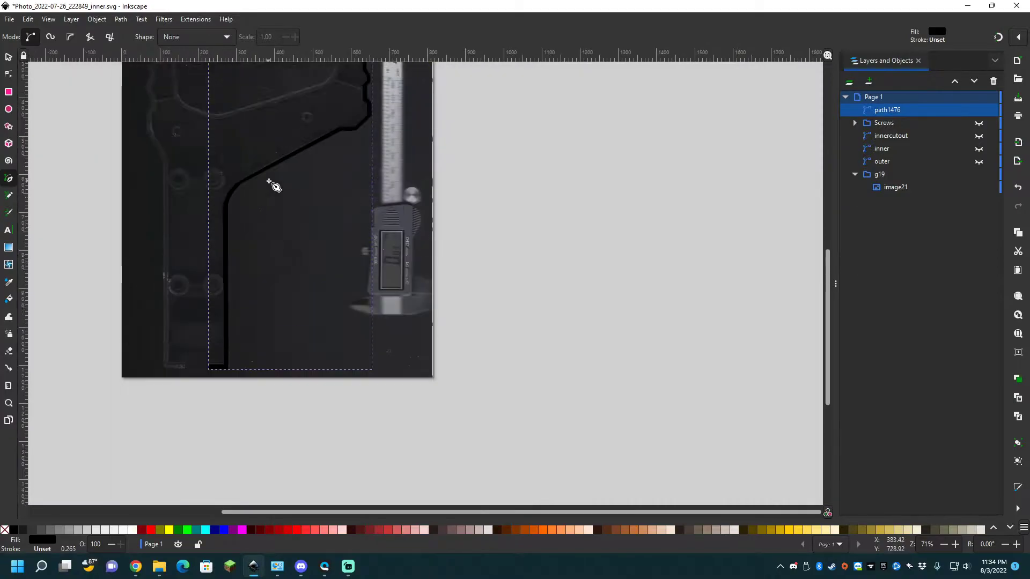
pyautogui.scroll(4, 301, 198)
pyautogui.scroll(2, 314, 231)
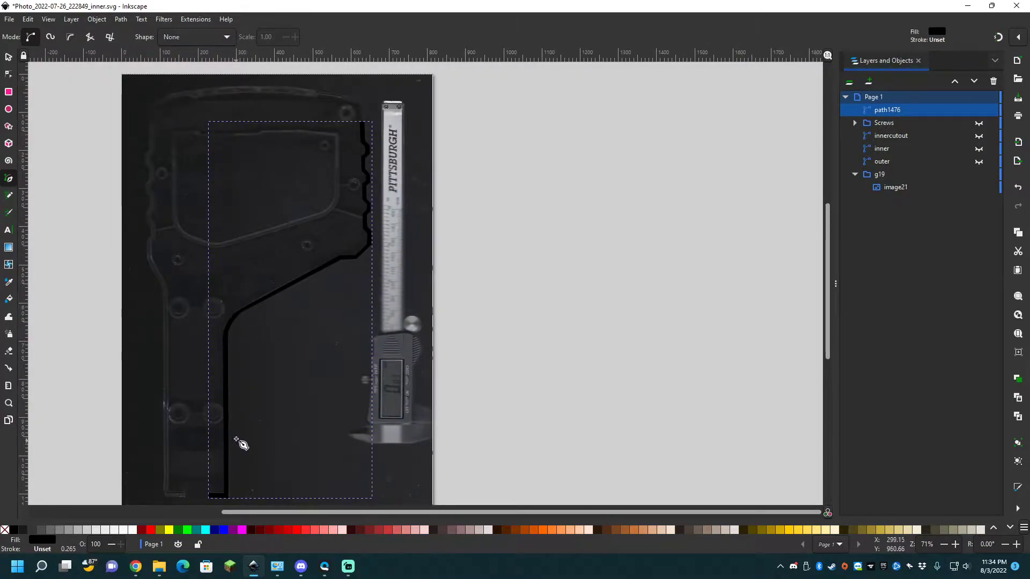
pyautogui.scroll(-2, 236, 437)
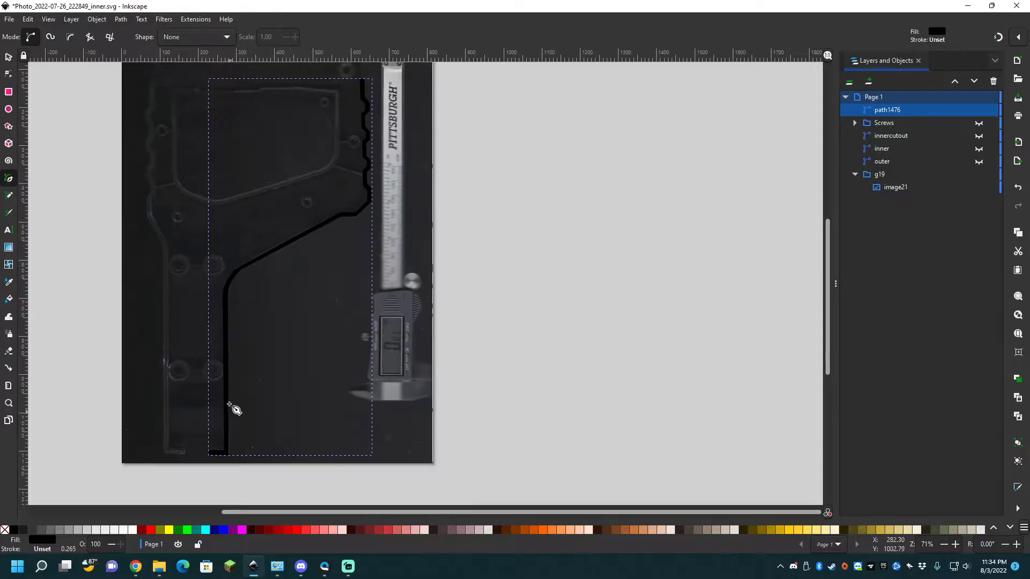
# Even out the wall at the bend by moving its upper outer node to about 307, 629 px and lower inner node to about 268, 687 px.
pyautogui.click(9, 76)
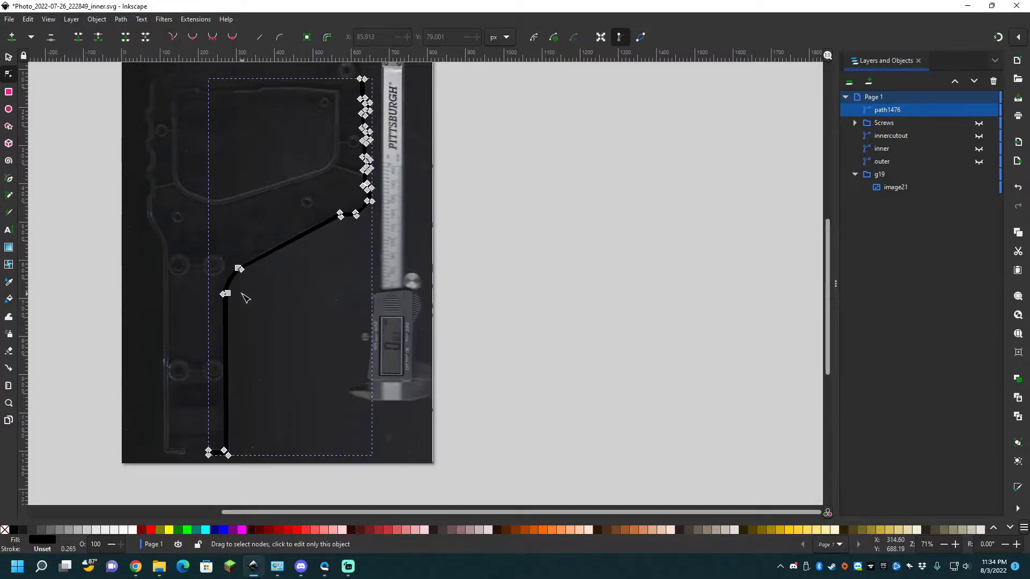
pyautogui.keyDown('ctrl'); pyautogui.scroll(5, 245, 298); pyautogui.keyUp('ctrl')
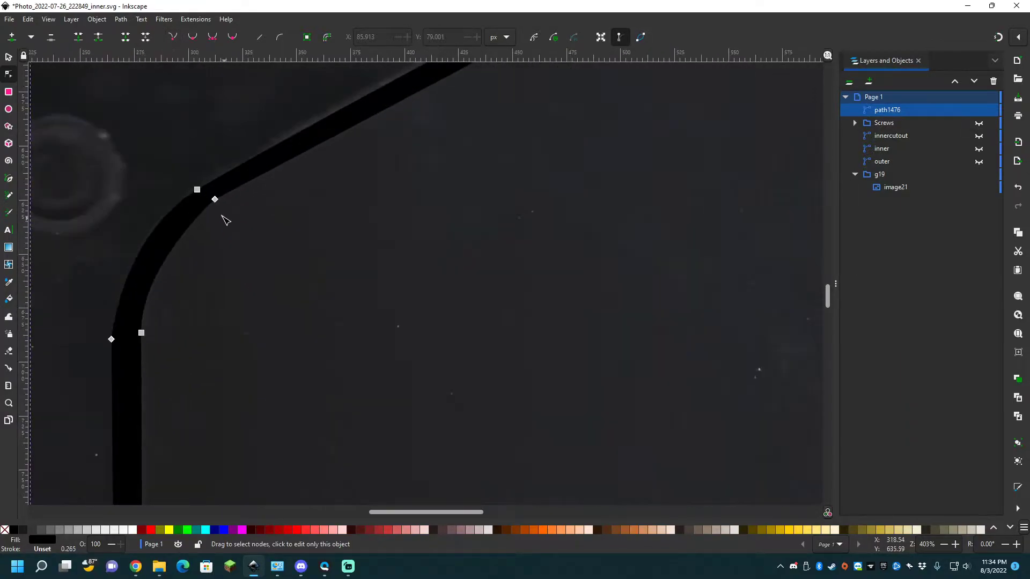
pyautogui.moveTo(216, 200); pyautogui.dragTo(204, 208)
pyautogui.moveTo(145, 403)
pyautogui.mouseDown()
pyautogui.moveTo(156, 407)
pyautogui.moveTo(141, 402)
pyautogui.mouseUp()
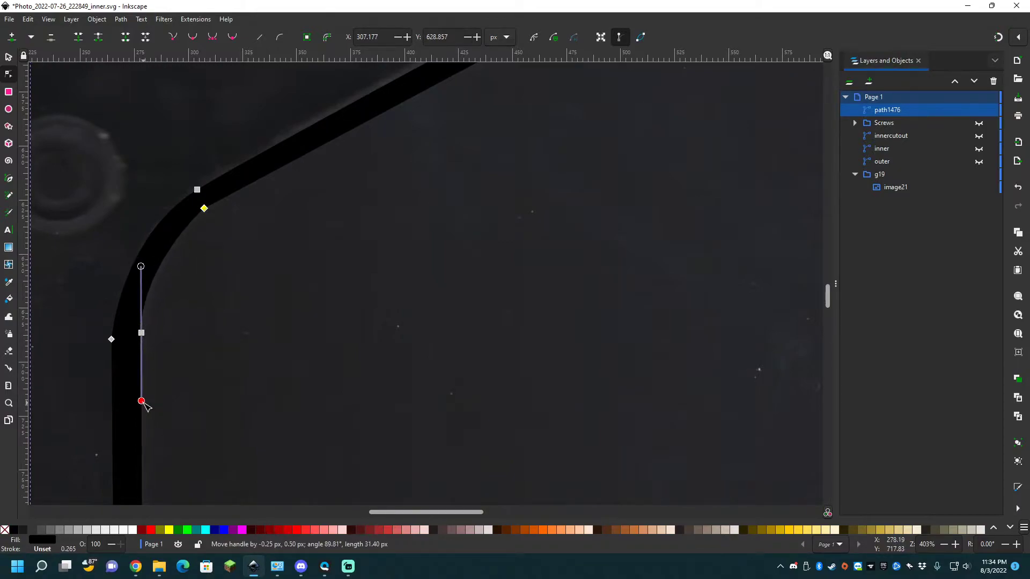
pyautogui.click(111, 340)
pyautogui.moveTo(112, 340); pyautogui.dragTo(118, 334)
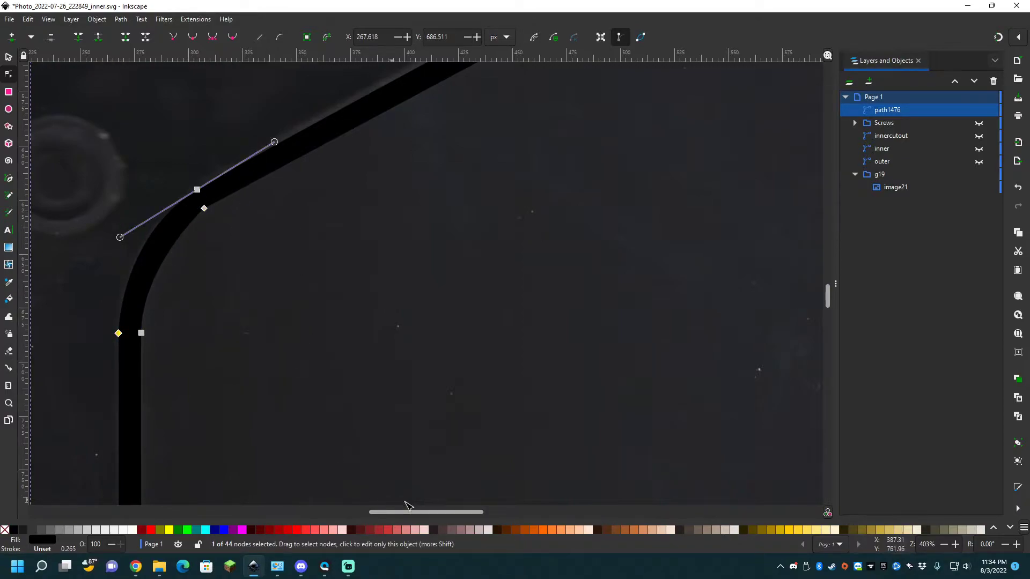
# Move the outer corner node at the diagonal wall's upper end to about X 573, Y 485 px.
pyautogui.moveTo(428, 511); pyautogui.dragTo(464, 512)
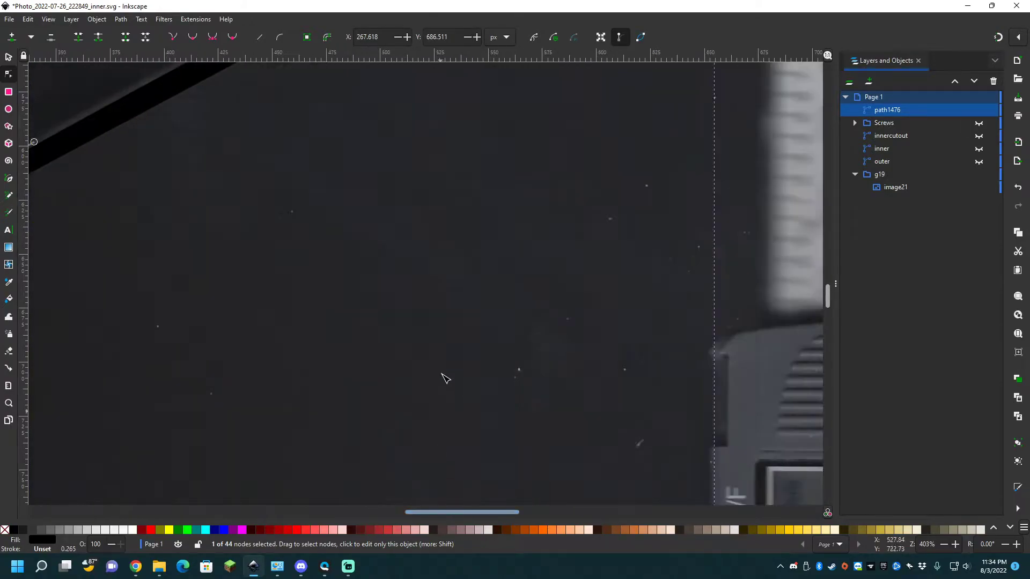
pyautogui.scroll(10, 445, 384)
pyautogui.scroll(2, 540, 209)
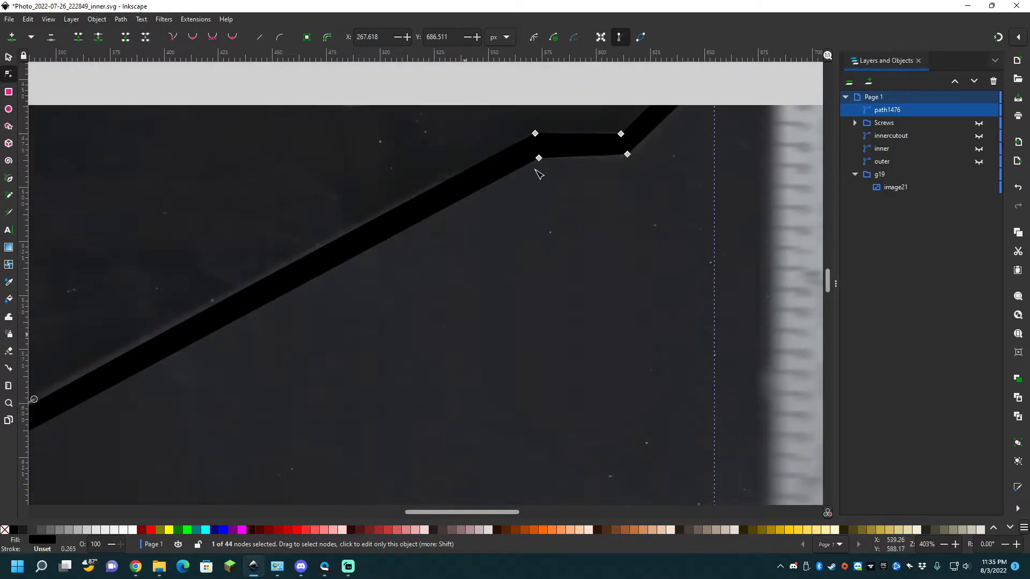
pyautogui.scroll(6, 541, 161)
pyautogui.click(547, 253)
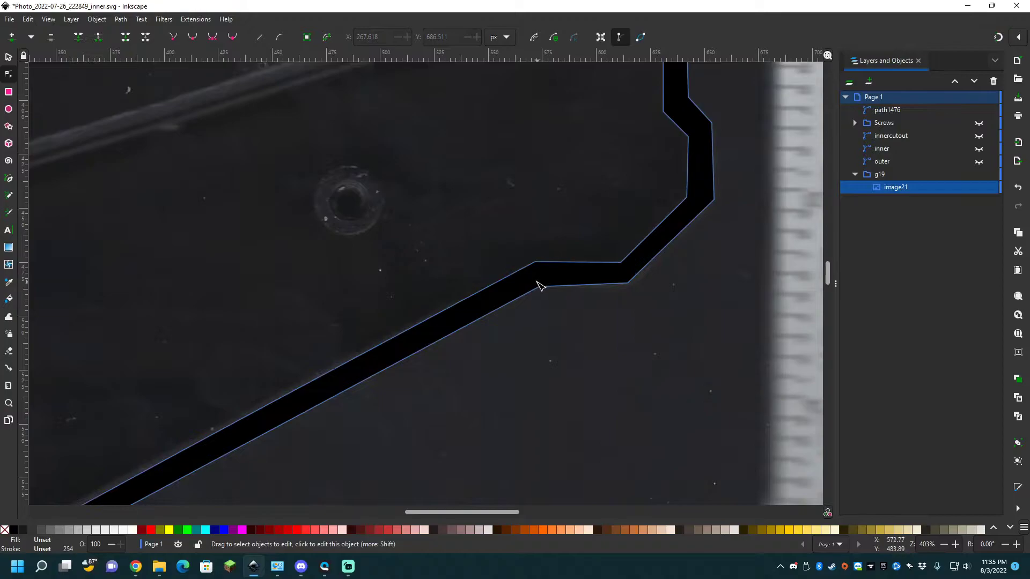
pyautogui.click(540, 288)
pyautogui.moveTo(540, 287); pyautogui.dragTo(539, 284)
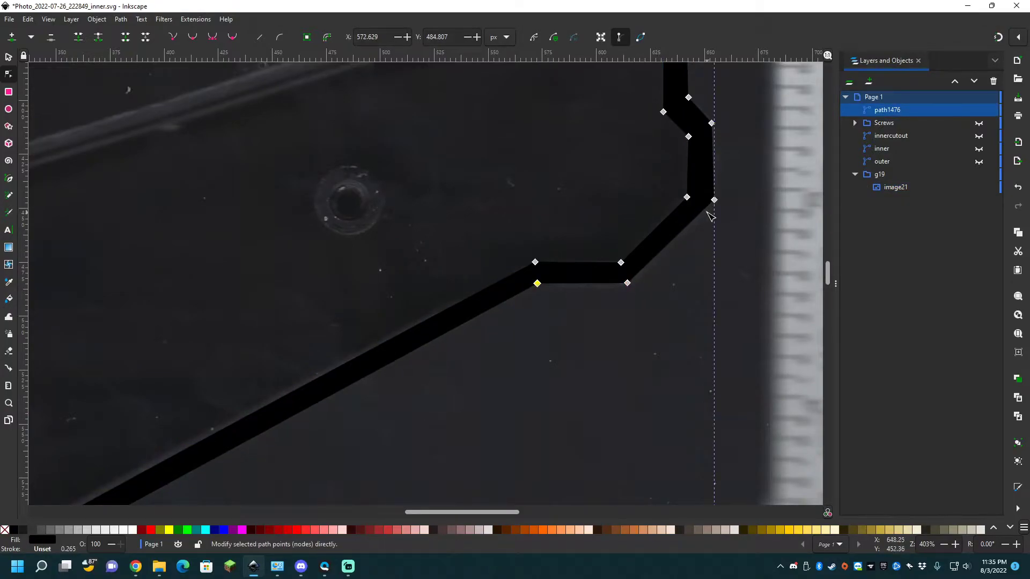
# Move the angled projection's outermost corner node to about X 653, Y 447 px.
pyautogui.moveTo(713, 211); pyautogui.dragTo(711, 203)
pyautogui.rightClick(715, 197)
pyautogui.click(715, 194)
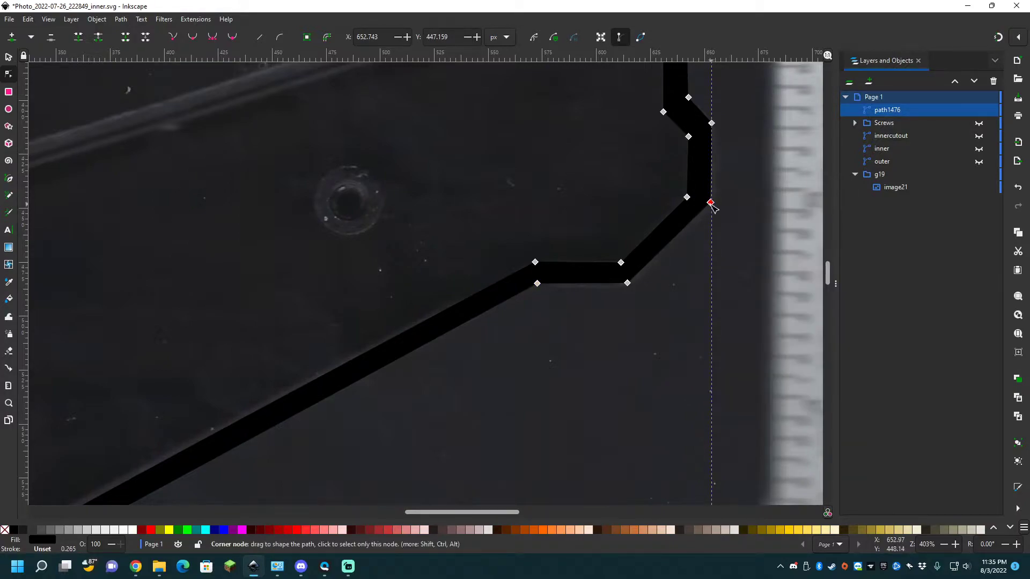
# Try bending the projection's outer slanted segment and the inner wall segment above it into curves, undoing both.
pyautogui.moveTo(677, 243); pyautogui.dragTo(697, 270)
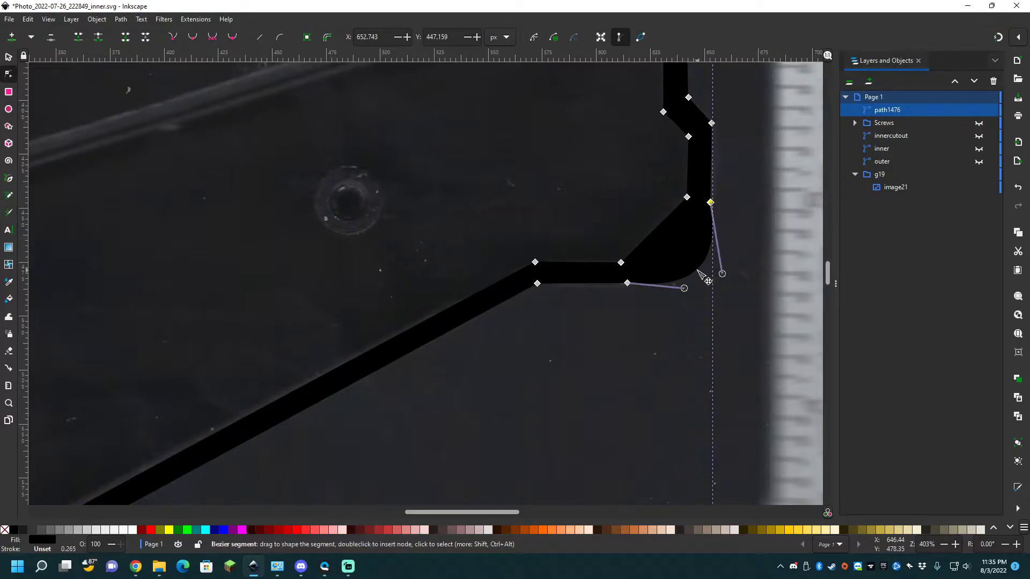
pyautogui.hotkey('ctrl', 'z')
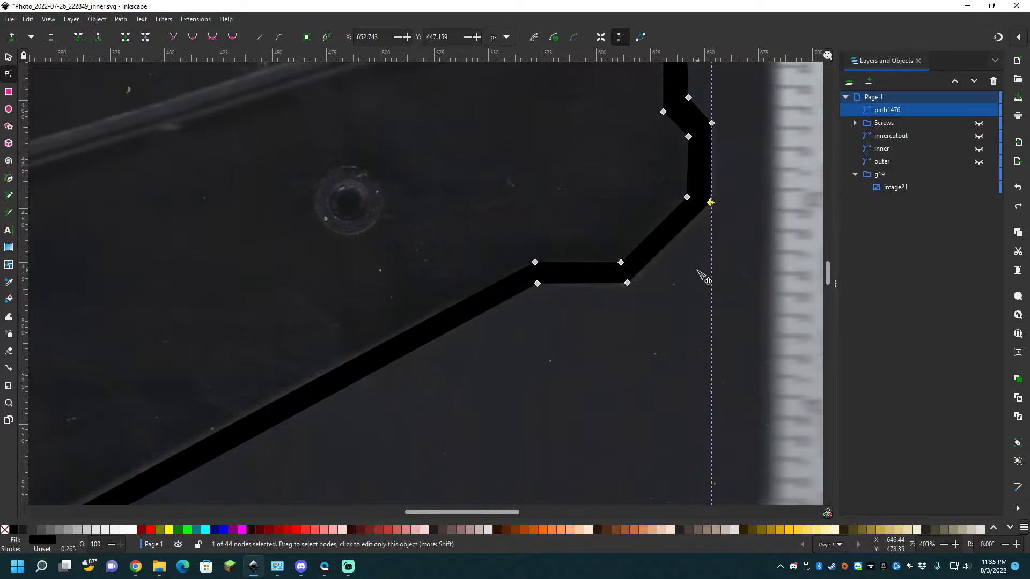
pyautogui.scroll(4, 686, 239)
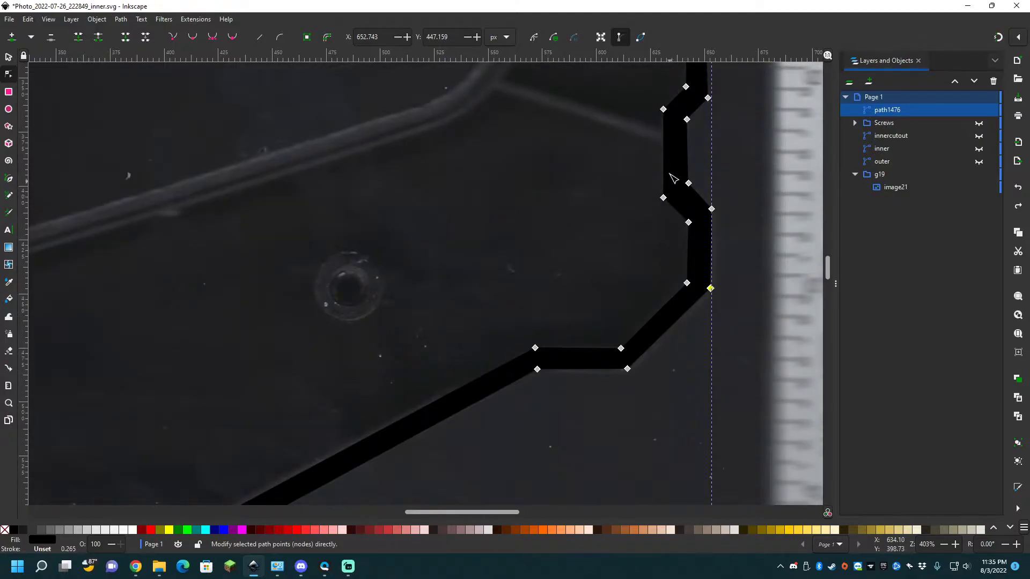
pyautogui.moveTo(669, 161)
pyautogui.mouseDown()
pyautogui.moveTo(638, 156)
pyautogui.moveTo(665, 153)
pyautogui.mouseUp()
pyautogui.hotkey('ctrl', 'z')
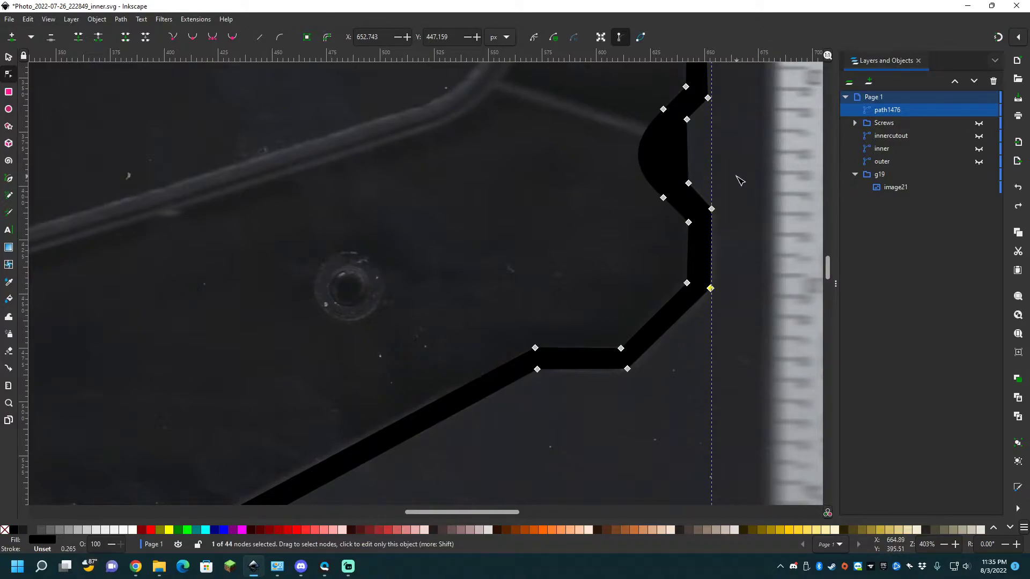
pyautogui.hotkey('ctrl', 'z')
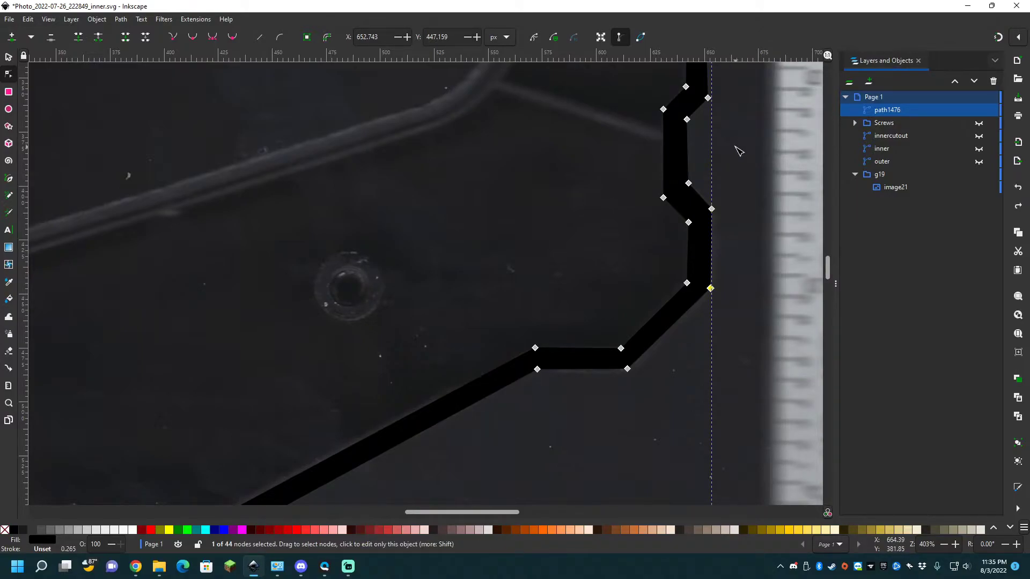
# Hide the newly traced wall path and unhide the Screws, innercutout, inner and outer objects.
pyautogui.scroll(-2, 553, 198)
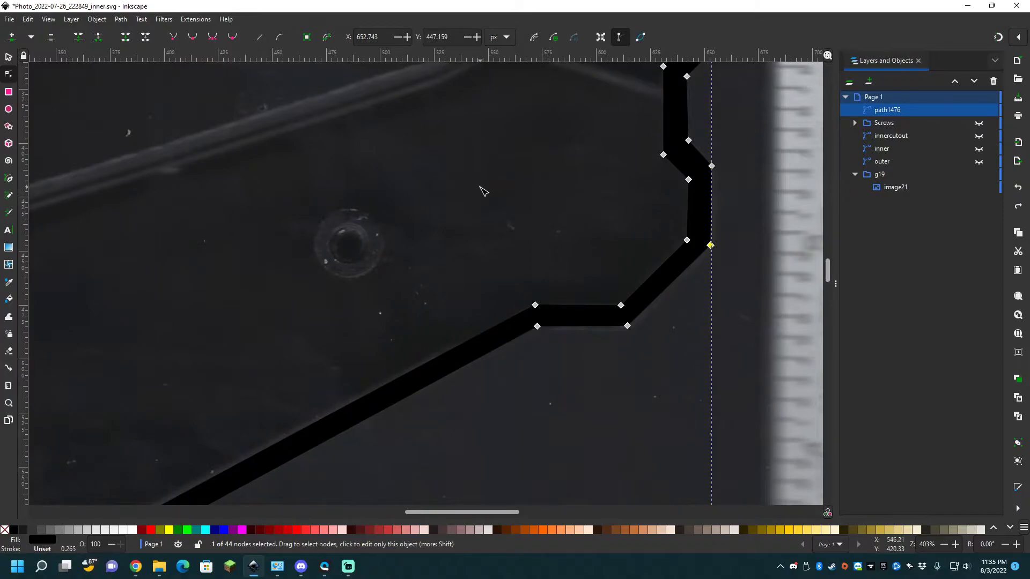
pyautogui.keyDown('ctrl'); pyautogui.scroll(-5, 484, 191); pyautogui.keyUp('ctrl')
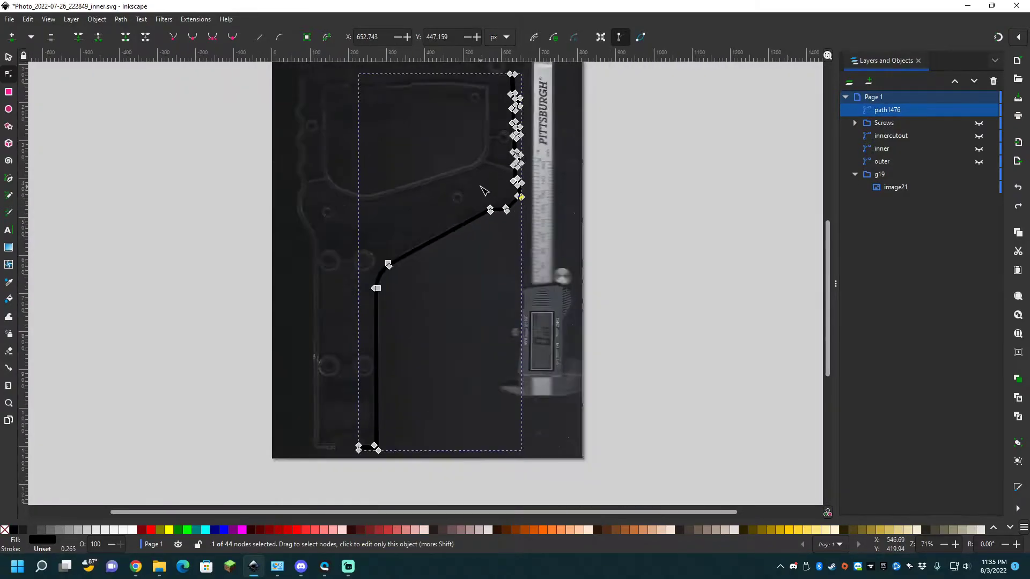
pyautogui.rightClick(898, 110)
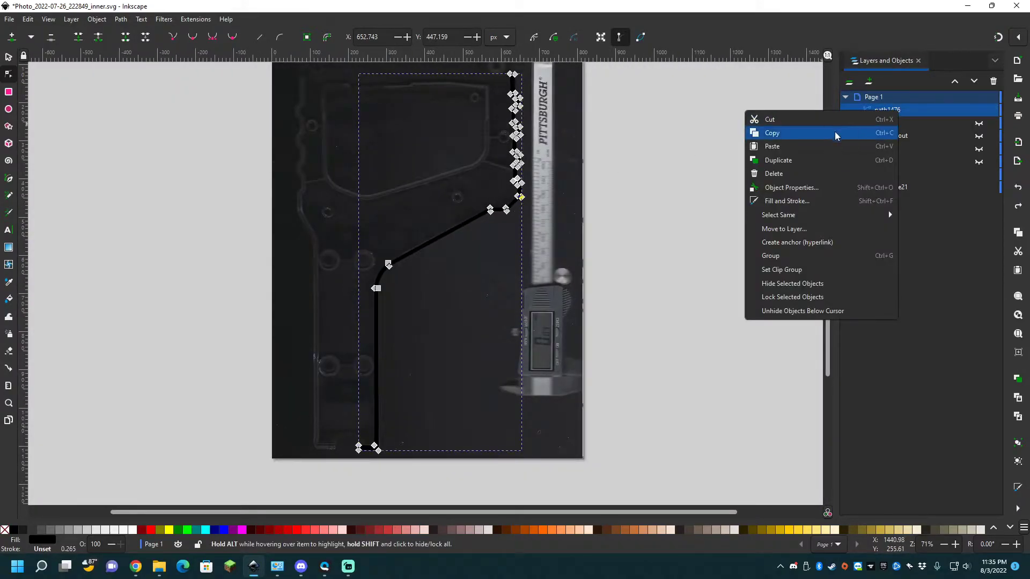
pyautogui.click(956, 112)
pyautogui.click(979, 110)
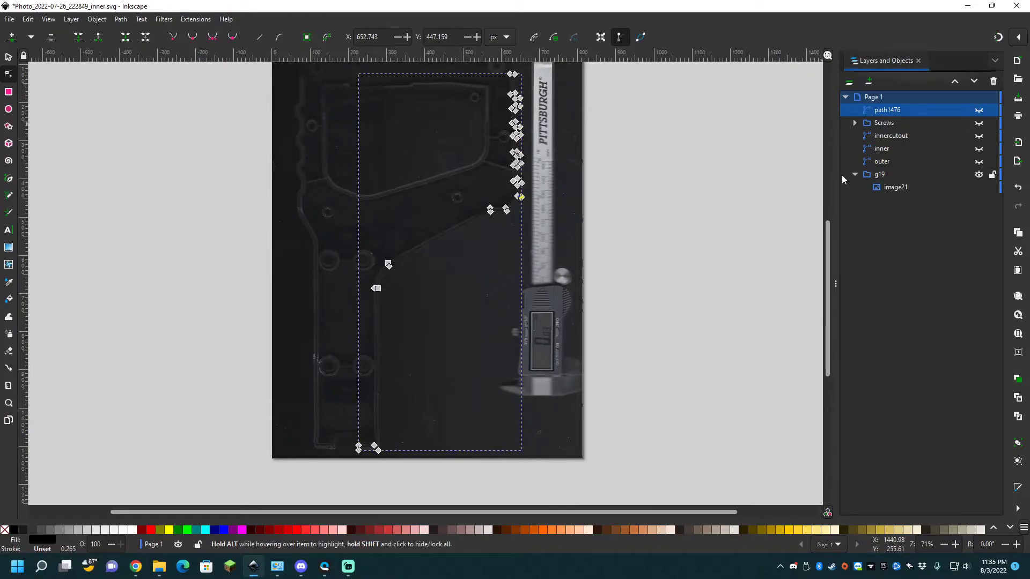
pyautogui.click(979, 123)
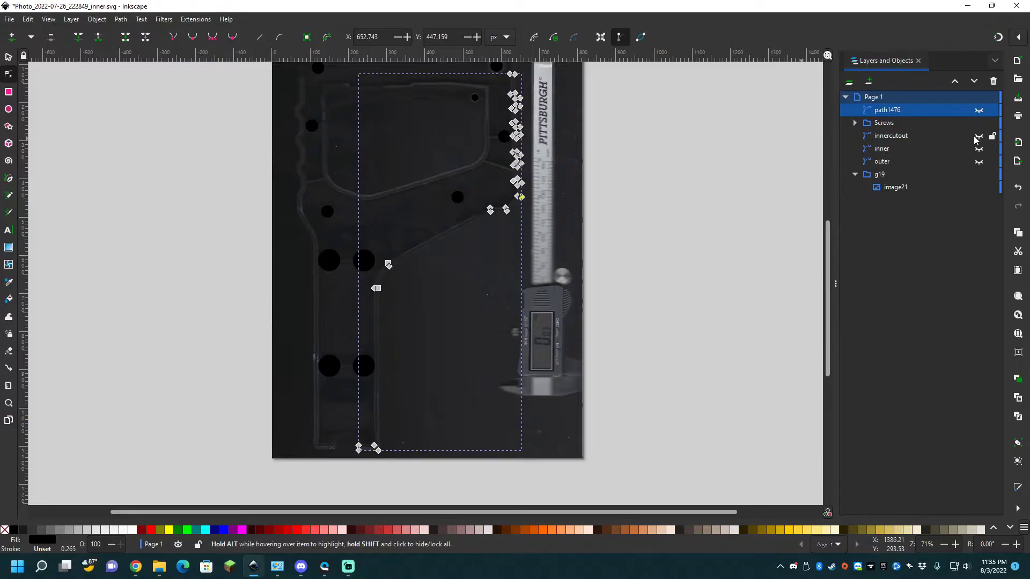
pyautogui.click(978, 137)
pyautogui.click(979, 149)
pyautogui.click(979, 162)
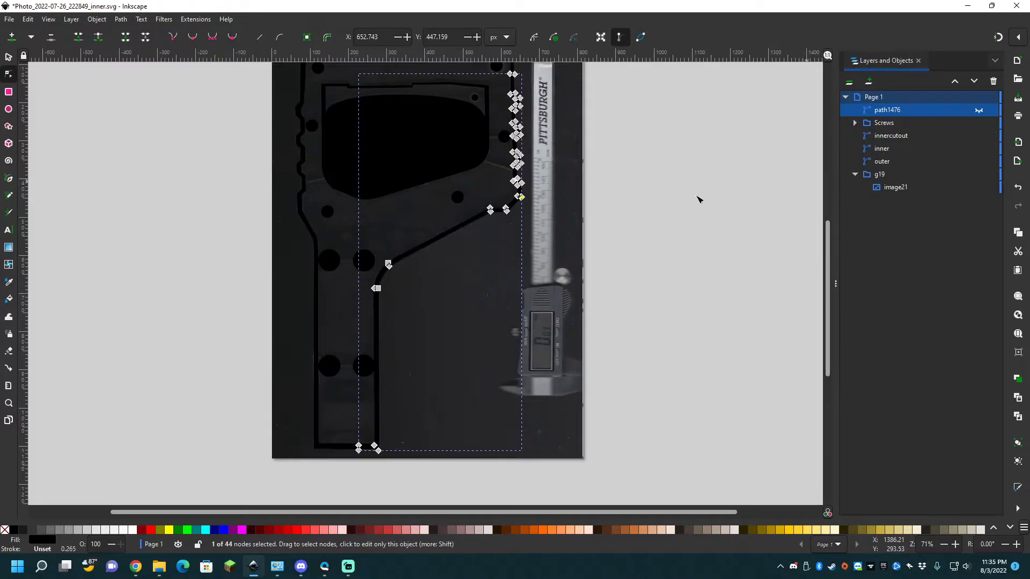
# Deselect the traced wall path and expand the Screws group to show its circles.
pyautogui.click(498, 239)
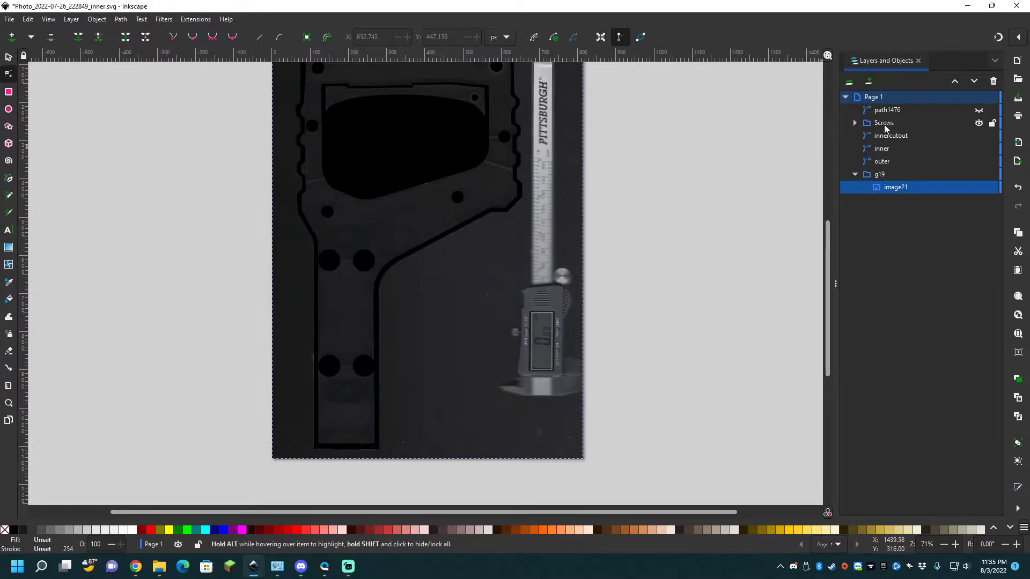
pyautogui.click(854, 123)
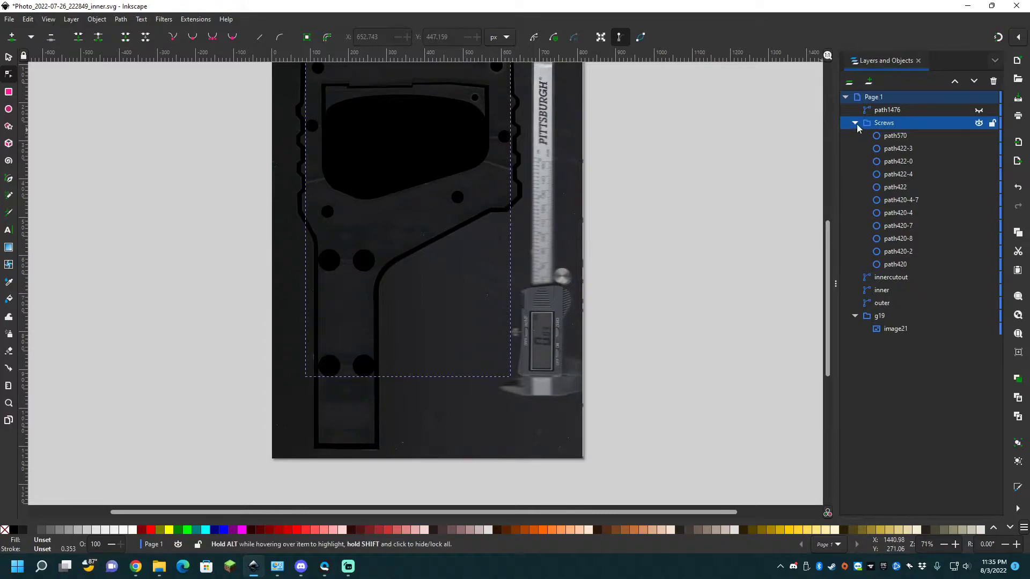
# Try drawing a small circle just above the upper pair of screw circles on the grip, undoing it.
pyautogui.click(9, 110)
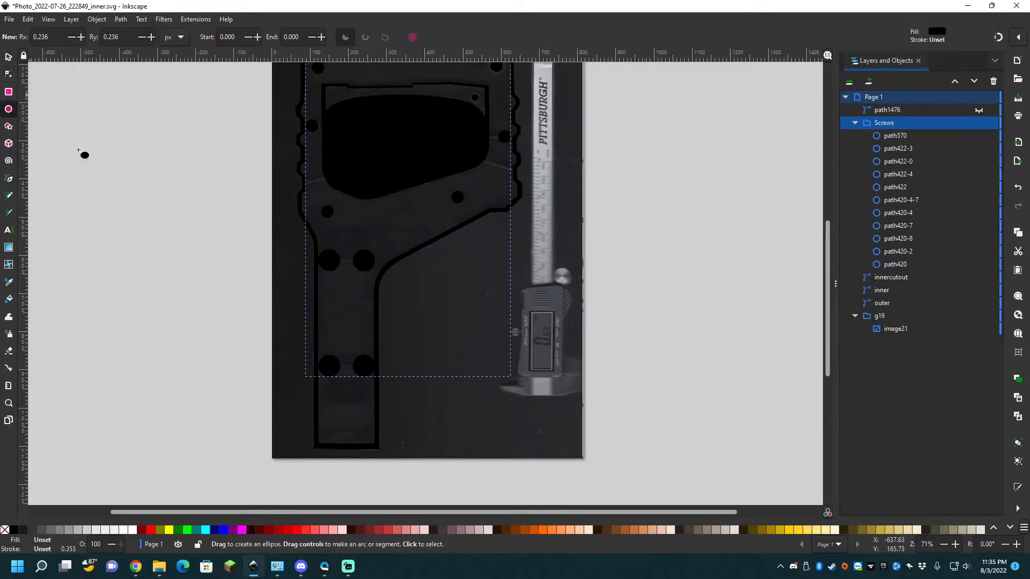
pyautogui.moveTo(353, 235)
pyautogui.keyDown('ctrl'); pyautogui.mouseDown()
pyautogui.moveTo(370, 249)
pyautogui.moveTo(355, 248)
pyautogui.moveTo(364, 244)
pyautogui.moveTo(356, 230)
pyautogui.moveTo(381, 258)
pyautogui.moveTo(365, 248)
pyautogui.mouseUp(); pyautogui.keyUp('ctrl')
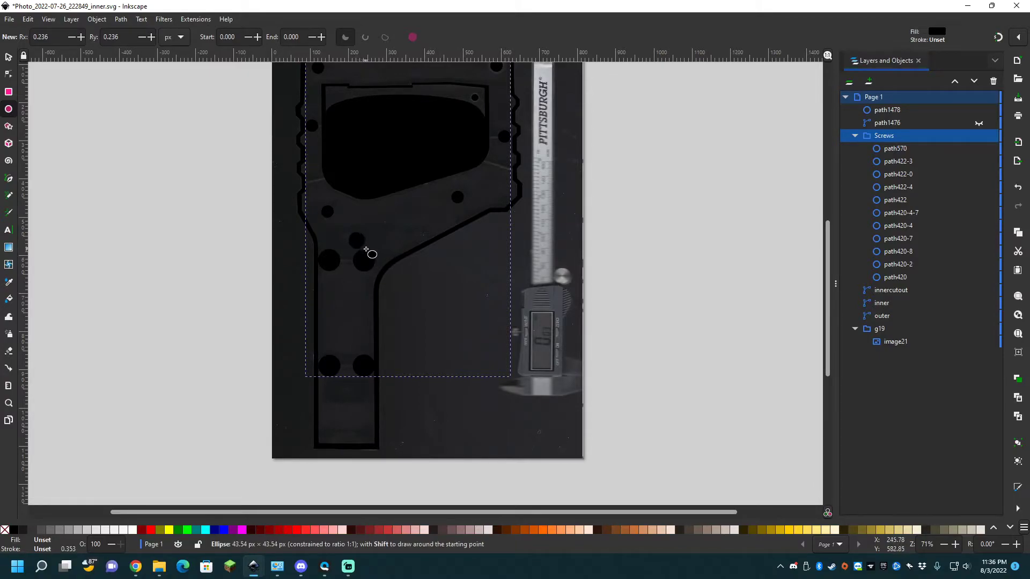
pyautogui.keyDown('ctrl'); pyautogui.moveTo(362, 250); pyautogui.dragTo(356, 237); pyautogui.keyUp('ctrl')
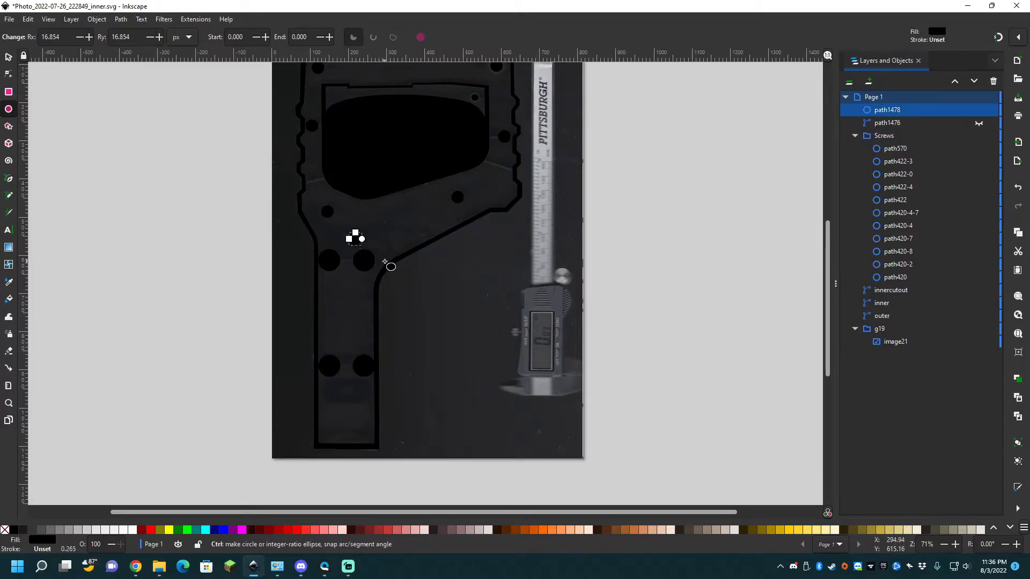
pyautogui.hotkey('ctrl', 'z')
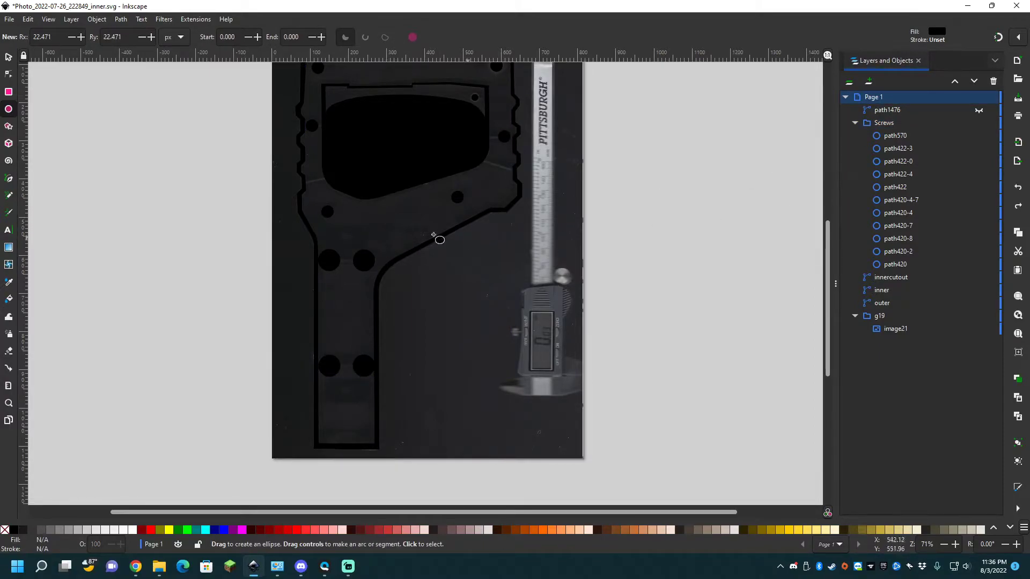
# Hide the Screws group and draw a circle about 35 px in diameter over the screw hole above the diagonal wall.
pyautogui.scroll(2, 380, 259)
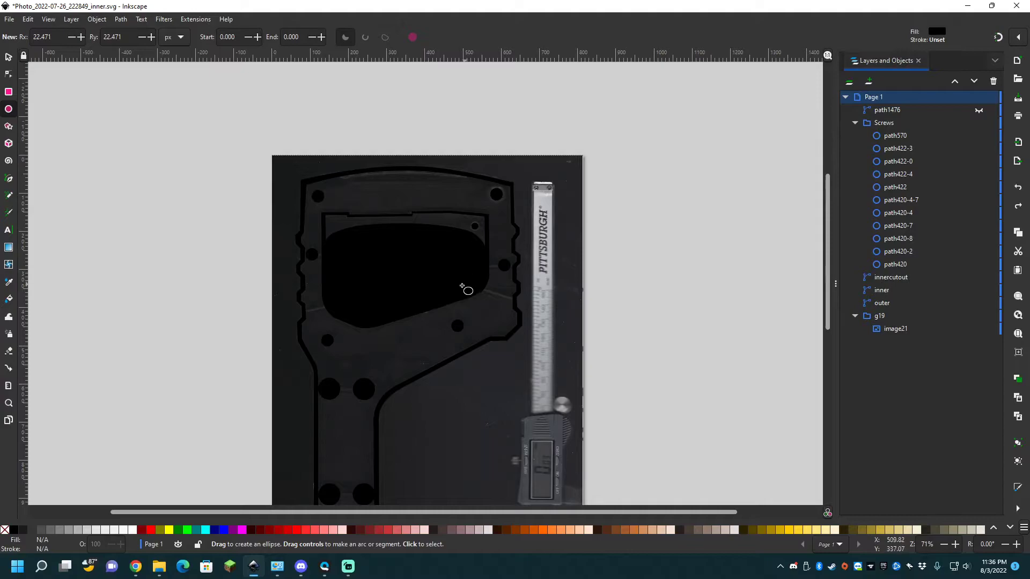
pyautogui.scroll(-4, 461, 287)
pyautogui.keyDown('ctrl'); pyautogui.scroll(3, 459, 239); pyautogui.keyUp('ctrl')
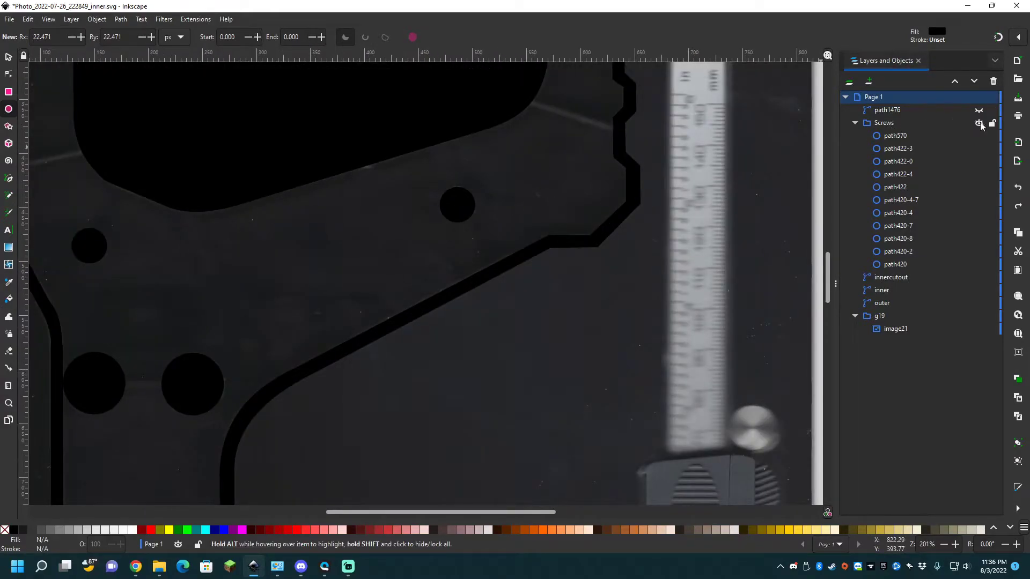
pyautogui.click(979, 123)
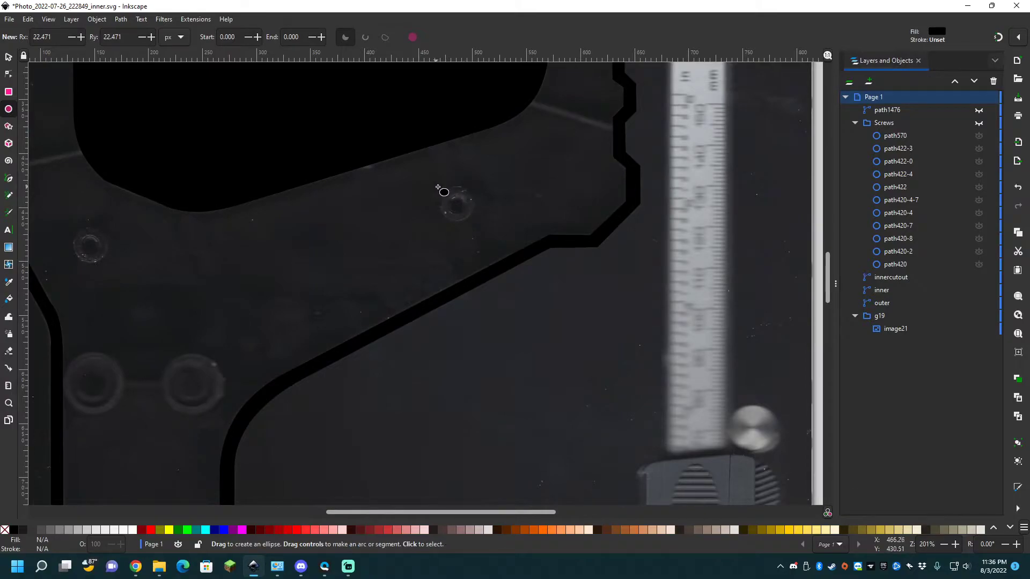
pyautogui.keyDown('ctrl'); pyautogui.moveTo(441, 186); pyautogui.dragTo(475, 227); pyautogui.keyUp('ctrl')
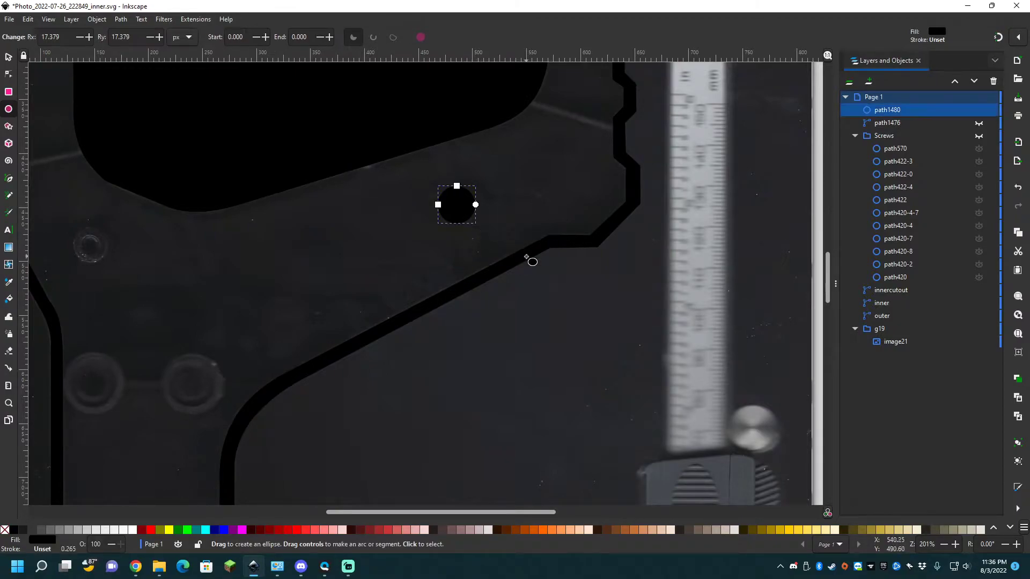
pyautogui.press('Escape')
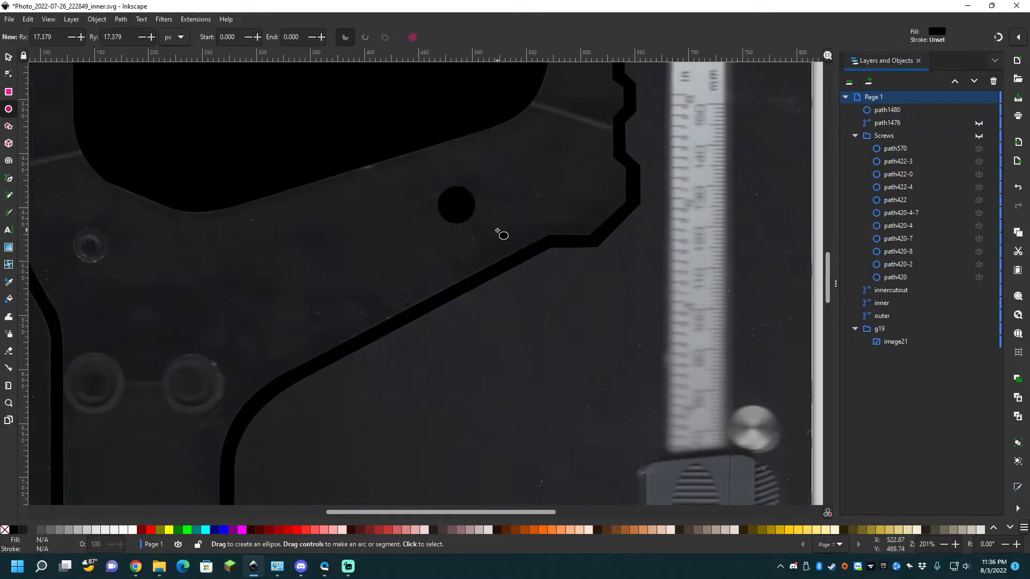
# Hide the newly drawn circle and unhide the Screws group.
pyautogui.press('s')
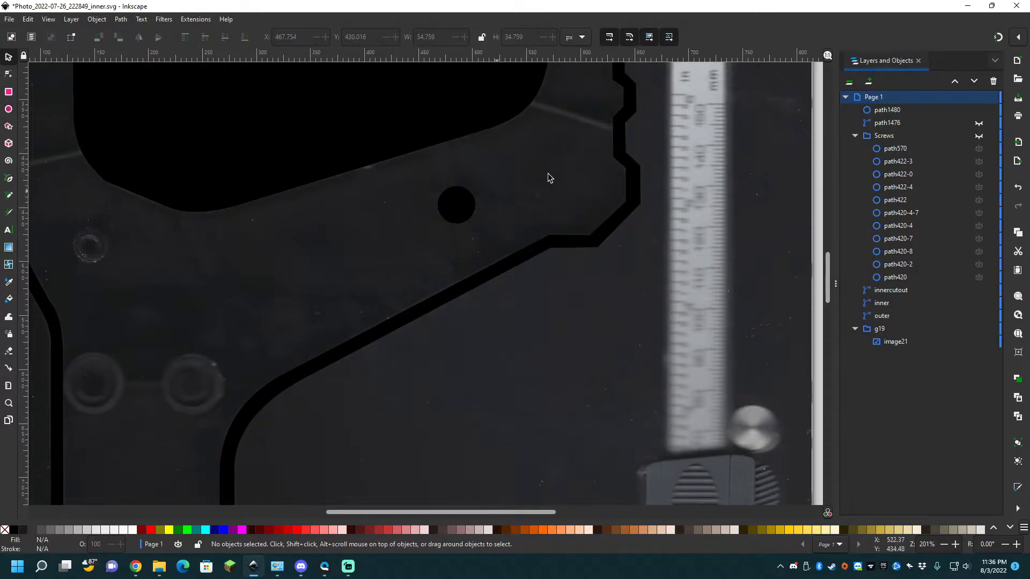
pyautogui.click(889, 110)
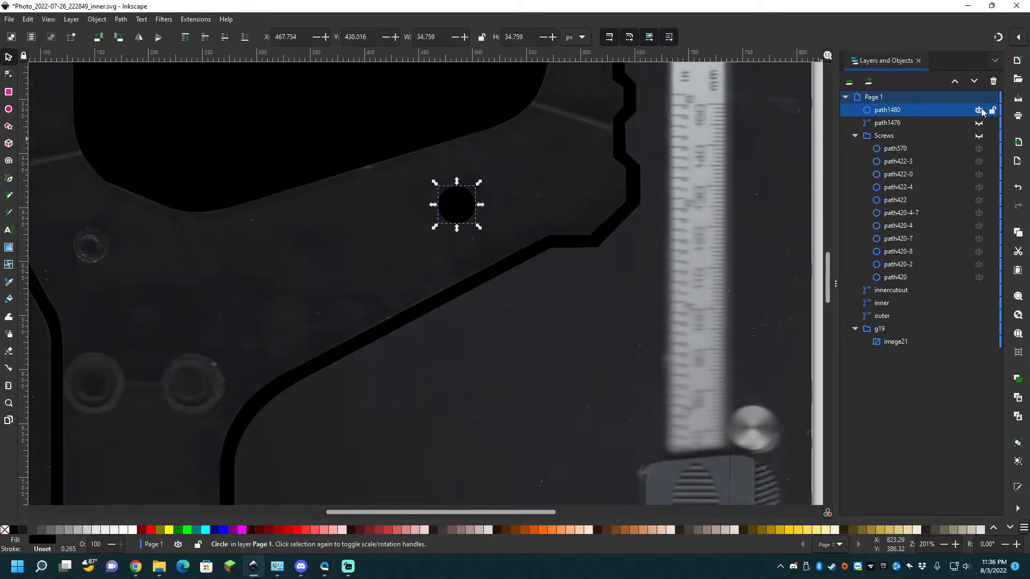
pyautogui.click(979, 111)
pyautogui.click(980, 138)
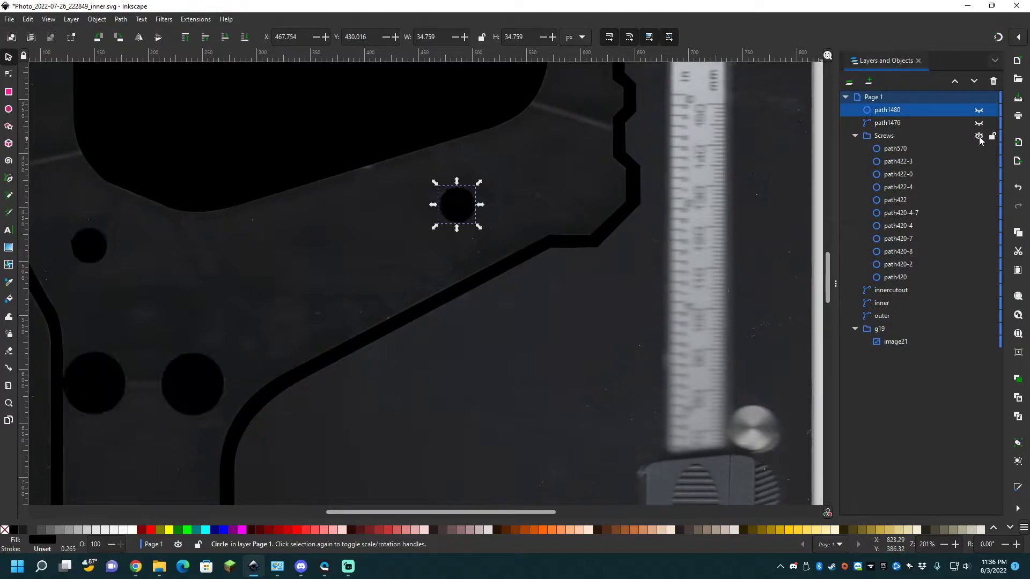
# Examine the innercutout, outer and inner paths by selecting each one and looking over the handle from its upper edge to the grip's end.
pyautogui.click(331, 236)
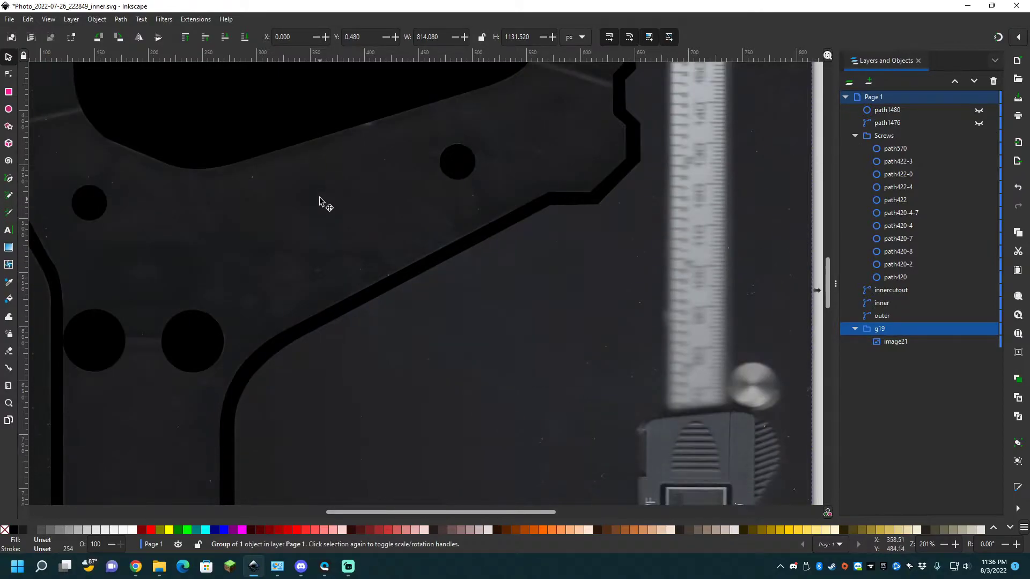
pyautogui.scroll(12, 322, 201)
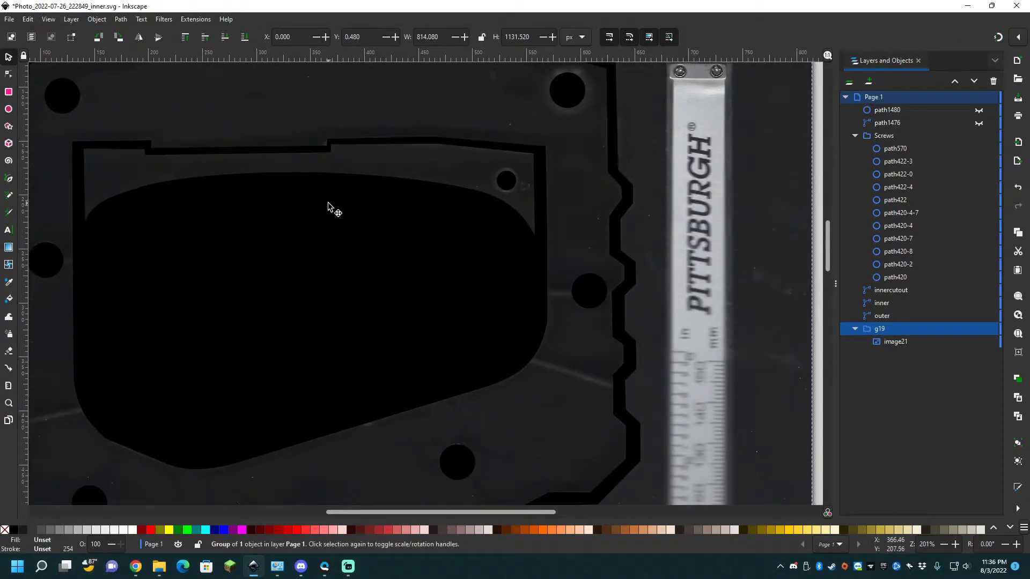
pyautogui.click(328, 208)
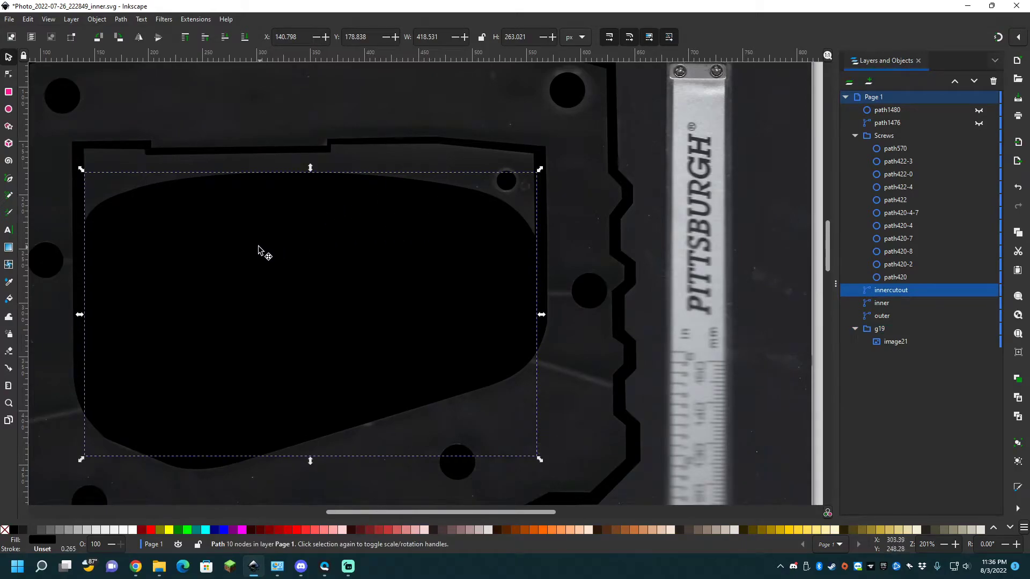
pyautogui.click(618, 169)
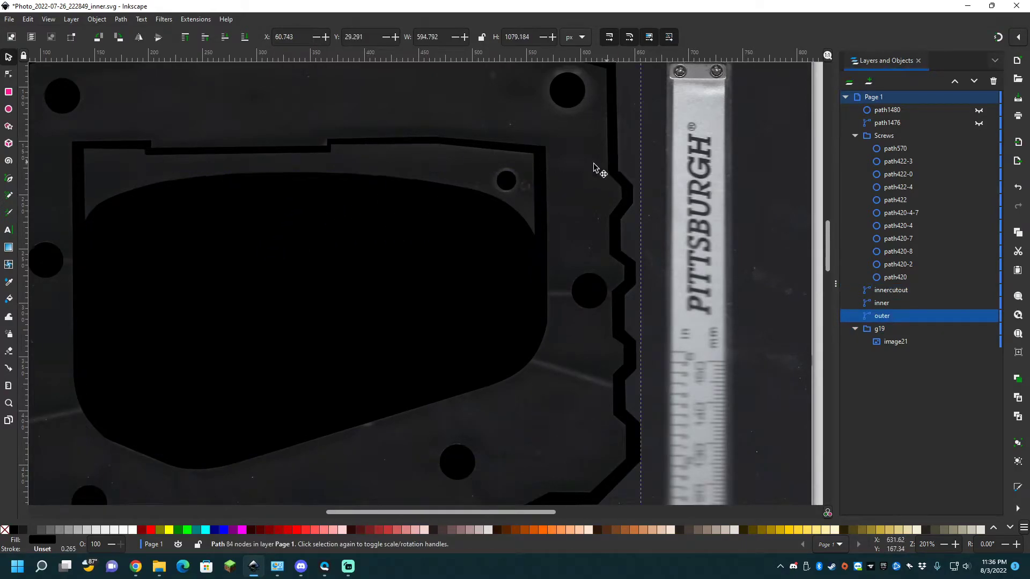
pyautogui.scroll(-2, 453, 105)
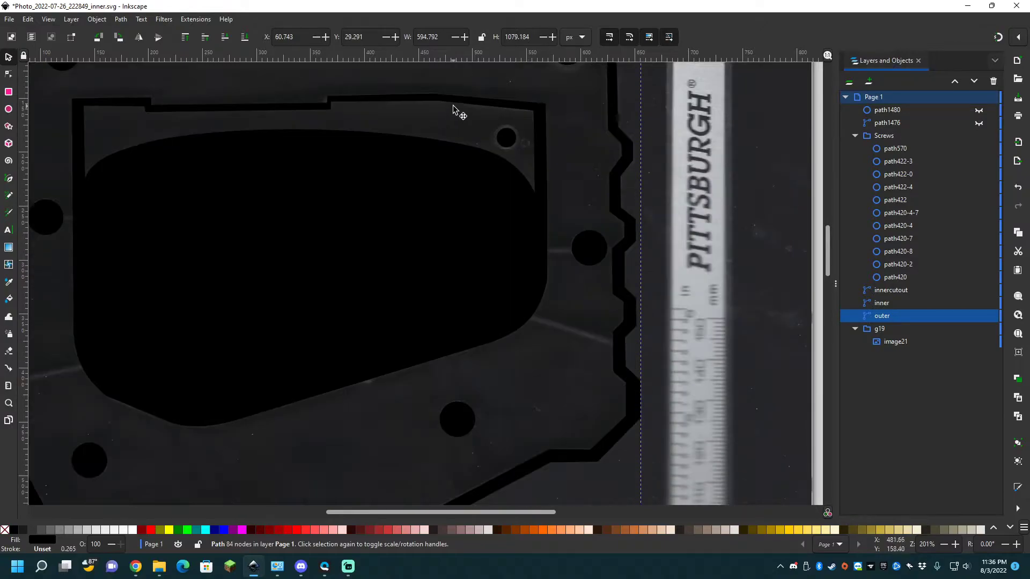
pyautogui.scroll(6, 452, 105)
pyautogui.click(432, 235)
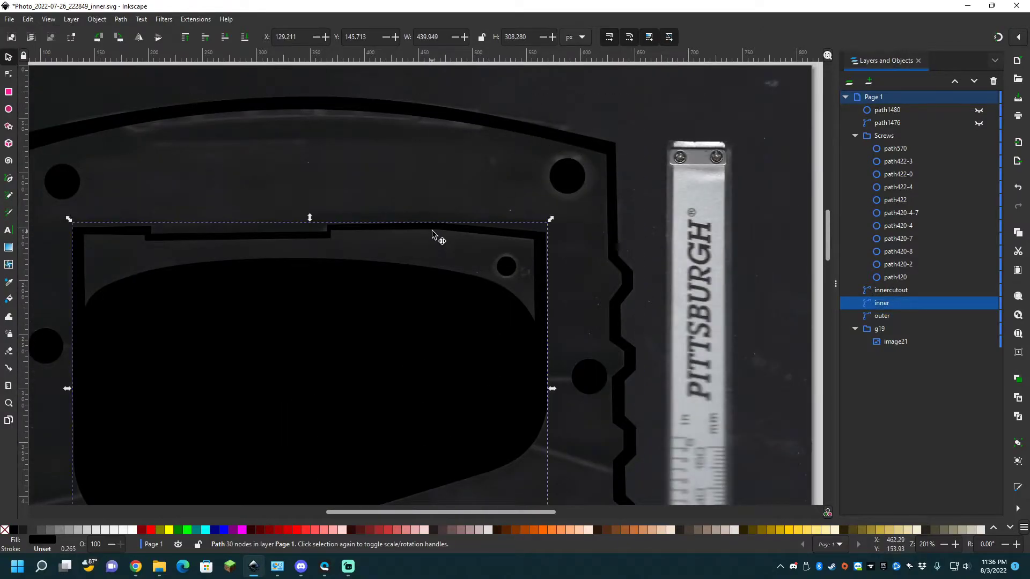
pyautogui.scroll(-14, 413, 268)
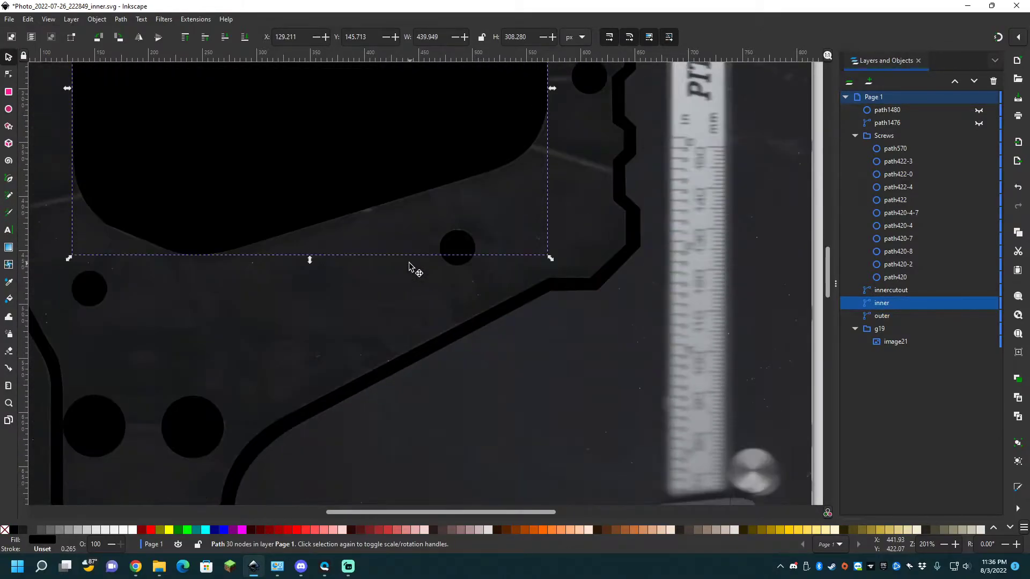
pyautogui.scroll(-12, 409, 266)
pyautogui.scroll(10, 408, 266)
pyautogui.scroll(-2, 408, 266)
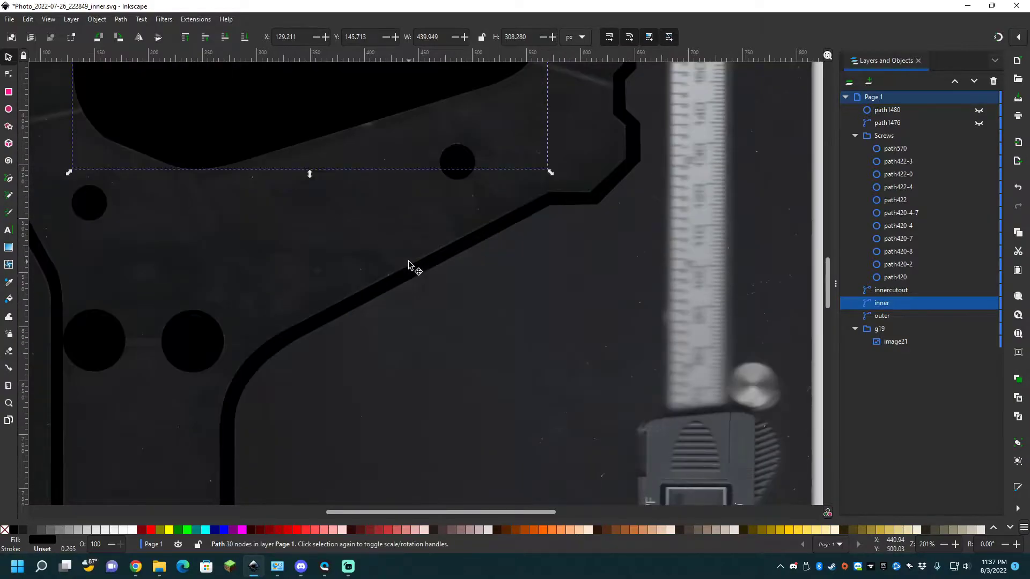
pyautogui.scroll(-7, 408, 266)
pyautogui.scroll(5, 285, 372)
pyautogui.scroll(-8, 371, 284)
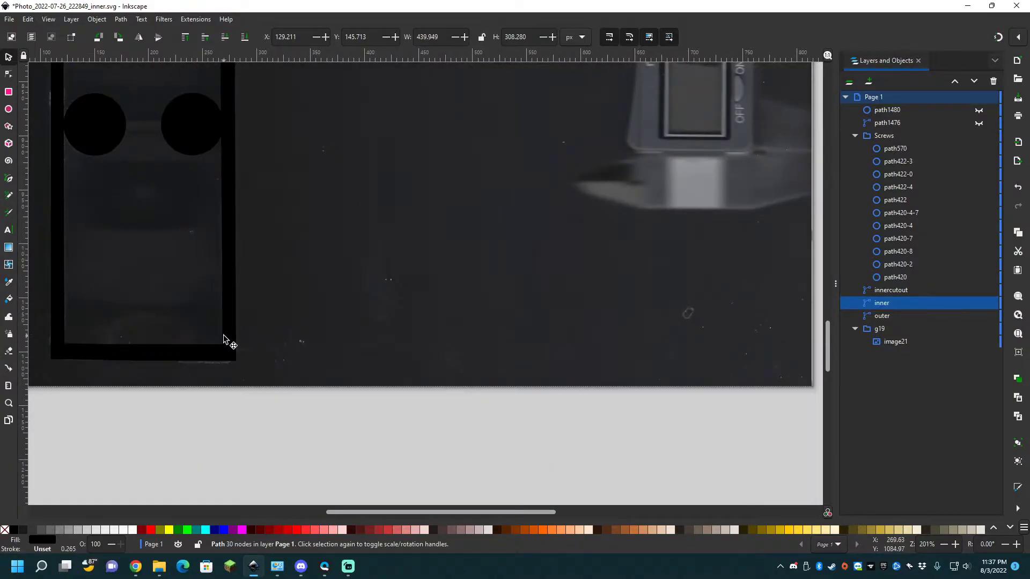
# Try pulling apart the outer path's coinciding nodes midway along the grip's bottom wall, undoing the node moves.
pyautogui.click(225, 350)
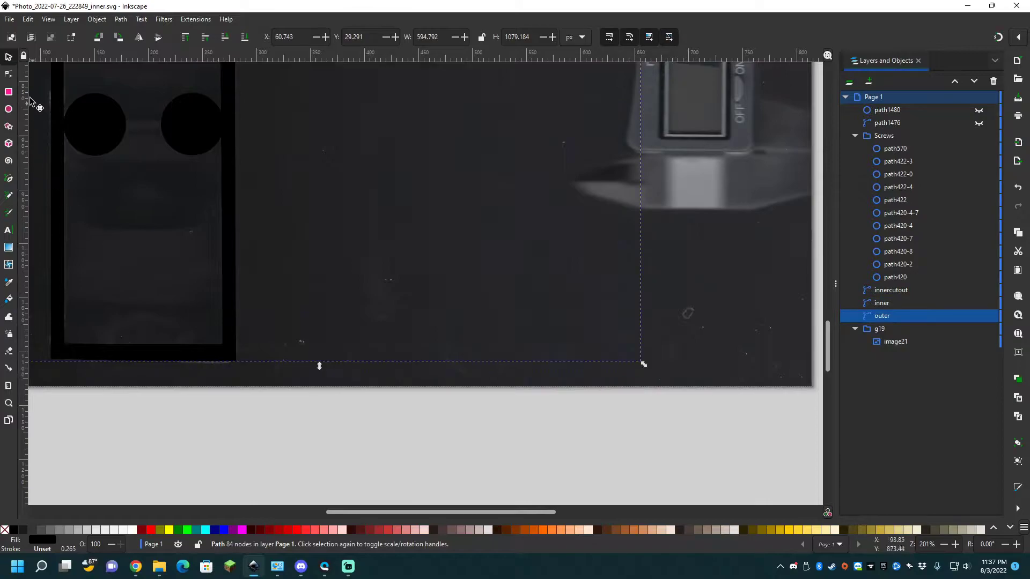
pyautogui.click(8, 74)
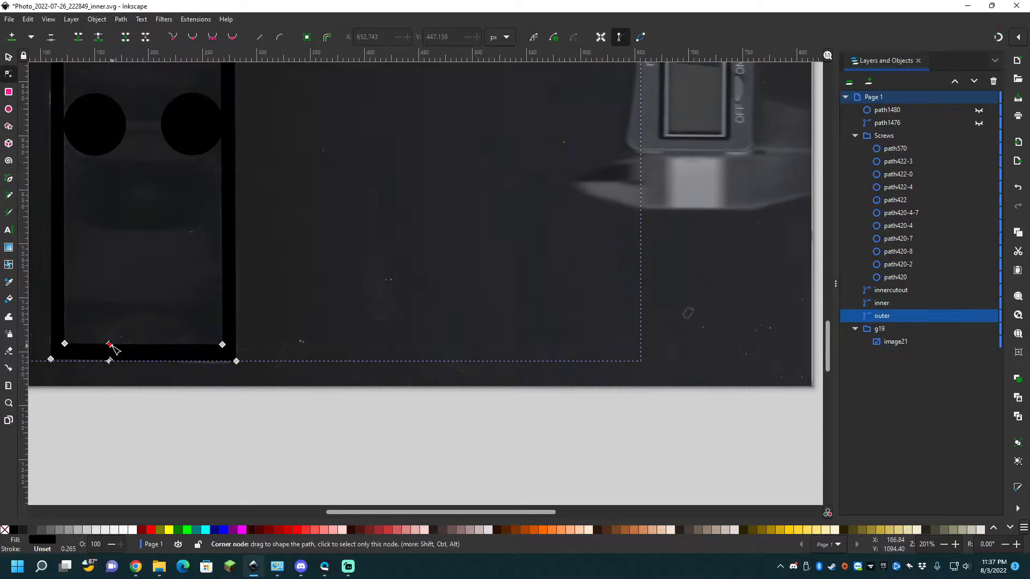
pyautogui.moveTo(112, 349)
pyautogui.mouseDown()
pyautogui.moveTo(143, 348)
pyautogui.moveTo(93, 349)
pyautogui.mouseUp()
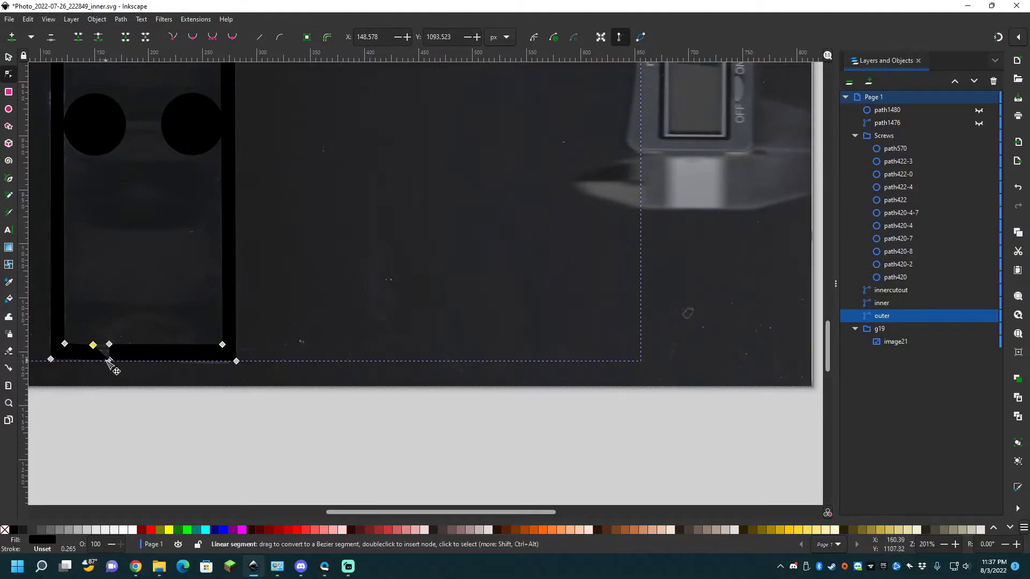
pyautogui.moveTo(108, 360)
pyautogui.mouseDown()
pyautogui.moveTo(98, 363)
pyautogui.moveTo(123, 364)
pyautogui.moveTo(96, 362)
pyautogui.mouseUp()
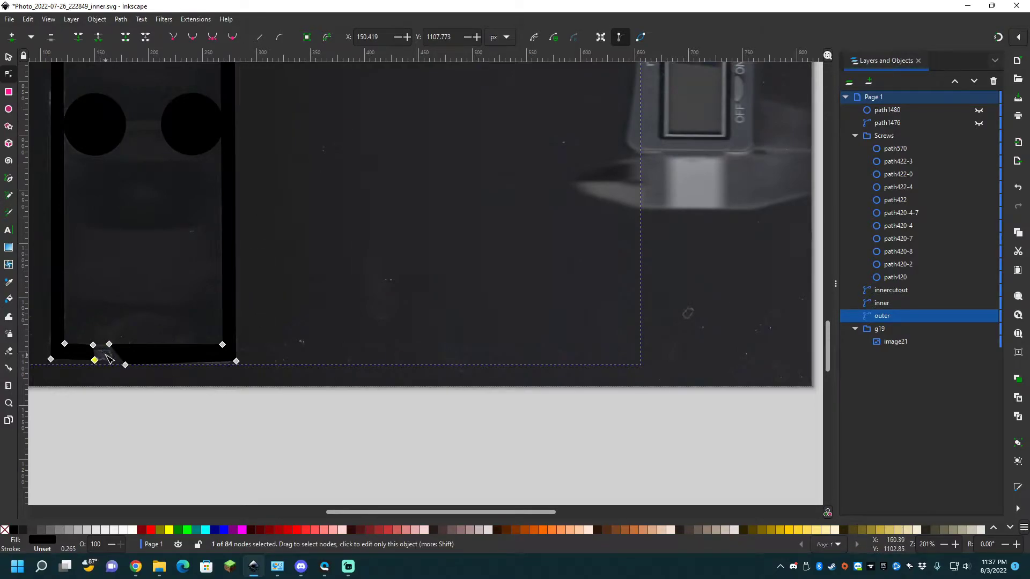
pyautogui.hotkey('ctrl', 'z')
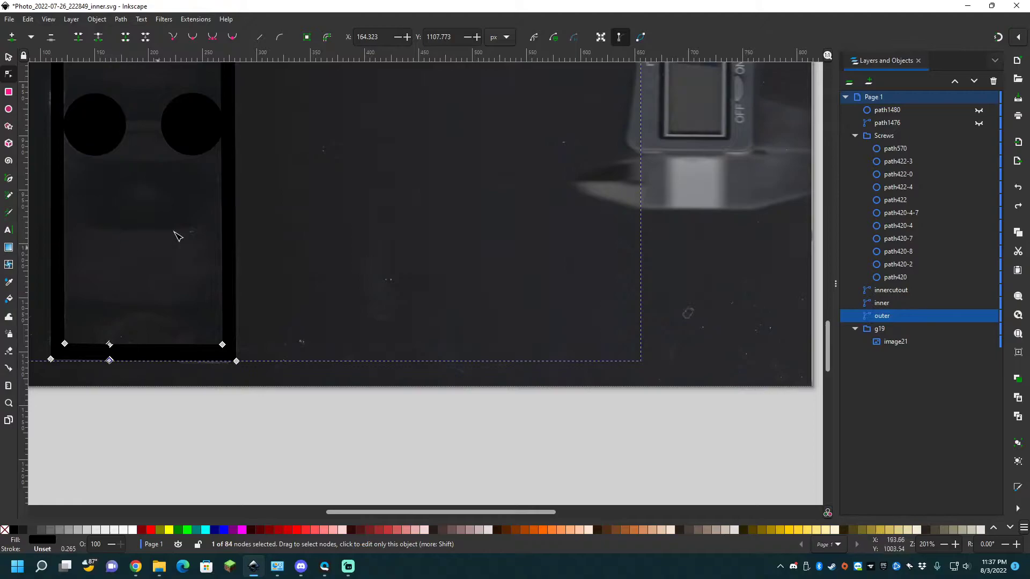
# Examine the nodes of the inner path surrounding the large cutout.
pyautogui.scroll(10, 176, 244)
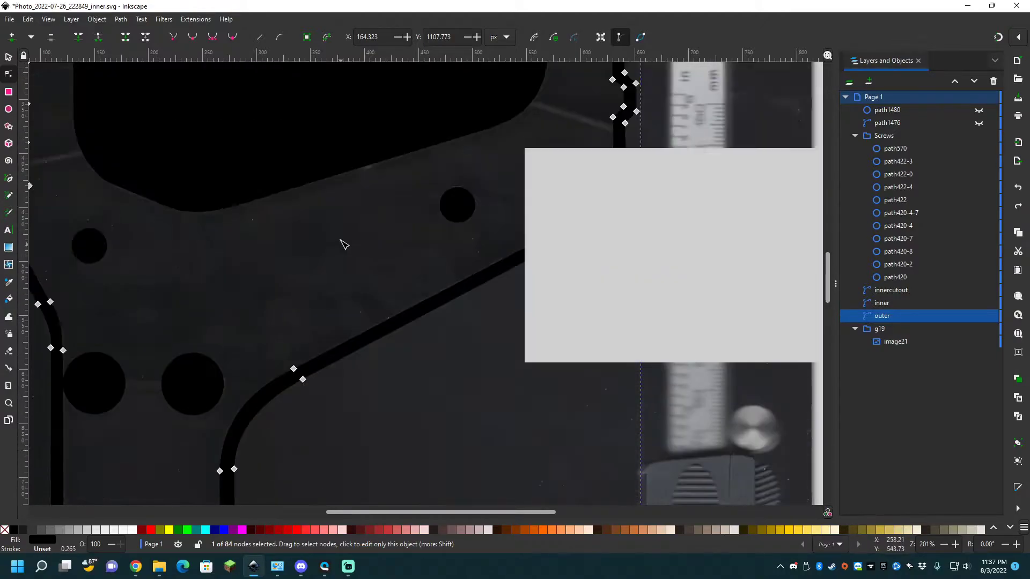
pyautogui.scroll(10, 467, 211)
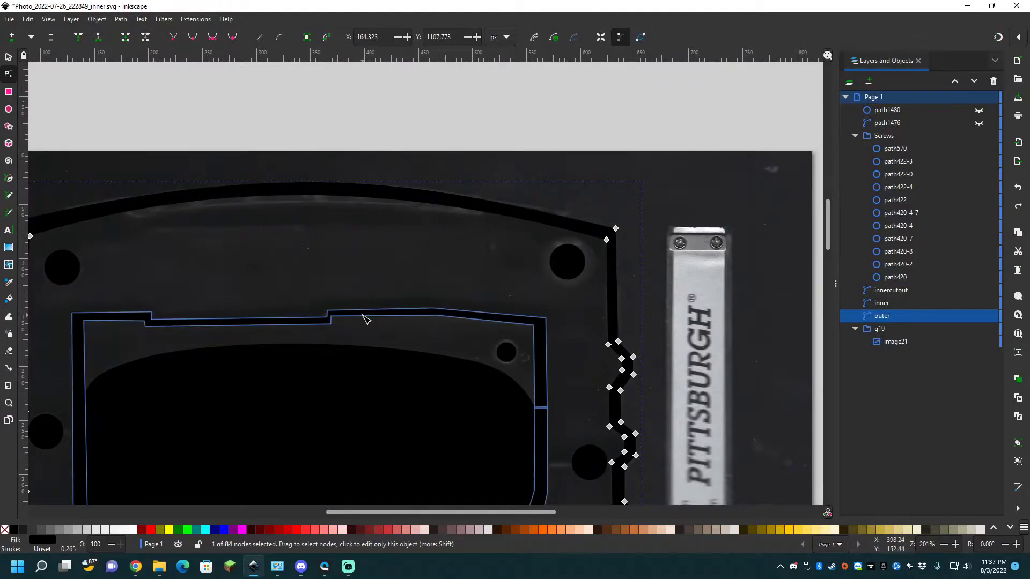
pyautogui.click(363, 319)
pyautogui.scroll(-5, 363, 320)
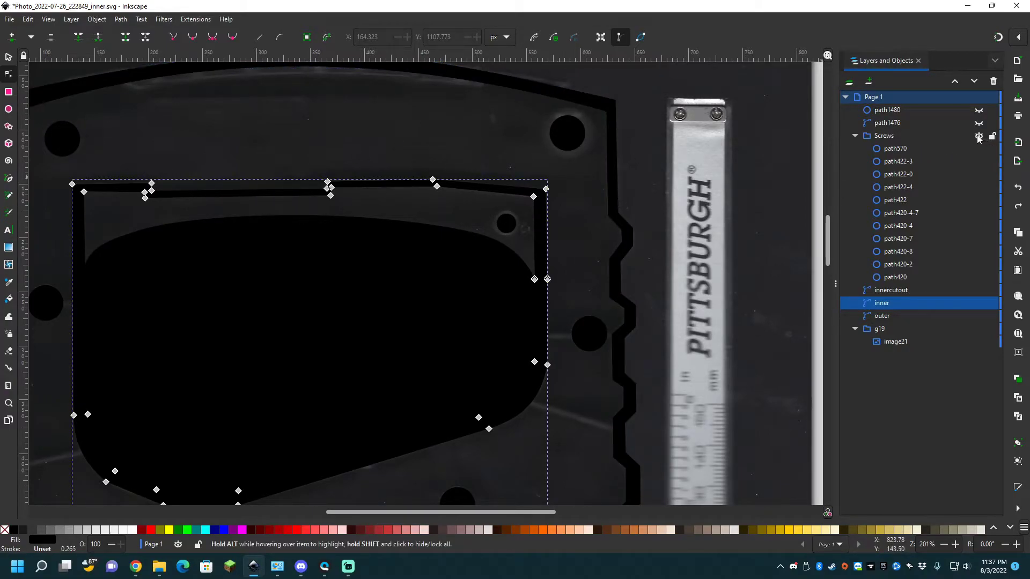
# Collapse and hide the Screws group.
pyautogui.click(873, 137)
pyautogui.click(856, 136)
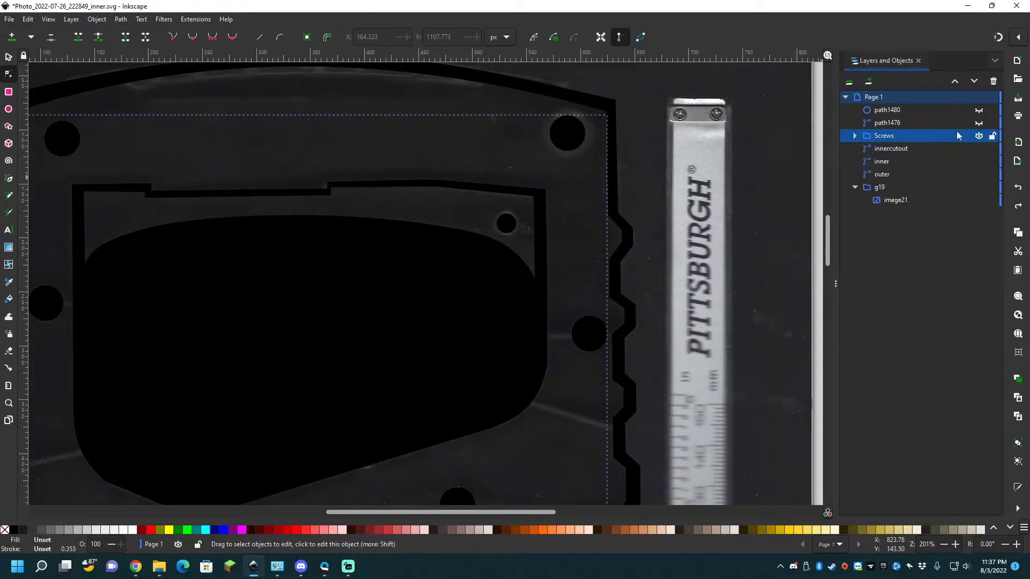
pyautogui.click(979, 136)
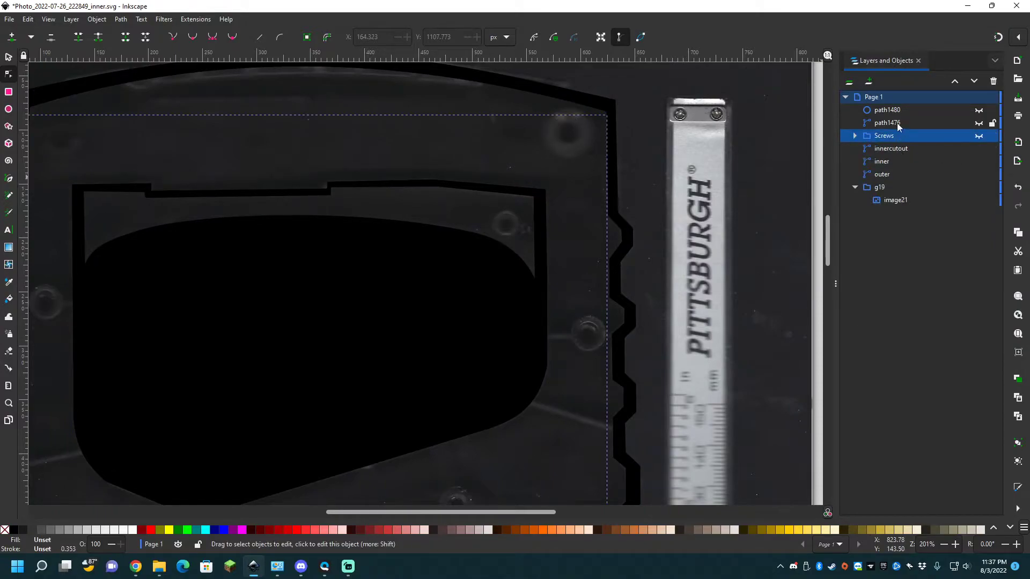
# Rename the hidden traced wall path as test.
pyautogui.doubleClick(897, 123)
pyautogui.write('test')
pyautogui.press('Return')
# Hide the innercutout and inner paths, keeping outer shown, and select the outer path.
pyautogui.moveTo(930, 152)
pyautogui.click(978, 149)
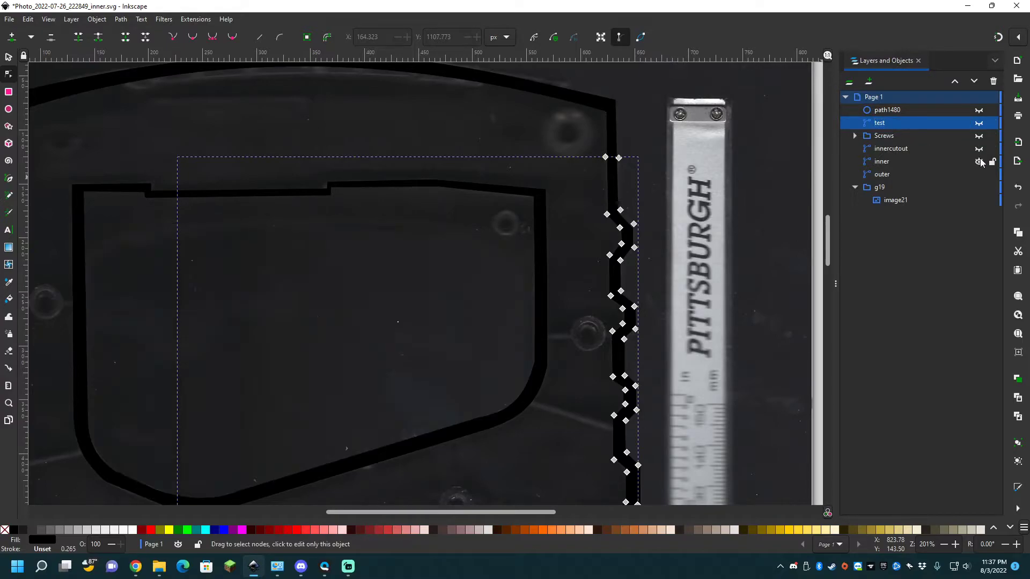
pyautogui.click(980, 175)
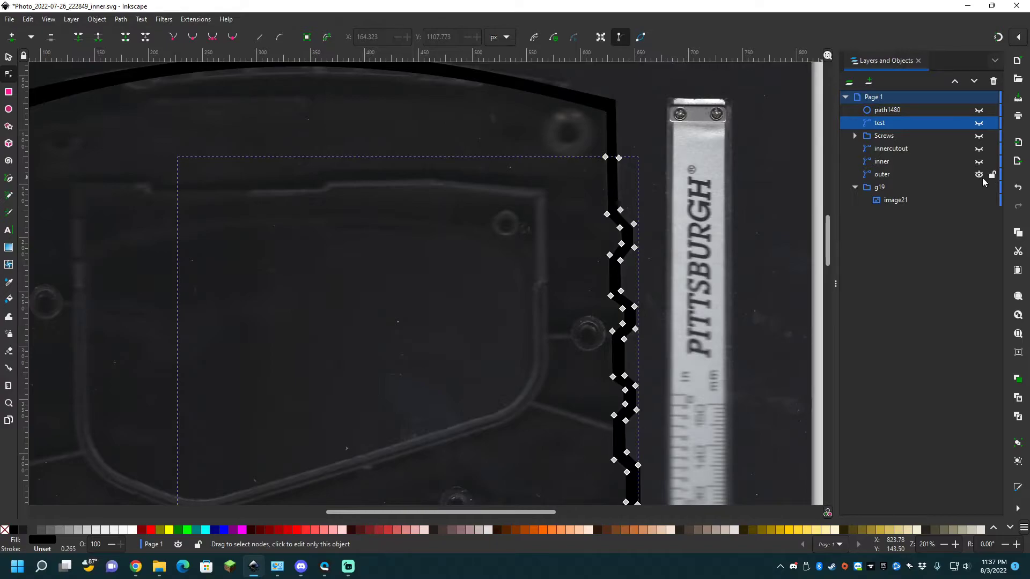
pyautogui.click(978, 175)
pyautogui.click(979, 175)
pyautogui.click(731, 197)
pyautogui.click(614, 151)
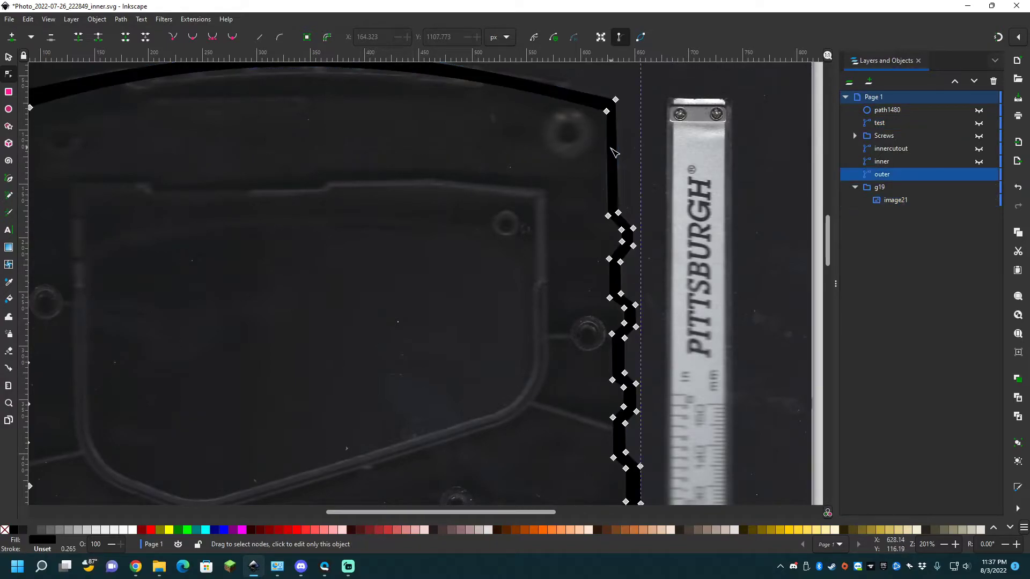
# Start saving the drawing under a new name and create and open a folder named Handle on the Desktop.
pyautogui.click(10, 20)
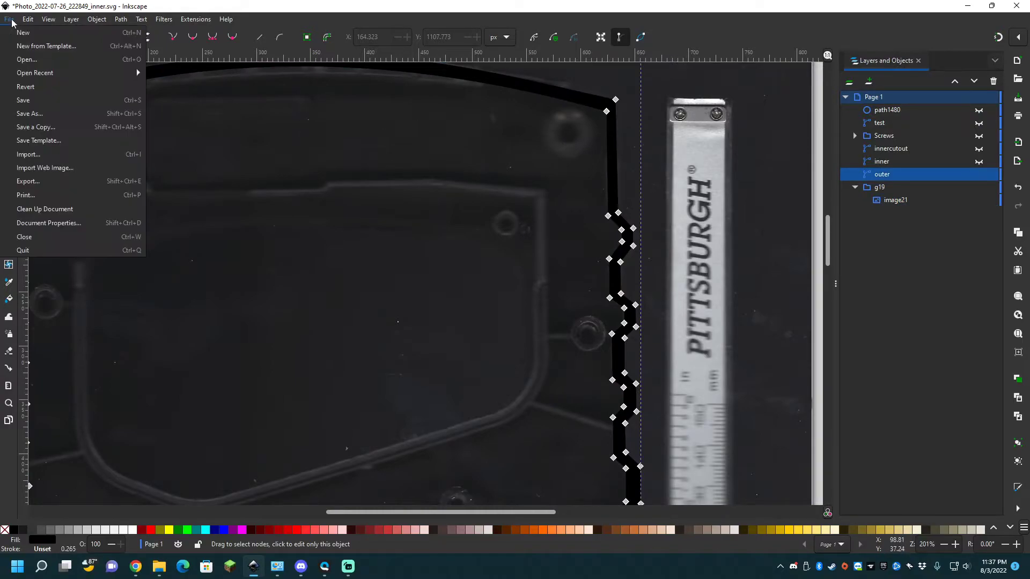
pyautogui.click(30, 114)
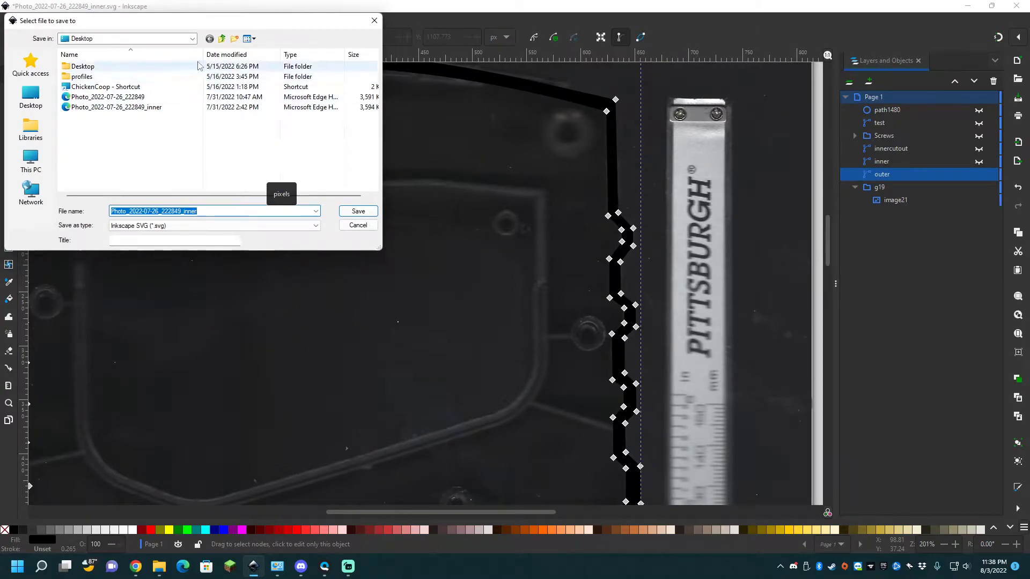
pyautogui.click(235, 39)
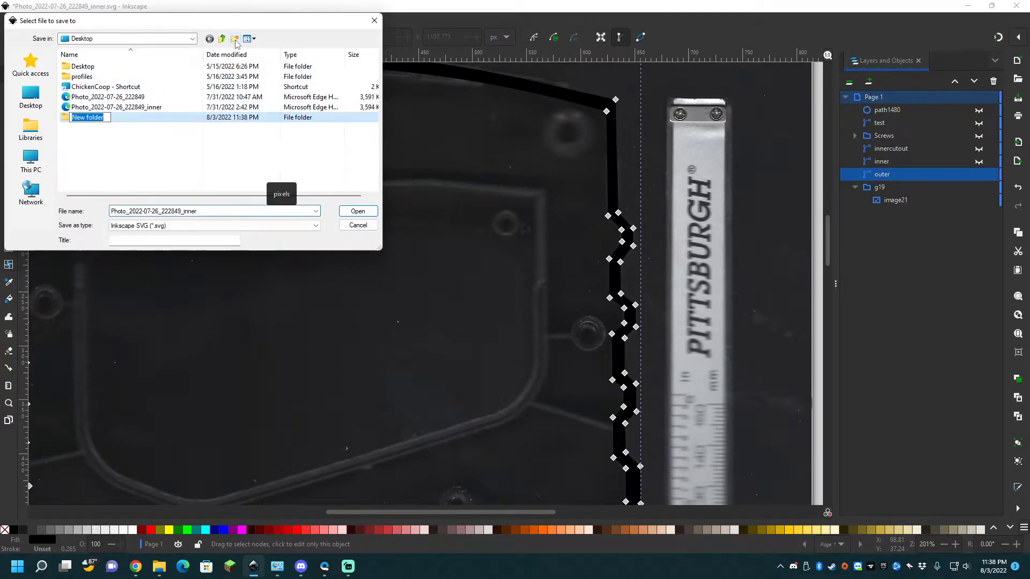
pyautogui.write('Handl')
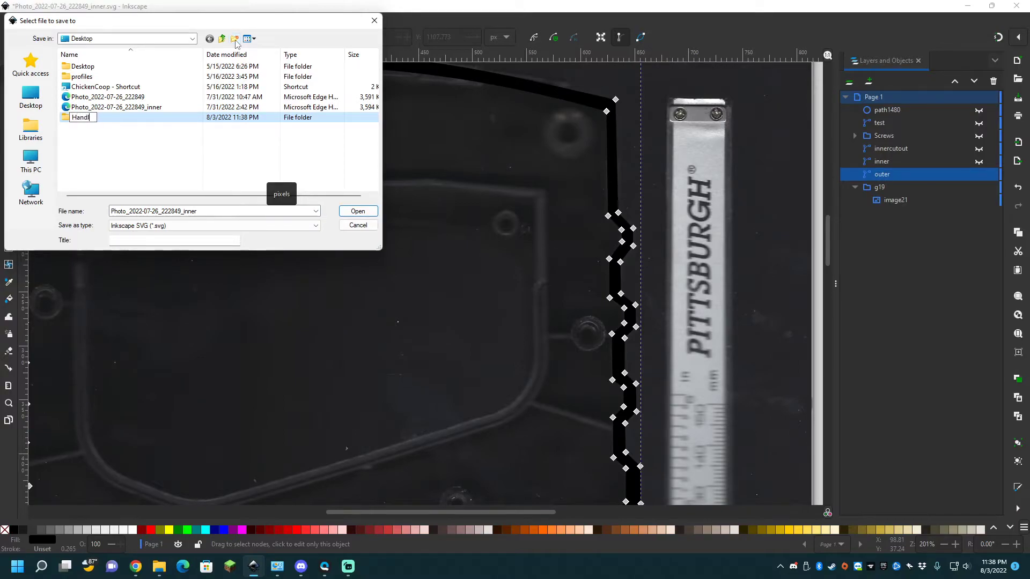
pyautogui.write('e')
pyautogui.press('Return')
pyautogui.press('Return')
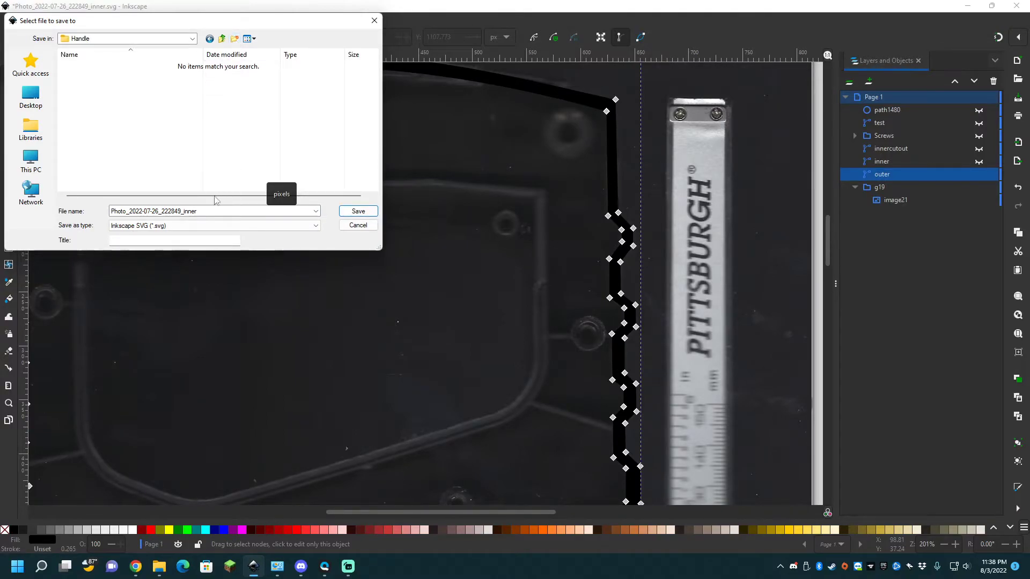
# Save the drawing as an Inkscape SVG named outer in the Handle folder.
pyautogui.doubleClick(186, 212)
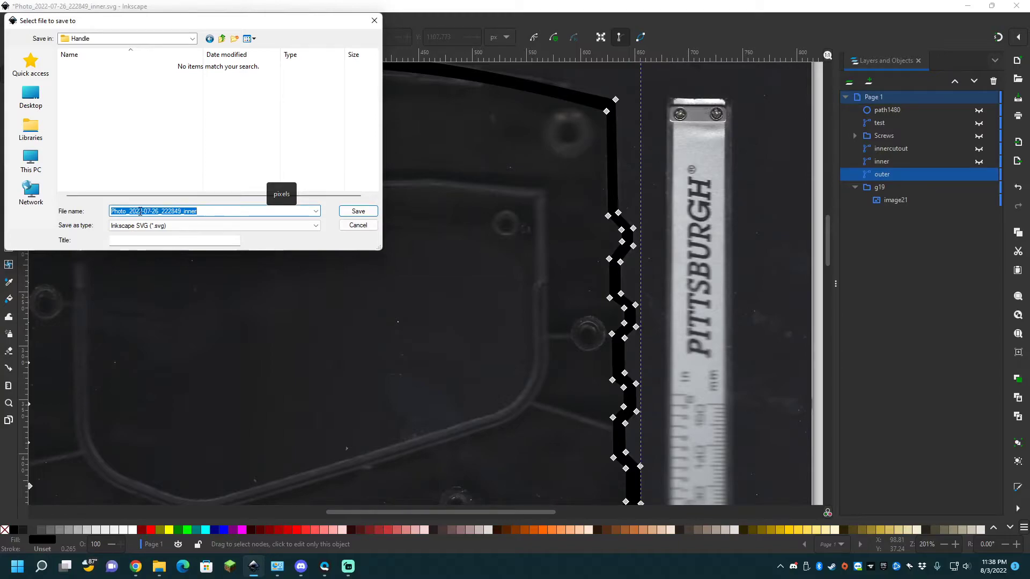
pyautogui.write('i')
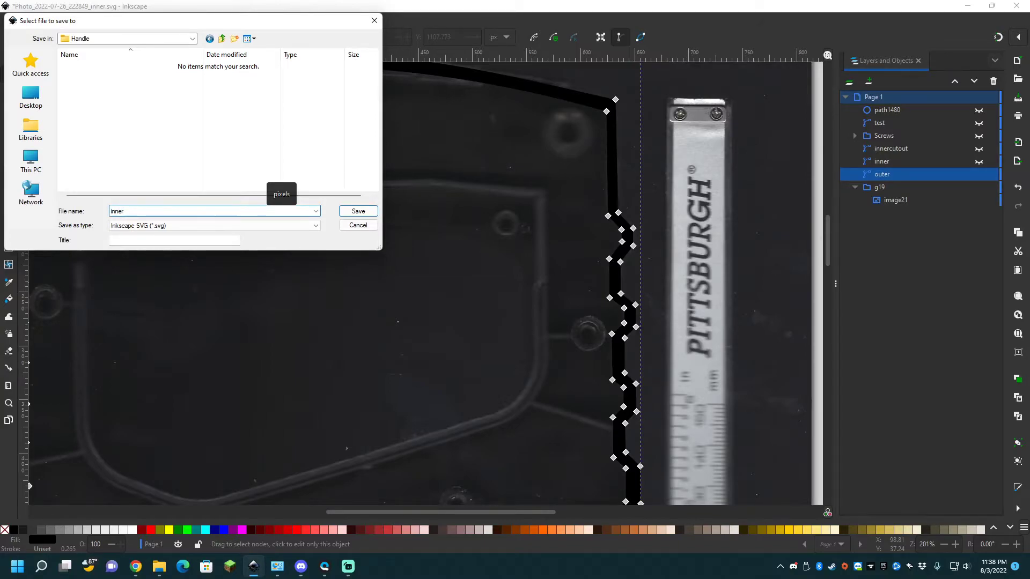
pyautogui.press('BackSpace')
pyautogui.press('BackSpace')
pyautogui.click(358, 211)
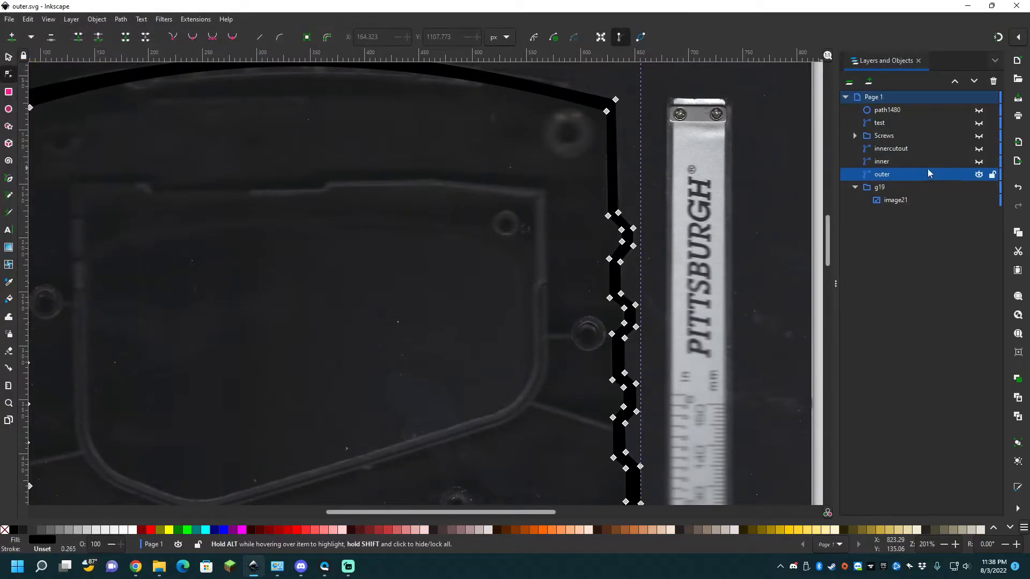
# Hide the scanned photo image21 and resave the outer file with only the outer path shown.
pyautogui.click(978, 175)
pyautogui.click(977, 160)
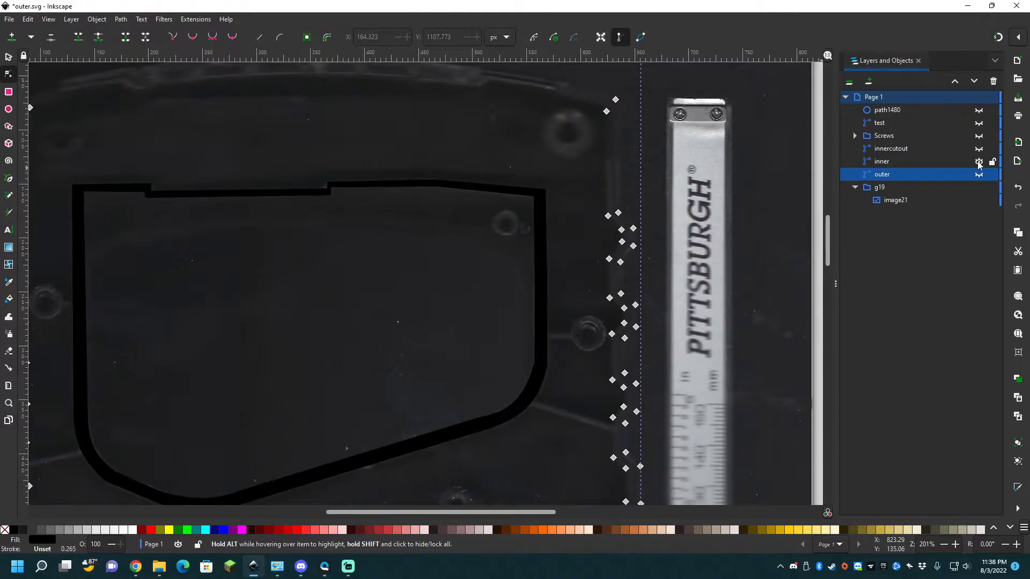
pyautogui.click(978, 200)
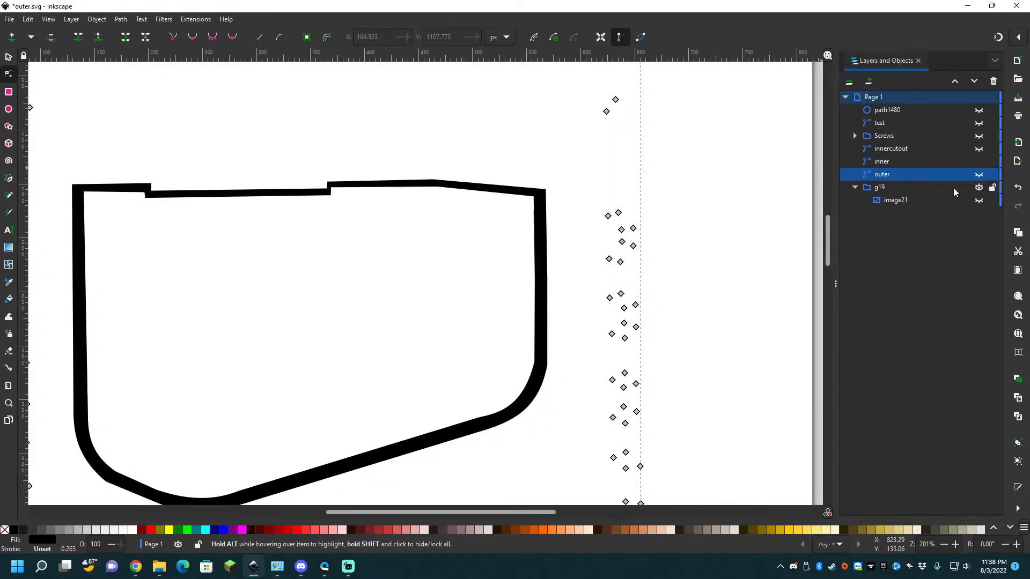
pyautogui.click(978, 175)
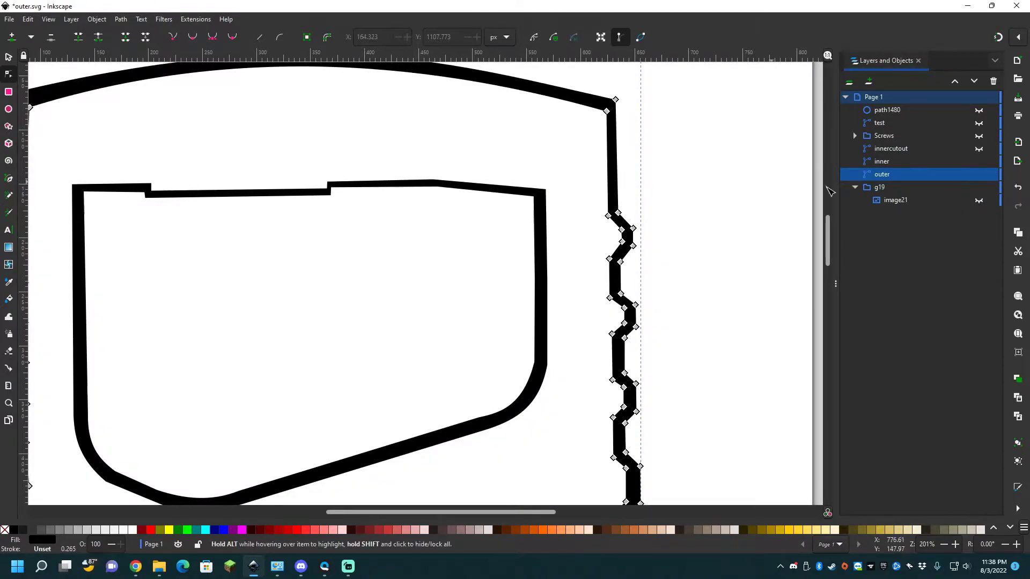
pyautogui.click(977, 161)
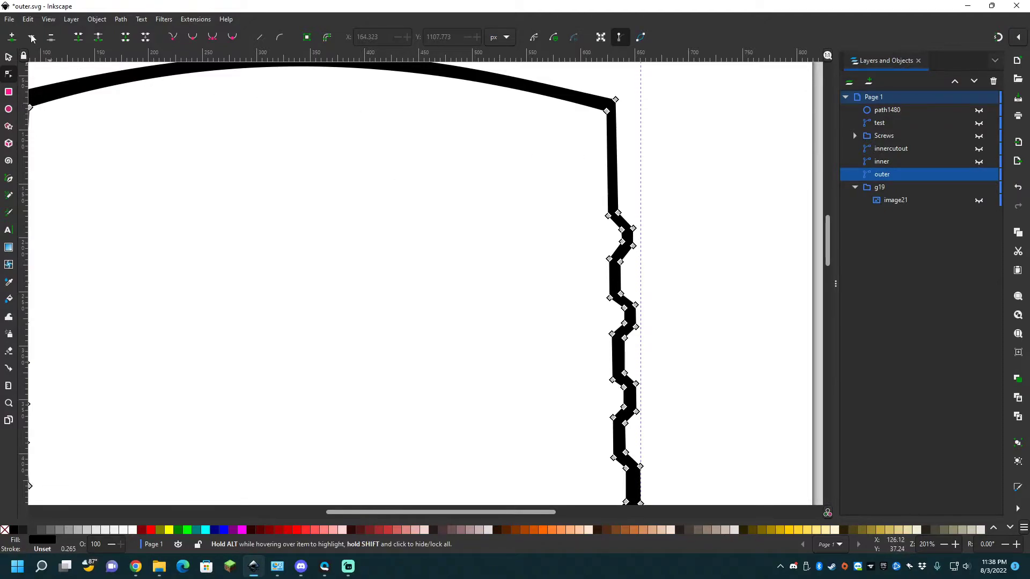
pyautogui.click(9, 19)
pyautogui.moveTo(28, 19)
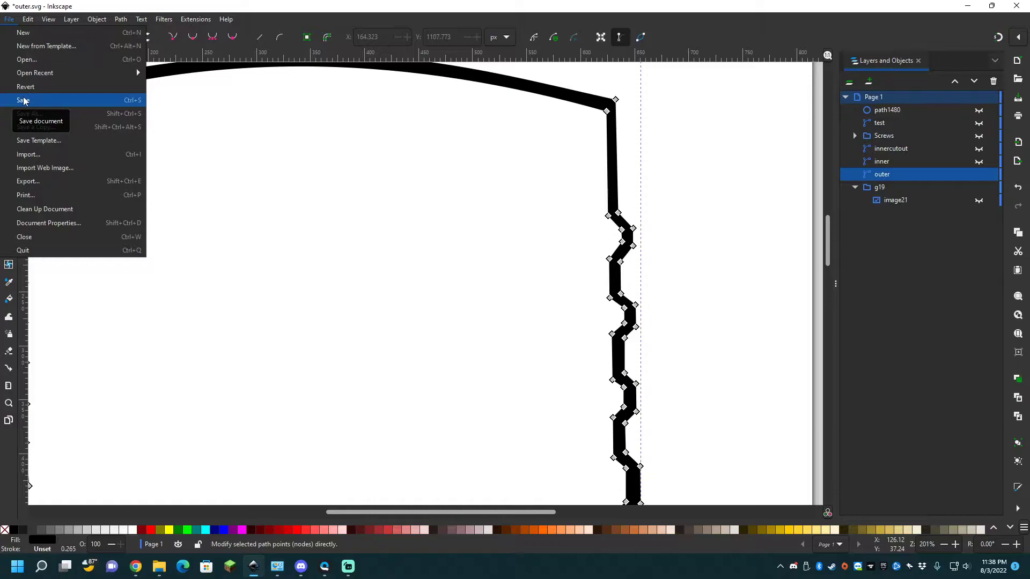
pyautogui.click(24, 101)
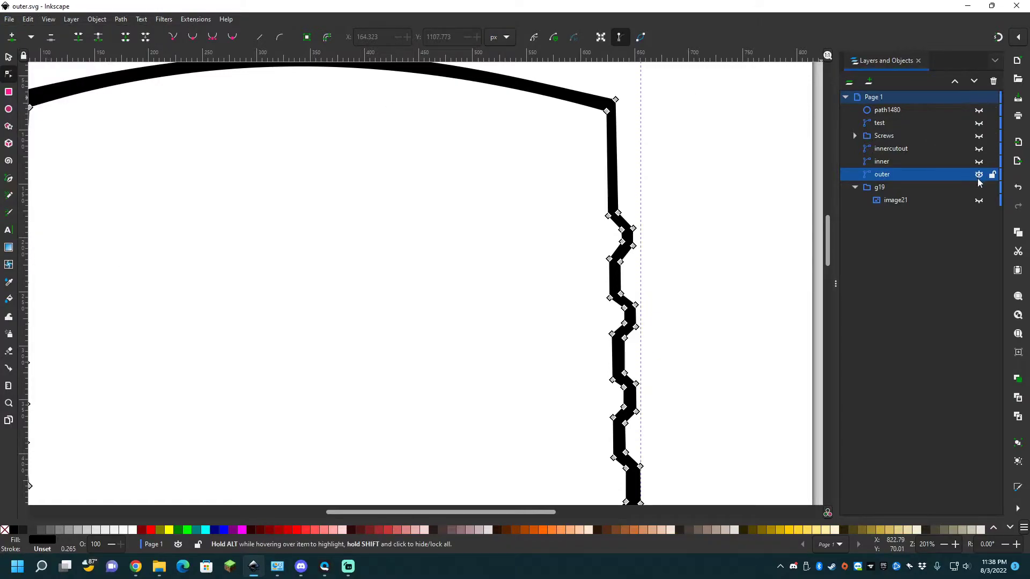
# Hide the outer path, show the inner path, and save the drawing as inner in the Handle folder.
pyautogui.click(979, 175)
pyautogui.click(978, 162)
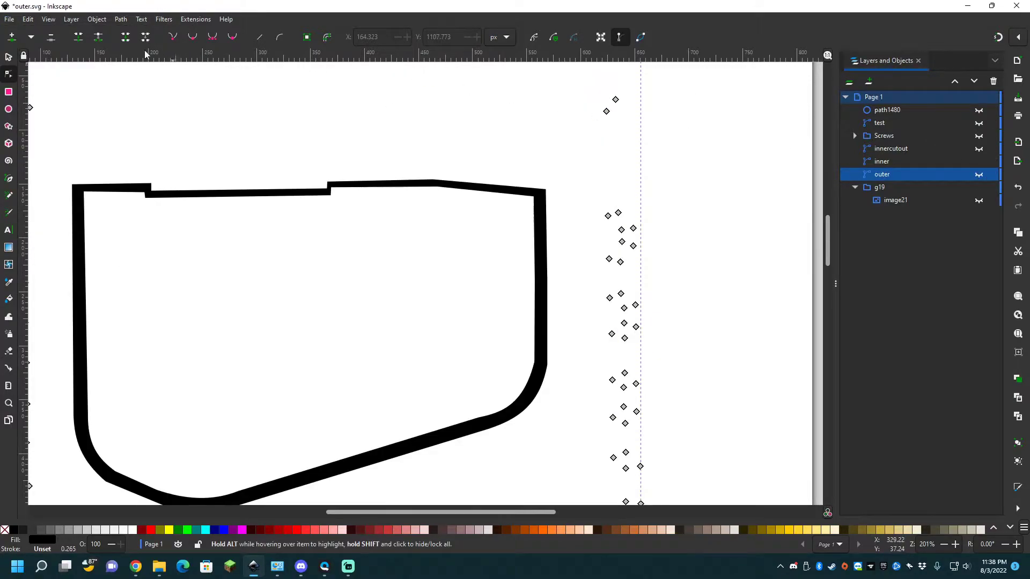
pyautogui.click(9, 19)
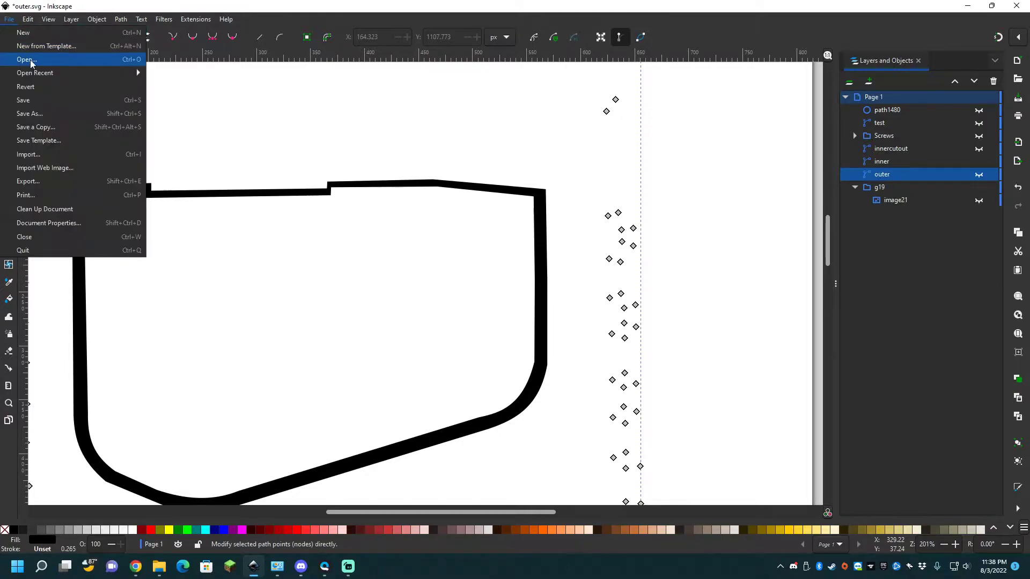
pyautogui.click(31, 107)
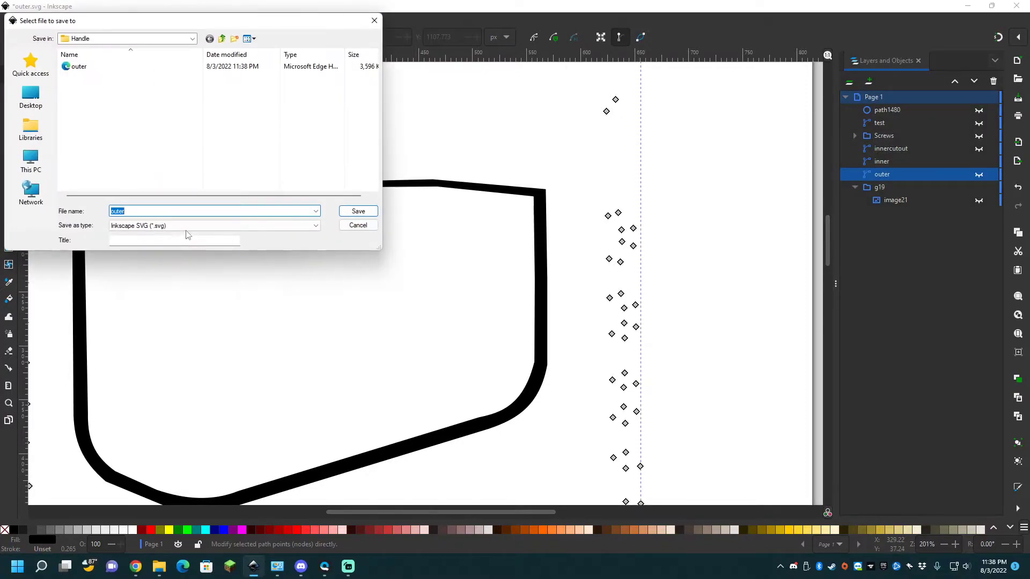
pyautogui.write('inner')
pyautogui.press('Return')
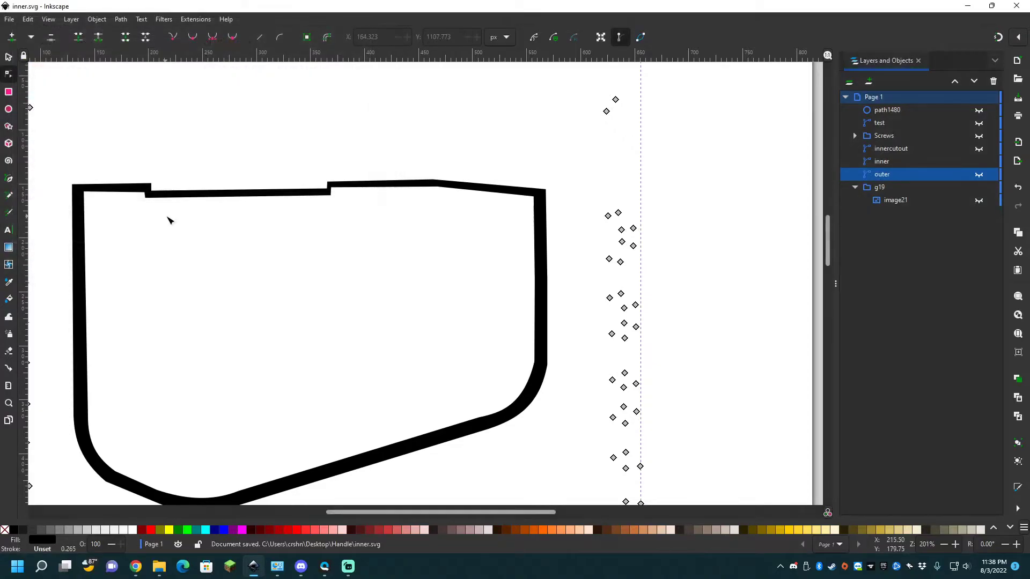
# Show only the innercutout path and save the drawing as cutout in the Handle folder.
pyautogui.click(978, 176)
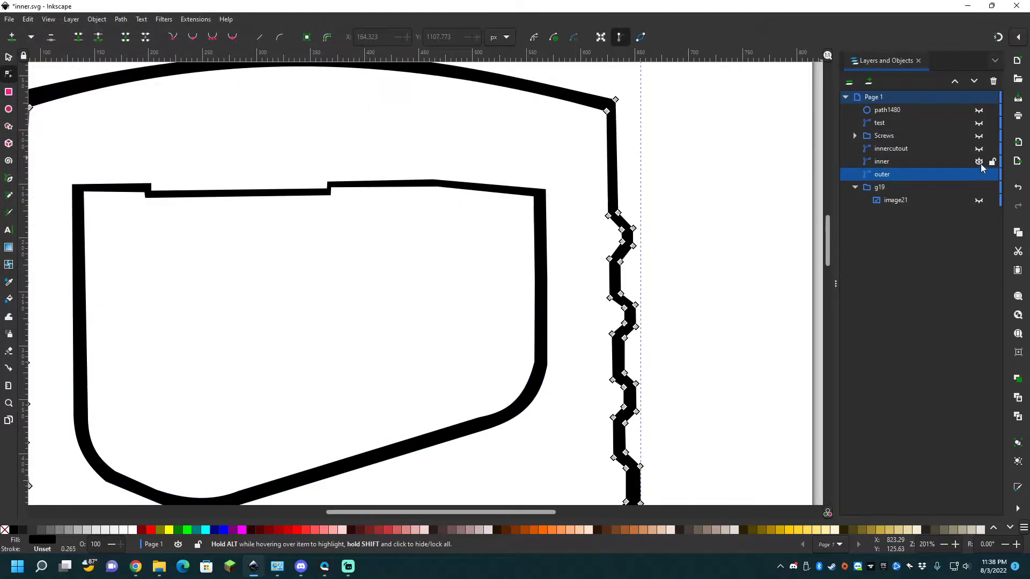
pyautogui.click(979, 161)
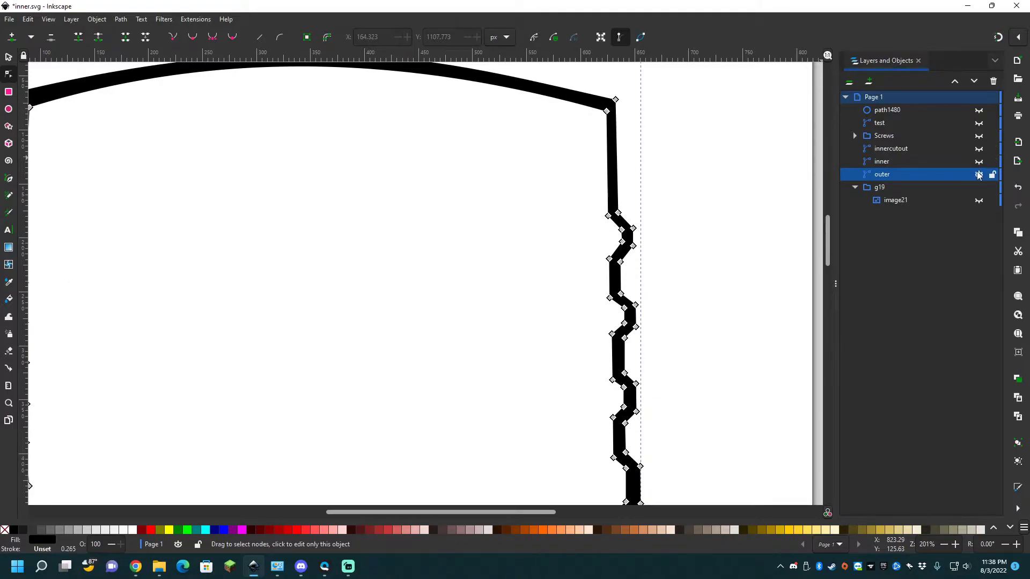
pyautogui.click(978, 175)
pyautogui.click(980, 150)
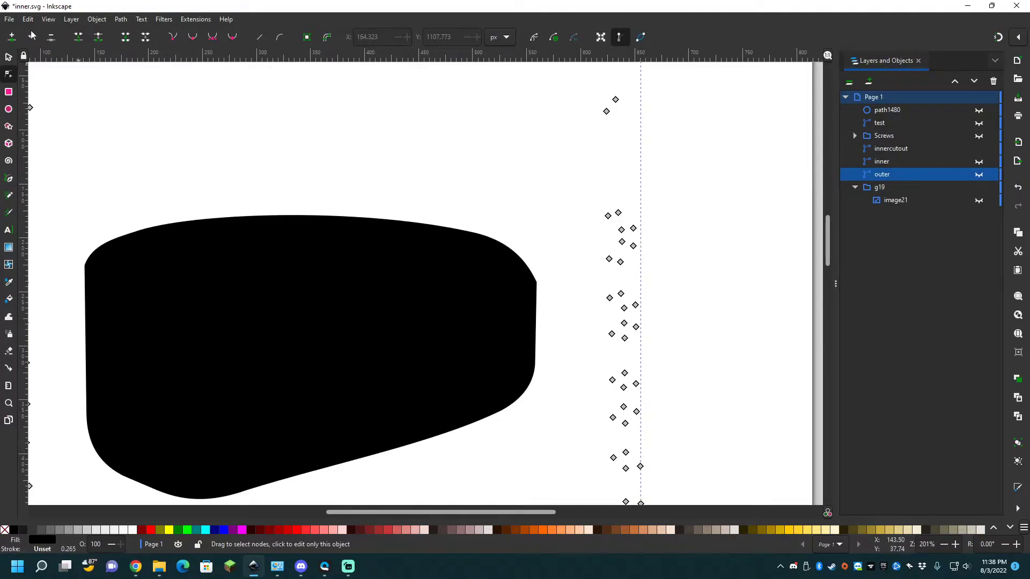
pyautogui.click(10, 19)
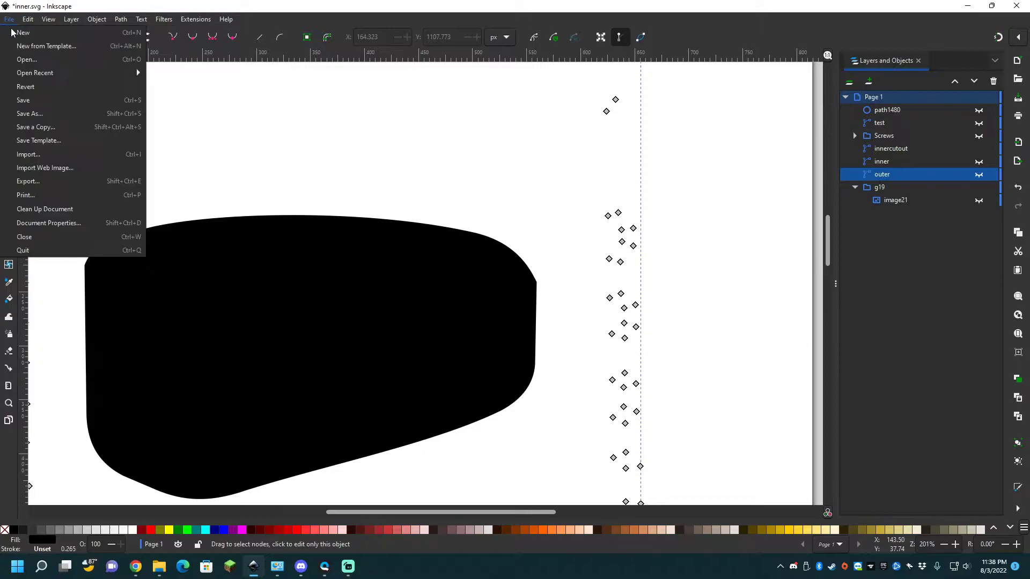
pyautogui.click(29, 113)
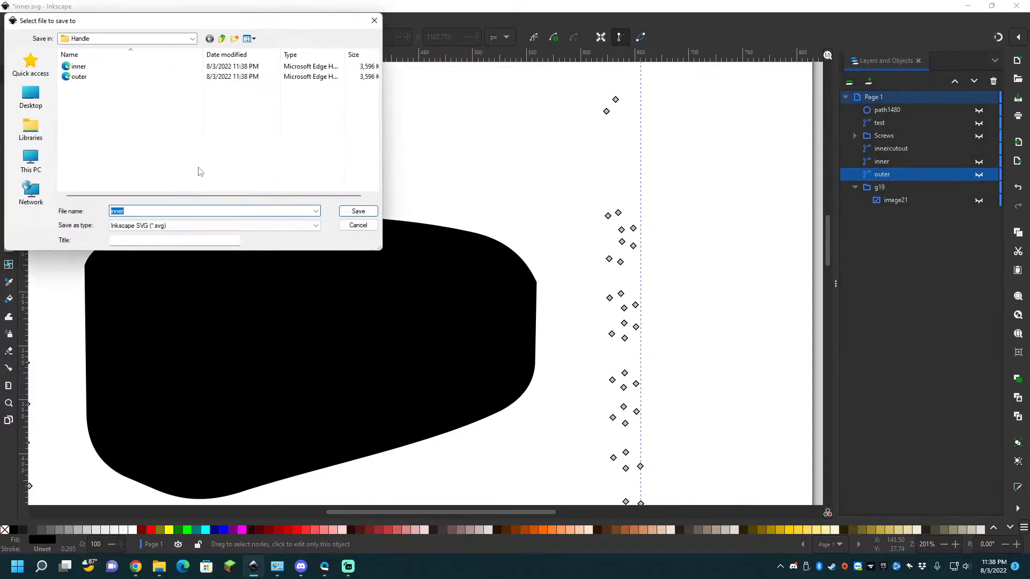
pyautogui.write('cutout')
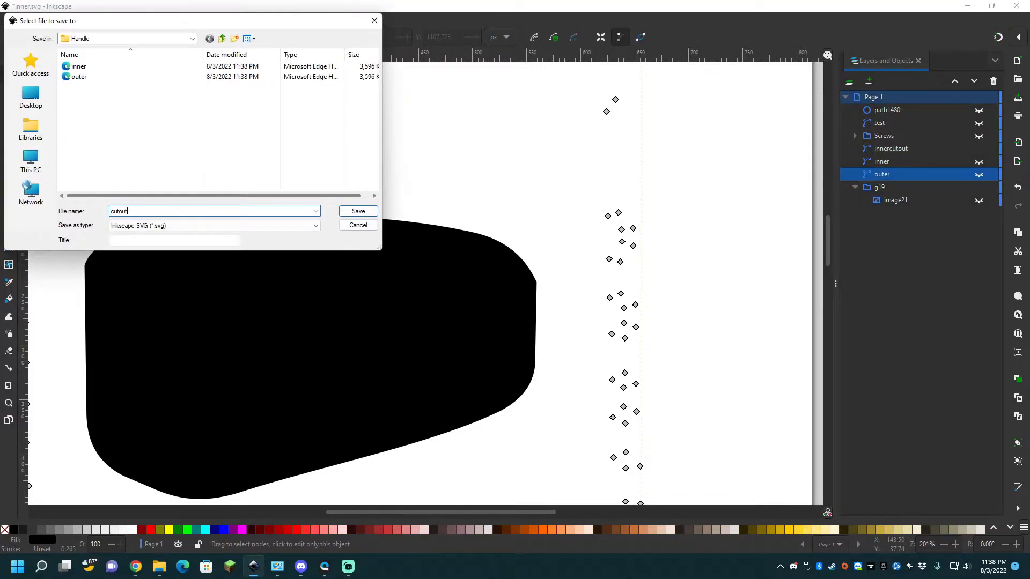
pyautogui.click(358, 211)
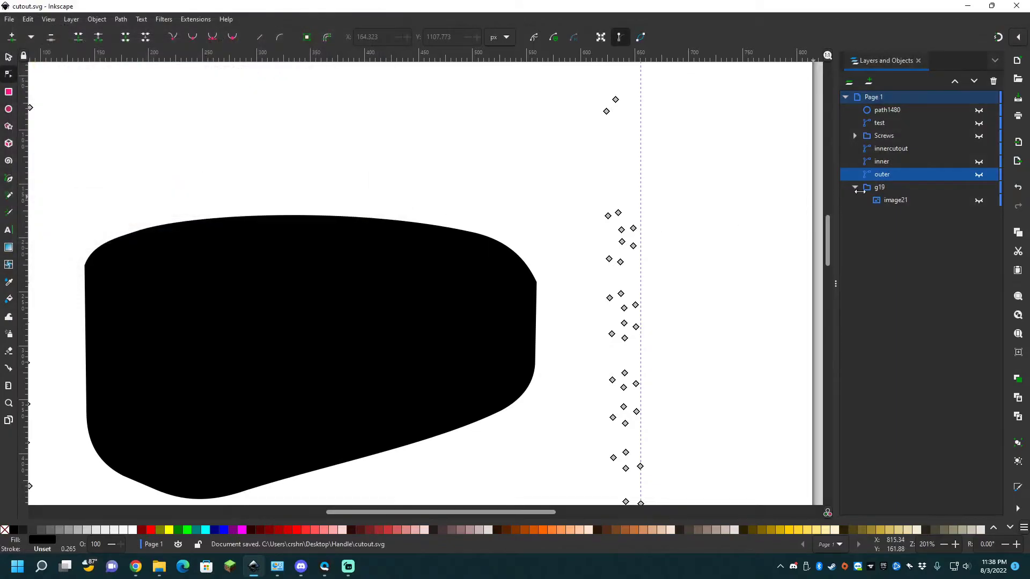
# Hide the innercutout path, show the Screws group, and save the drawing as screws in the Handle folder.
pyautogui.click(979, 149)
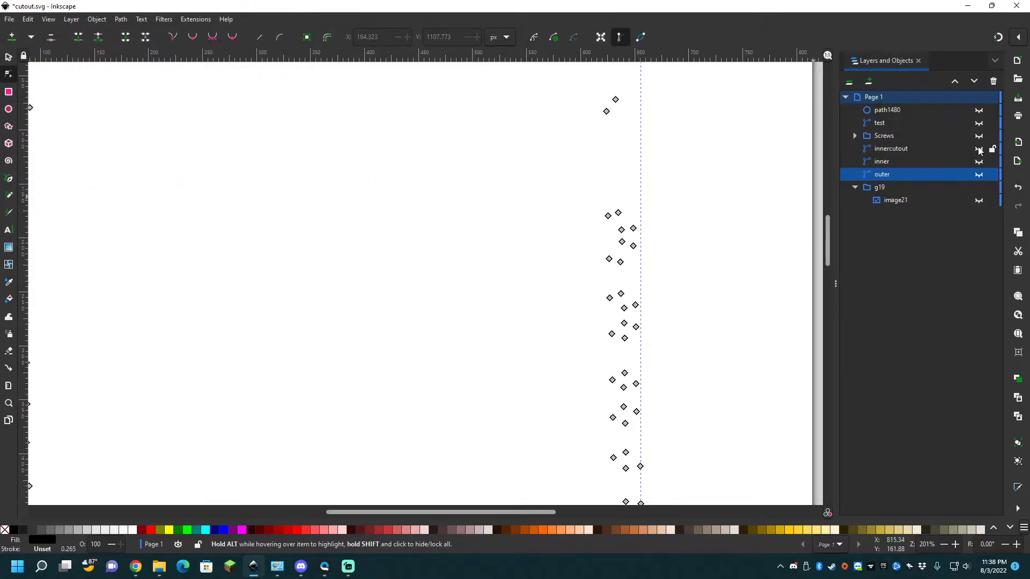
pyautogui.click(979, 137)
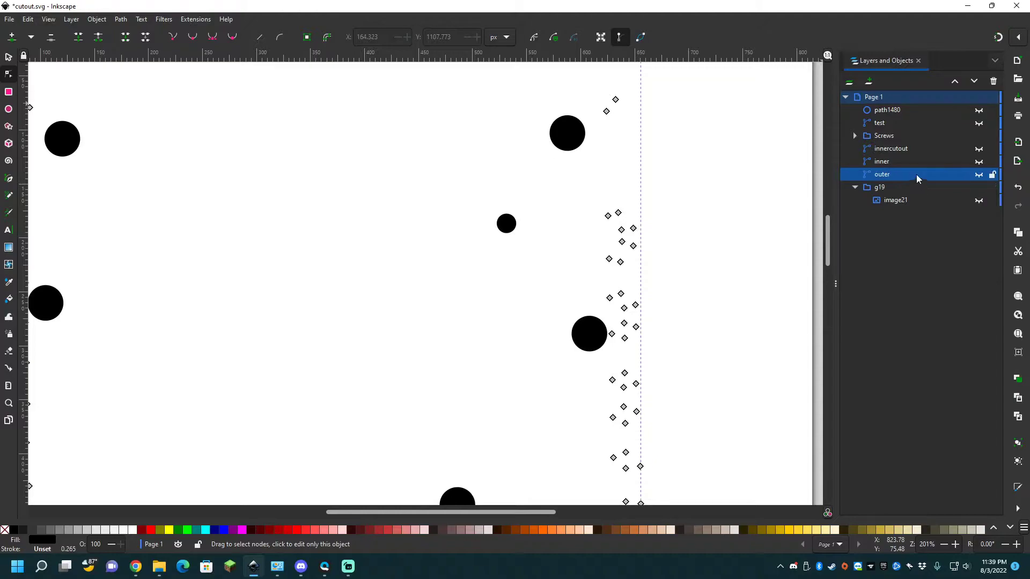
pyautogui.click(978, 137)
pyautogui.click(978, 137)
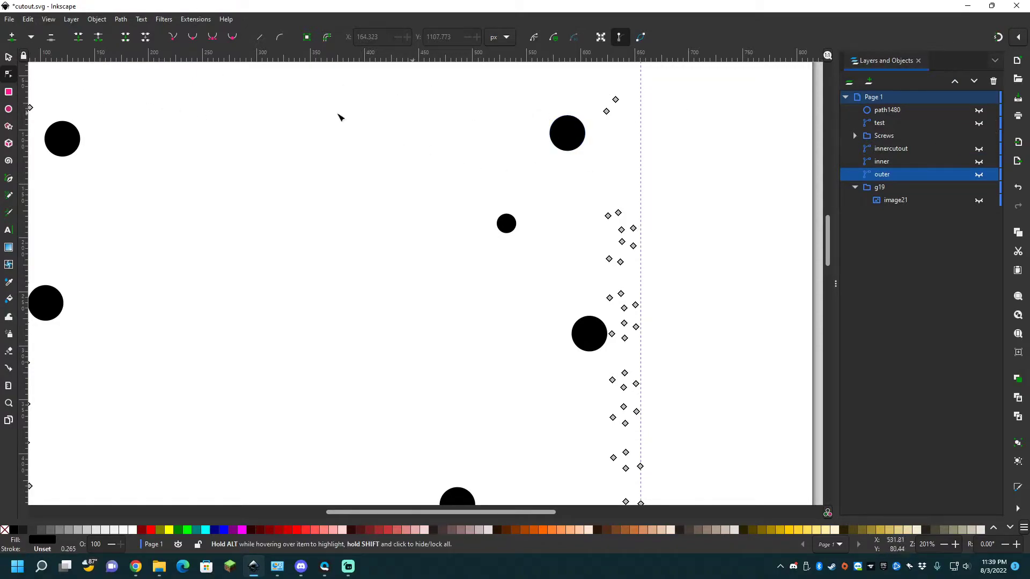
pyautogui.click(10, 20)
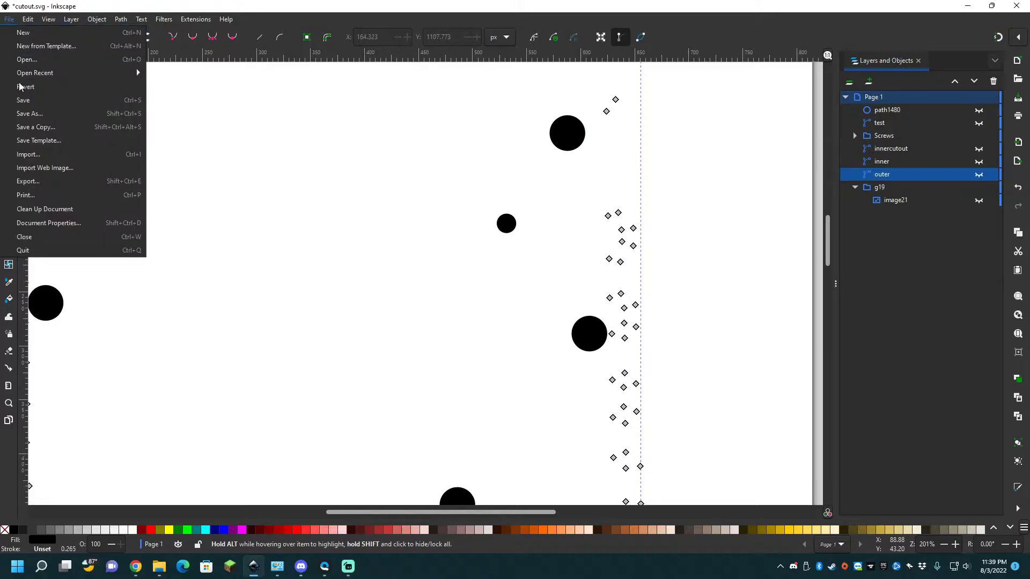
pyautogui.press('Escape')
pyautogui.hotkey('ctrl', 'shift', 's')
pyautogui.write('screws')
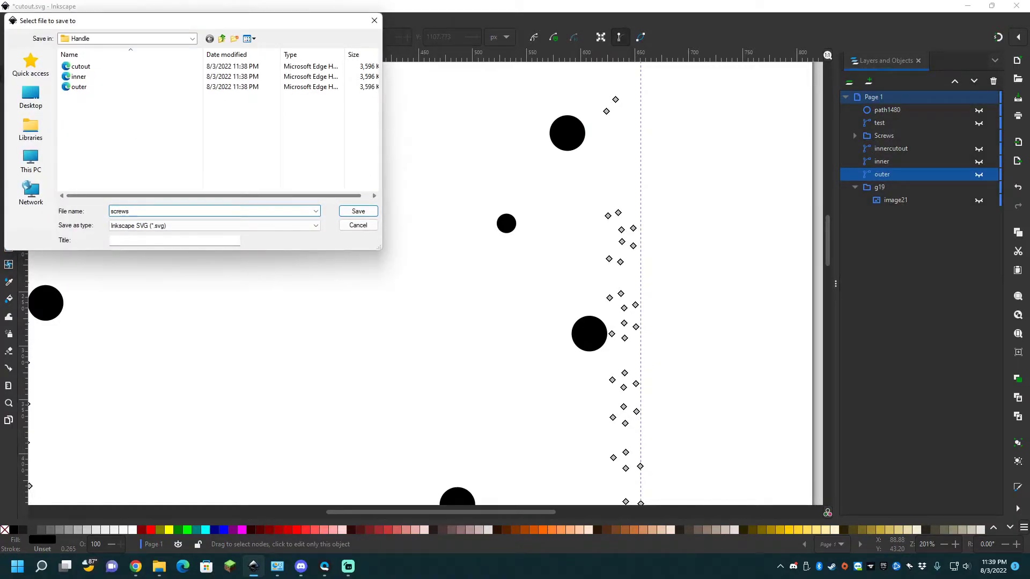
pyautogui.click(348, 213)
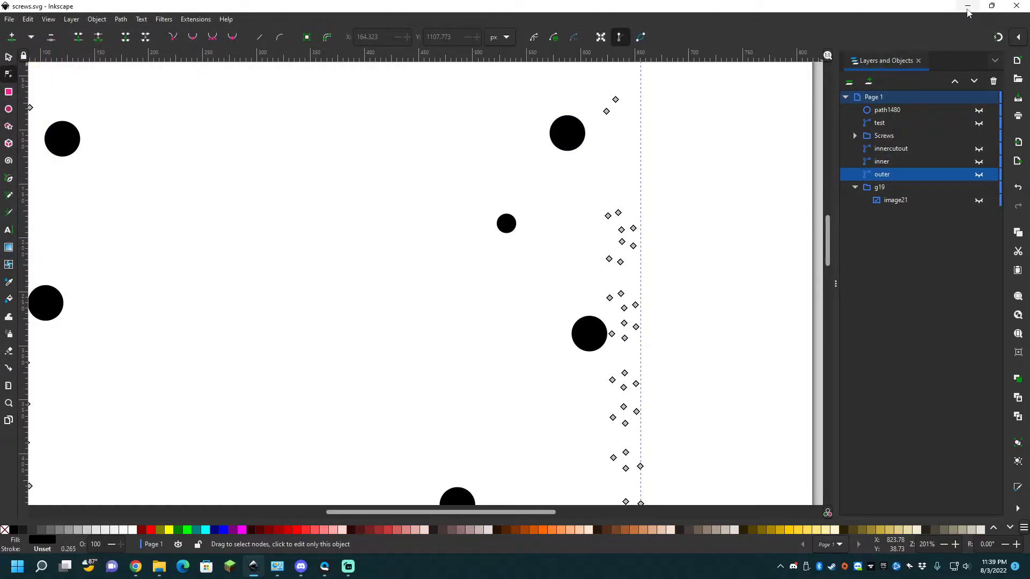
# Switch to the Tinkercad page of the pittsburg 12" saw handle design in the Chrome browser.
pyautogui.click(137, 568)
pyautogui.click(166, 9)
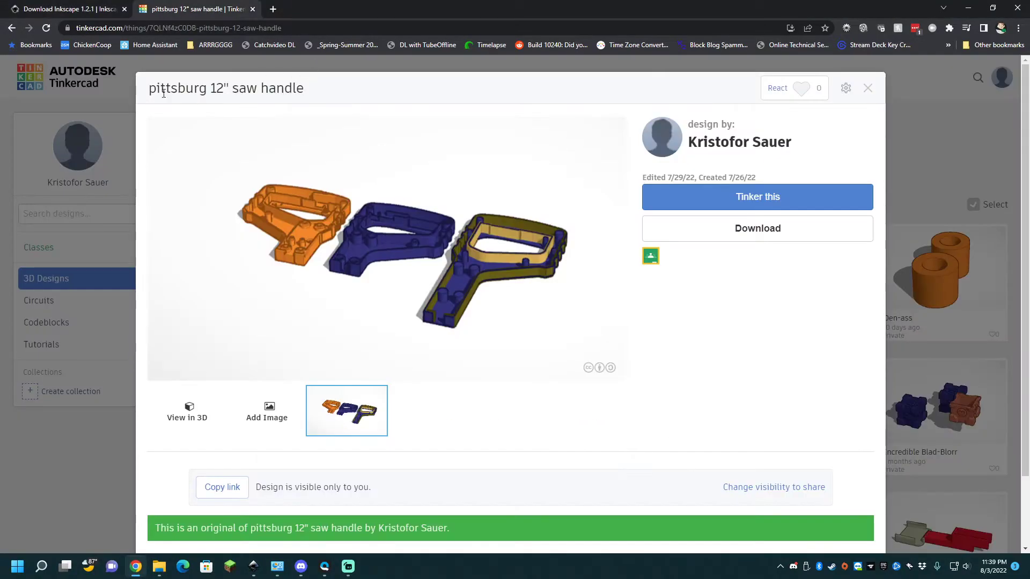
# Return to the Tinkercad dashboard and create a new blank 3D design.
pyautogui.click(82, 105)
pyautogui.click(216, 204)
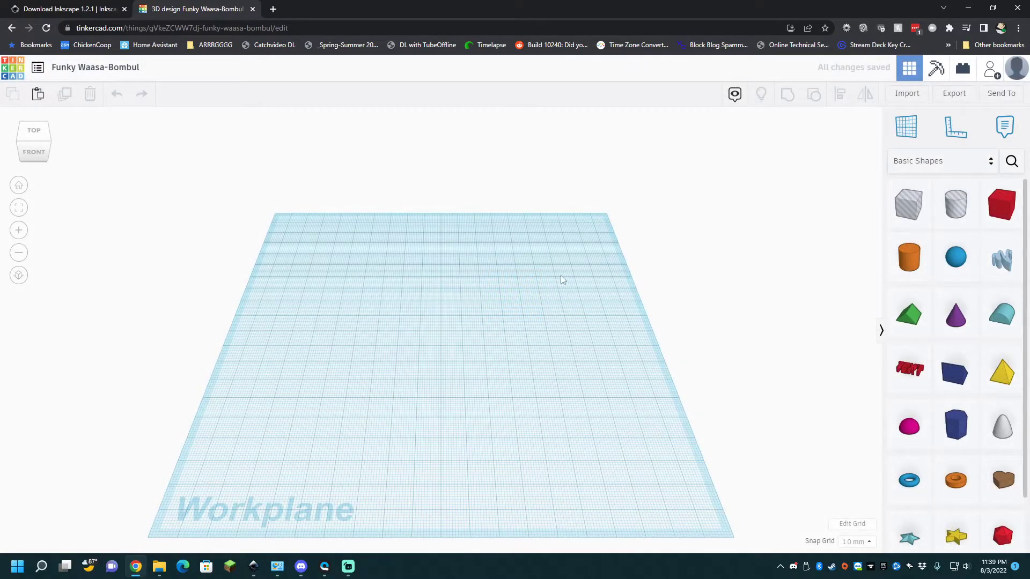
pyautogui.moveTo(562, 280); pyautogui.dragTo(515, 361, button='right')
pyautogui.scroll(-3, 487, 381)
pyautogui.scroll(3, 487, 376)
pyautogui.moveTo(470, 388); pyautogui.dragTo(477, 414, button='right')
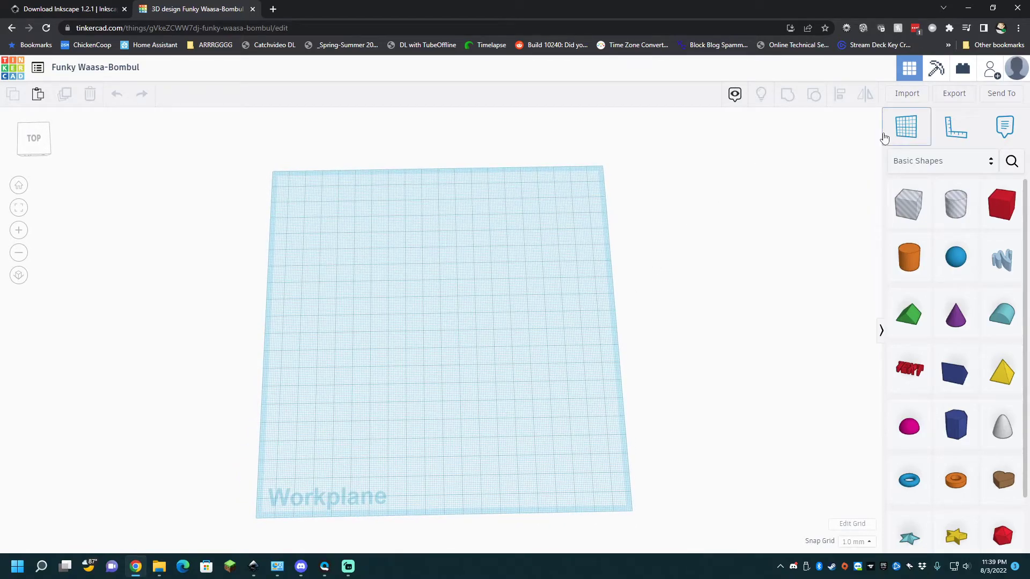
# Choose outer.svg from the Handle folder for import and centre it on its art.
pyautogui.click(914, 97)
pyautogui.click(536, 302)
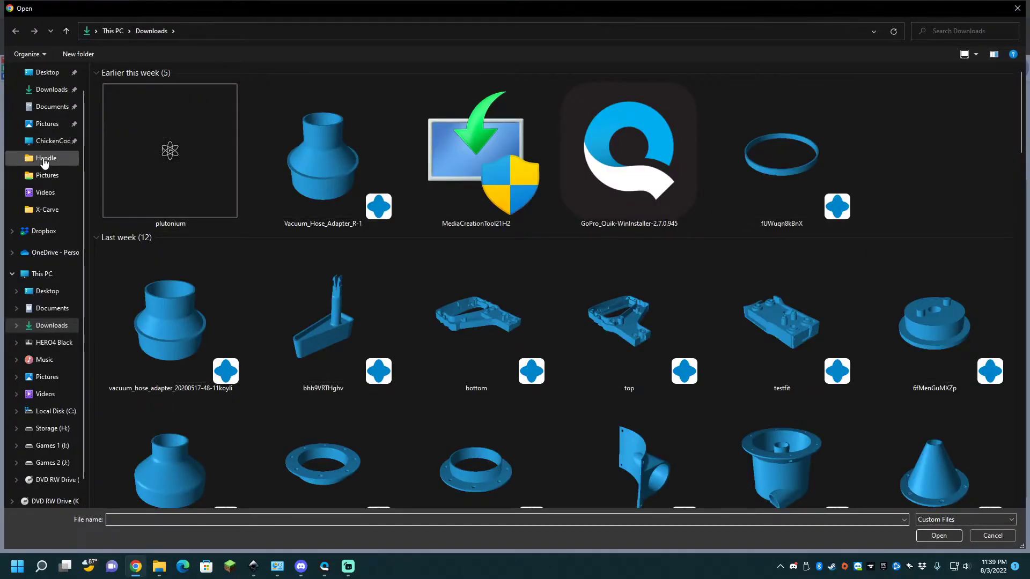
pyautogui.click(44, 161)
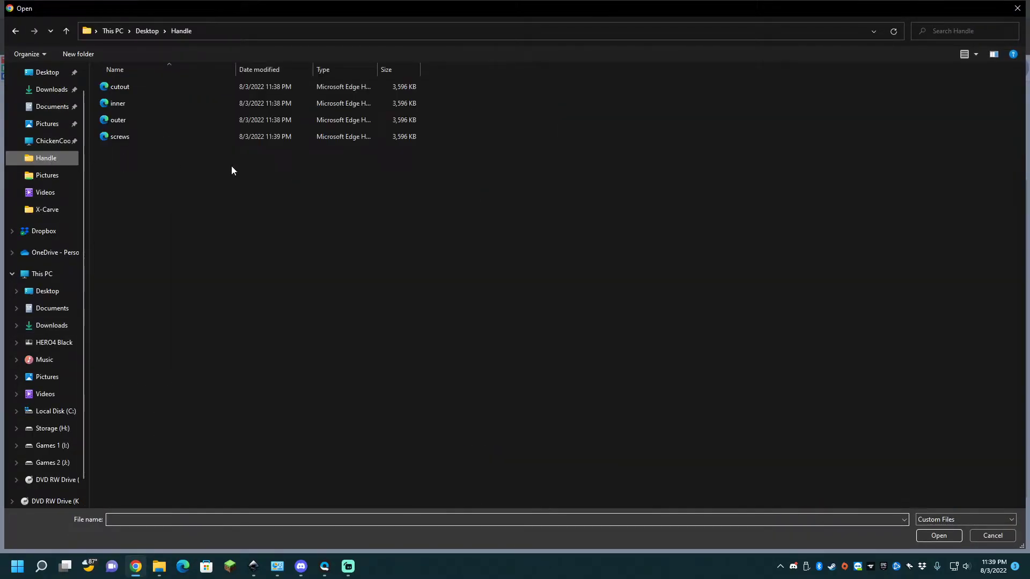
pyautogui.doubleClick(122, 122)
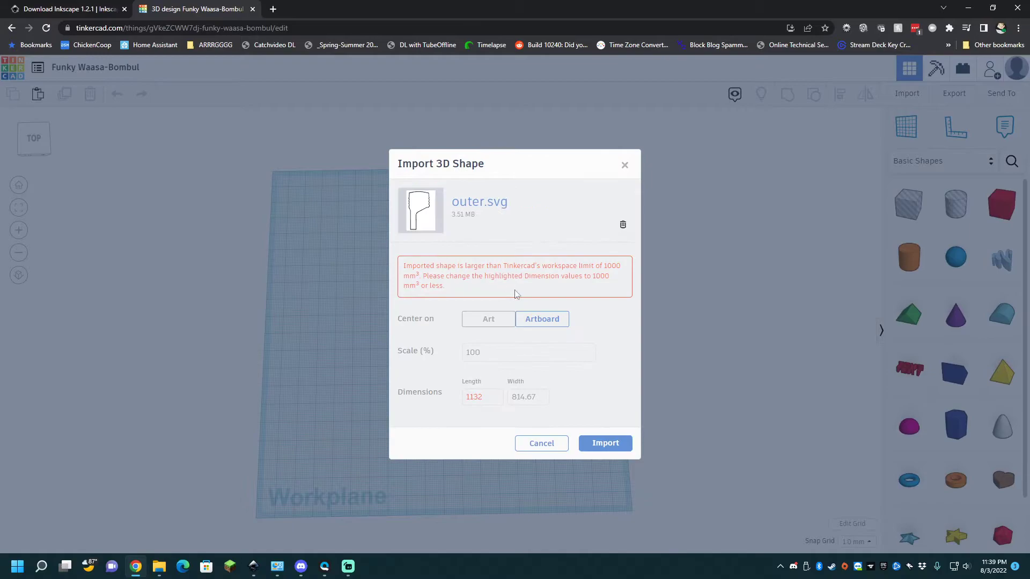
pyautogui.click(487, 320)
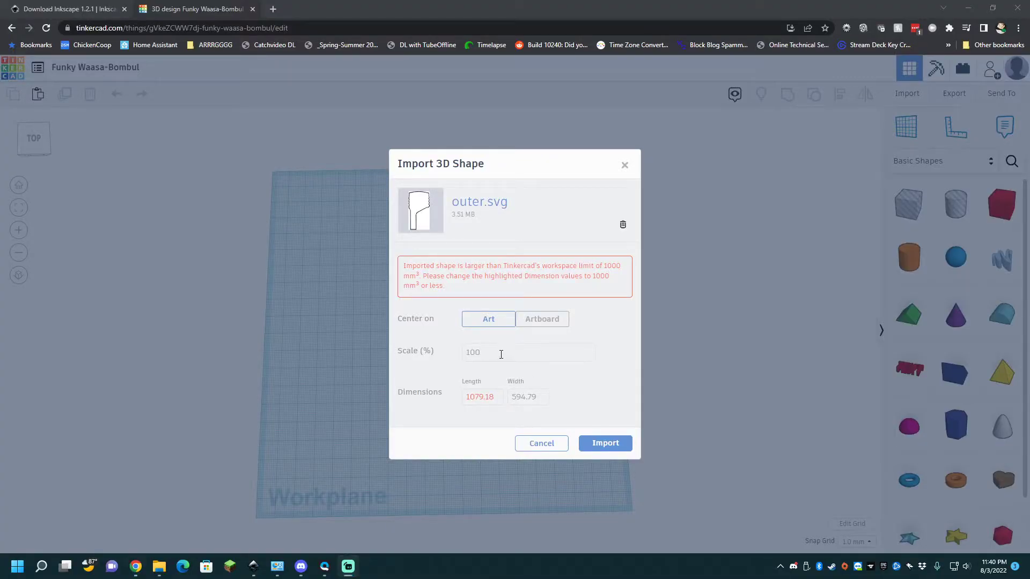
# Try import scales of 26, 26.2 and 26.08 % for the outer shape.
pyautogui.click(500, 354)
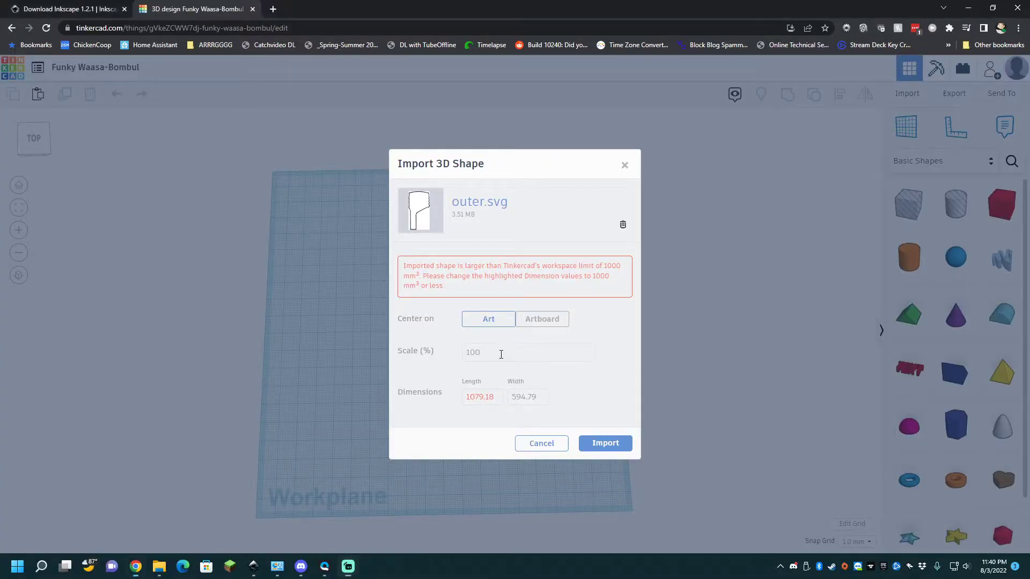
pyautogui.write('26.')
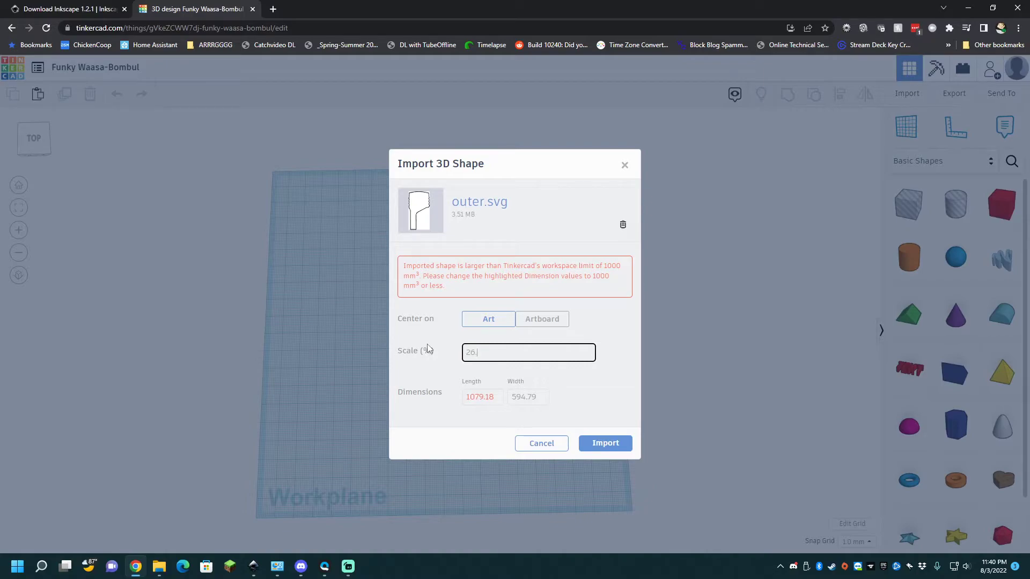
pyautogui.press('Tab')
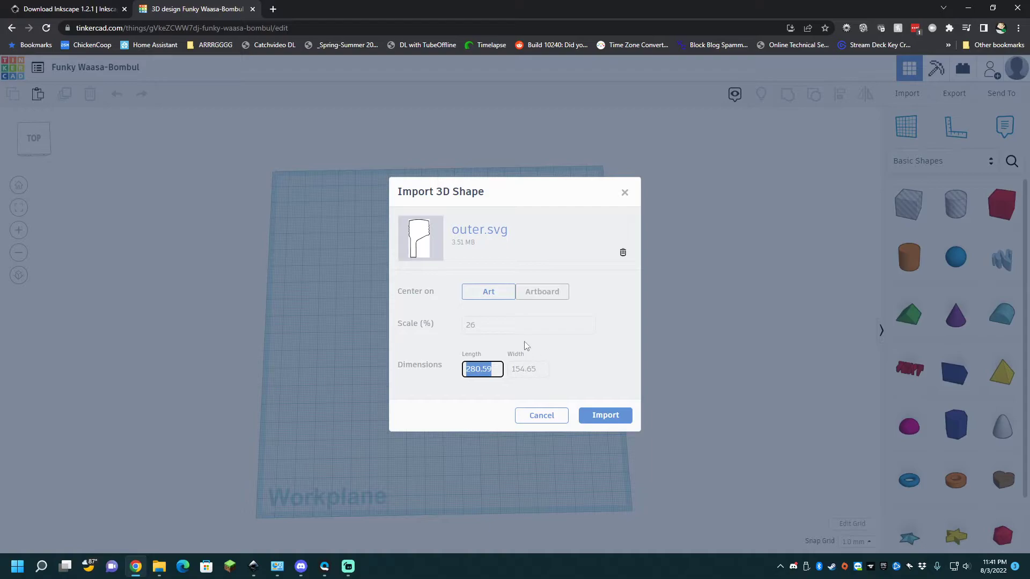
pyautogui.click(420, 324)
pyautogui.press('Right')
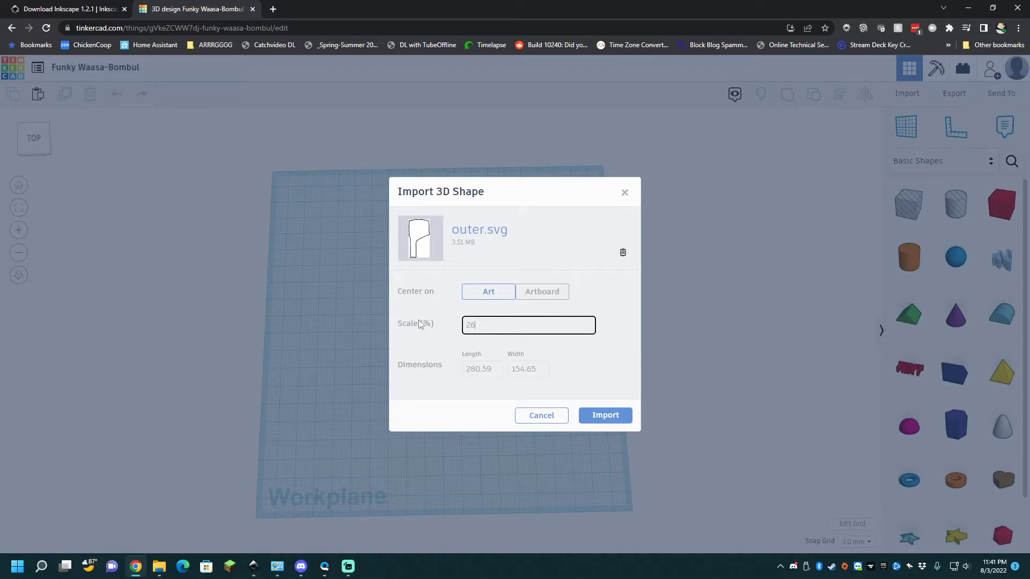
pyautogui.write('.2')
pyautogui.press('Tab')
pyautogui.click(420, 324)
pyautogui.press('Right')
pyautogui.write('08')
pyautogui.press('Tab')
# Set the outer shape's import scale to 26.06 %, copy that value, and import the shape.
pyautogui.click(419, 324)
pyautogui.press('Right')
pyautogui.press('Tab')
pyautogui.click(420, 324)
pyautogui.press('Right')
pyautogui.press('BackSpace')
pyautogui.write('6')
pyautogui.press('Tab')
pyautogui.click(420, 324)
pyautogui.rightClick(485, 330)
pyautogui.click(513, 364)
pyautogui.click(606, 416)
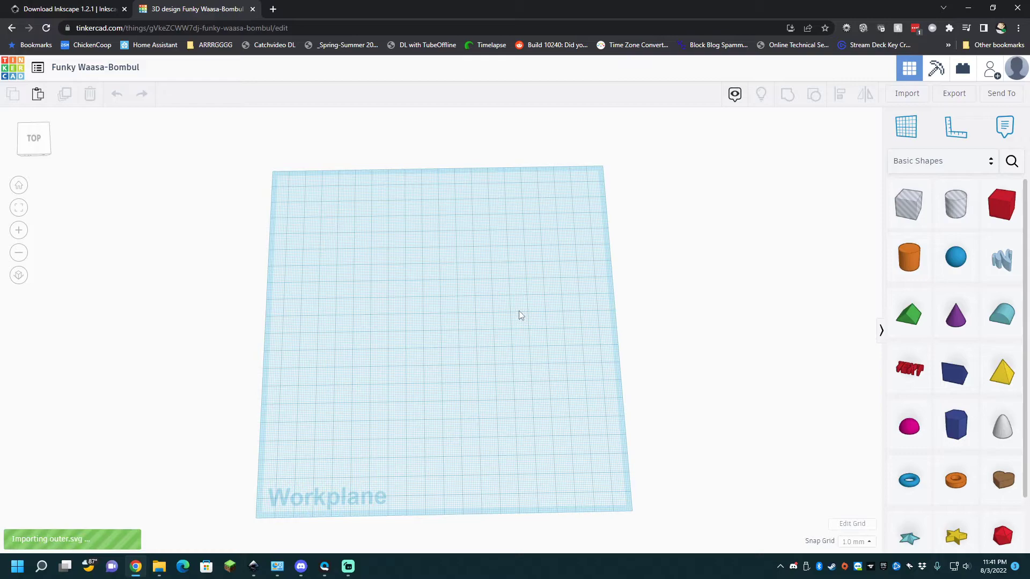
# Import inner.svg from the Handle folder at 26.06 % scale, centred on the artboard.
pyautogui.click(906, 96)
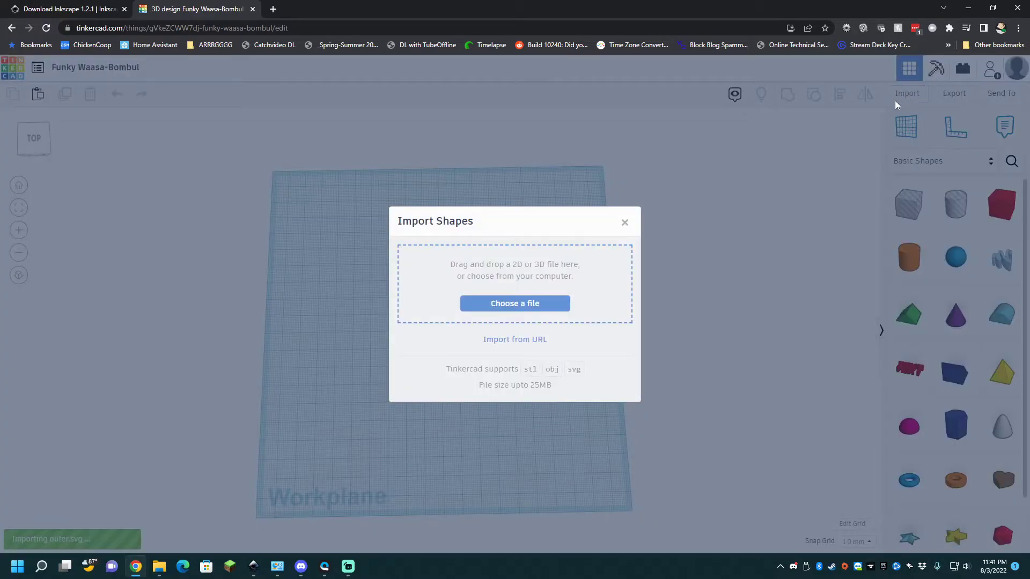
pyautogui.click(544, 298)
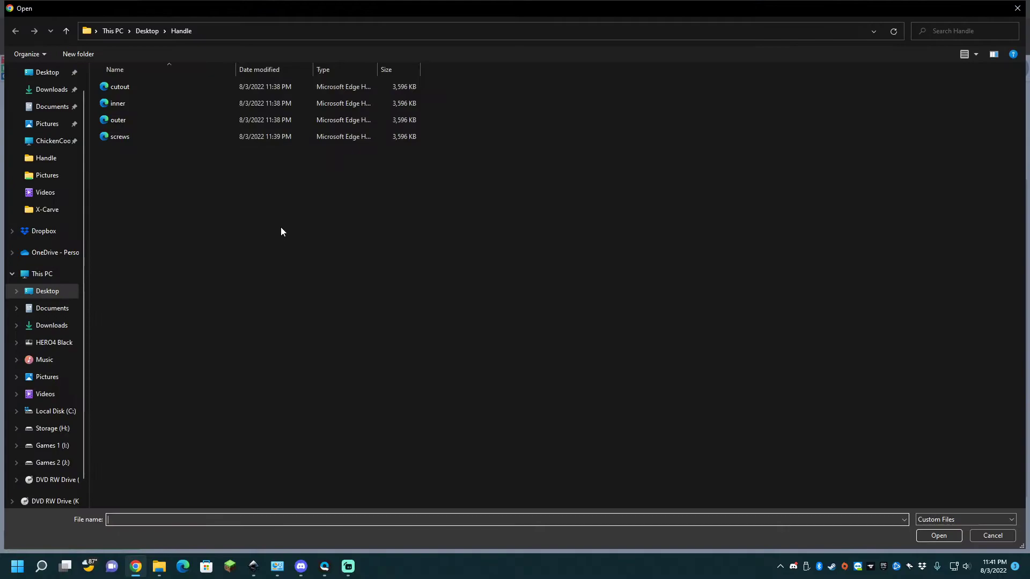
pyautogui.doubleClick(121, 107)
pyautogui.moveTo(492, 353); pyautogui.dragTo(384, 337)
pyautogui.hotkey('ctrl', 'v')
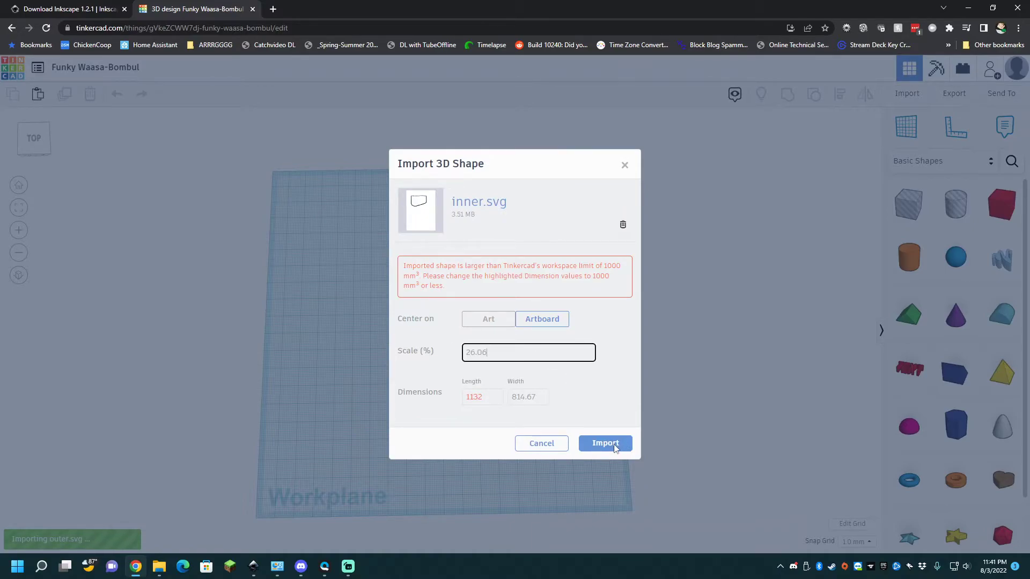
pyautogui.press('Tab')
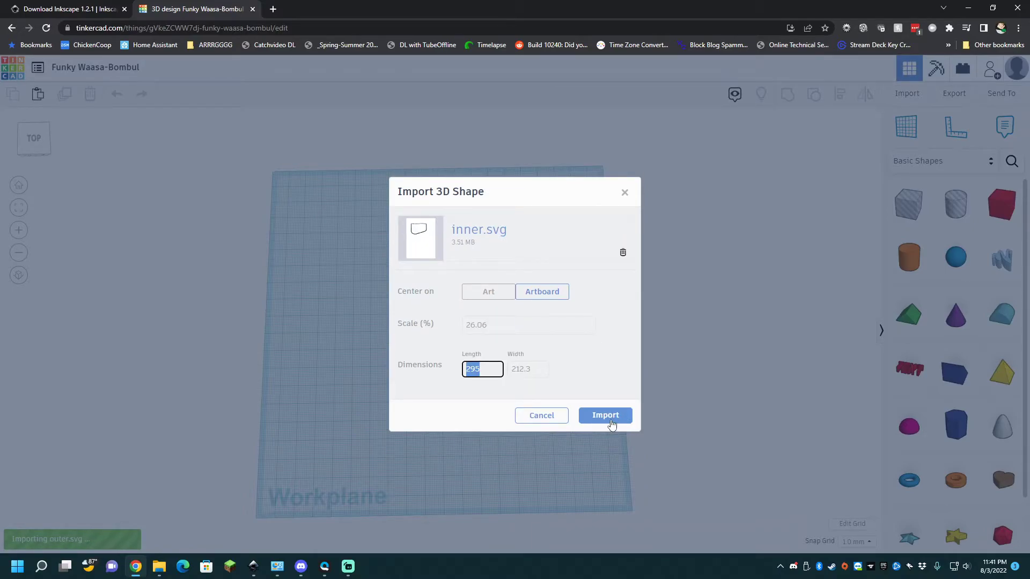
pyautogui.click(612, 419)
# Import screws.svg from the Handle folder at 26.06 % scale, centred on the artboard.
pyautogui.click(907, 93)
pyautogui.click(547, 302)
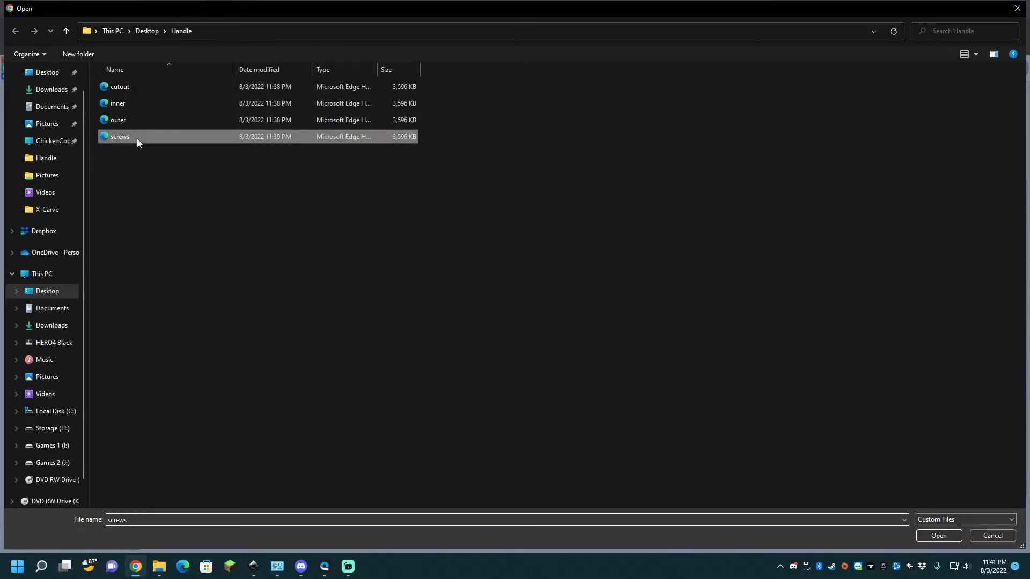
pyautogui.doubleClick(137, 138)
pyautogui.moveTo(516, 351); pyautogui.dragTo(401, 348)
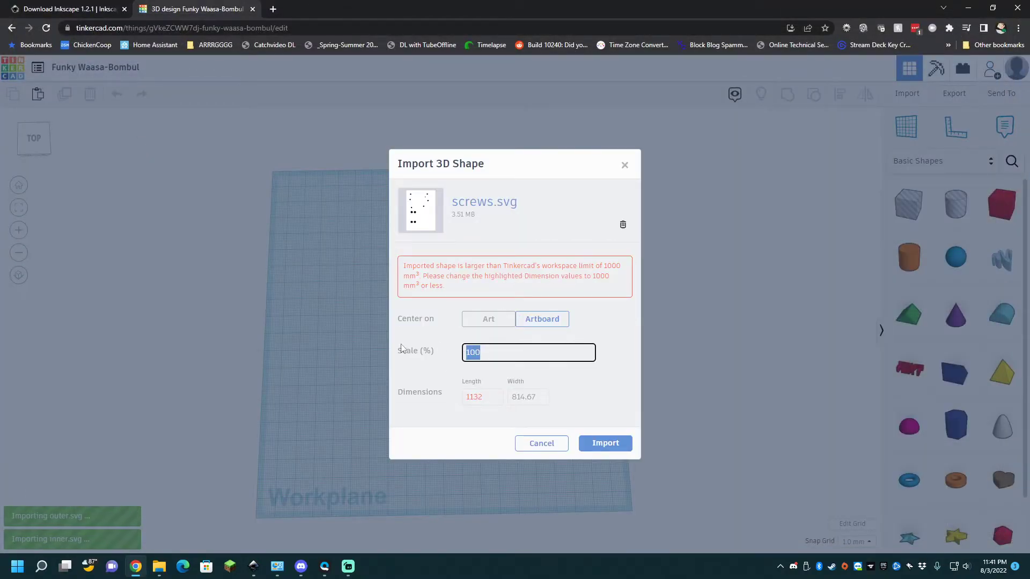
pyautogui.write('26.06')
pyautogui.press('Tab')
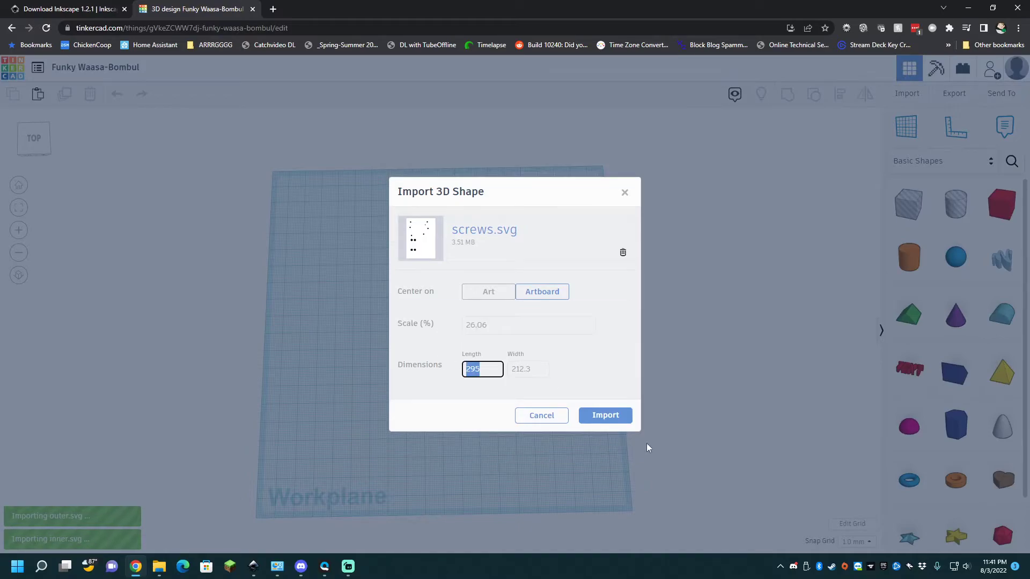
pyautogui.click(610, 418)
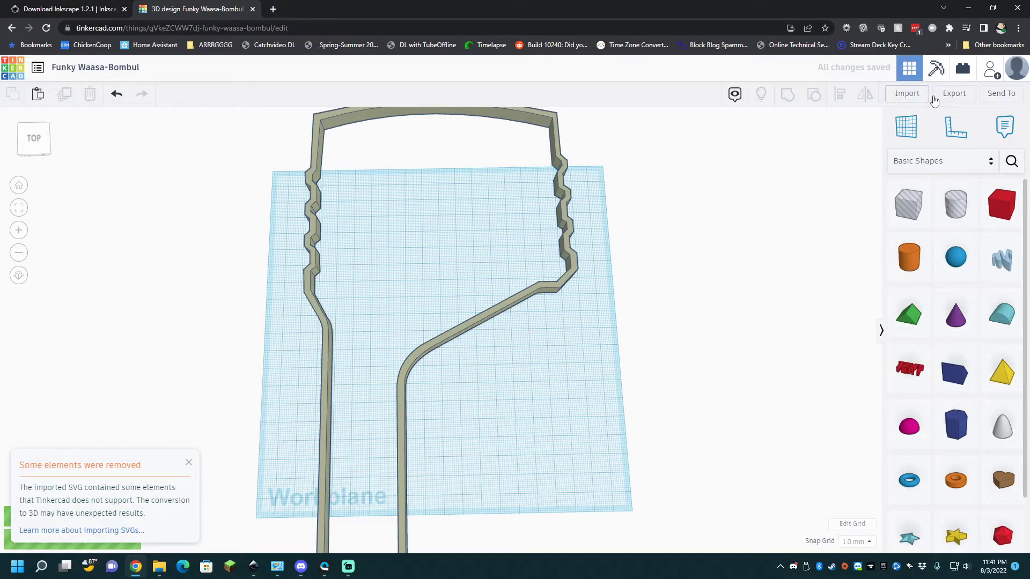
# Import cutout.svg from the Handle folder at 26.06 % scale, centred on the artboard.
pyautogui.click(907, 93)
pyautogui.click(495, 304)
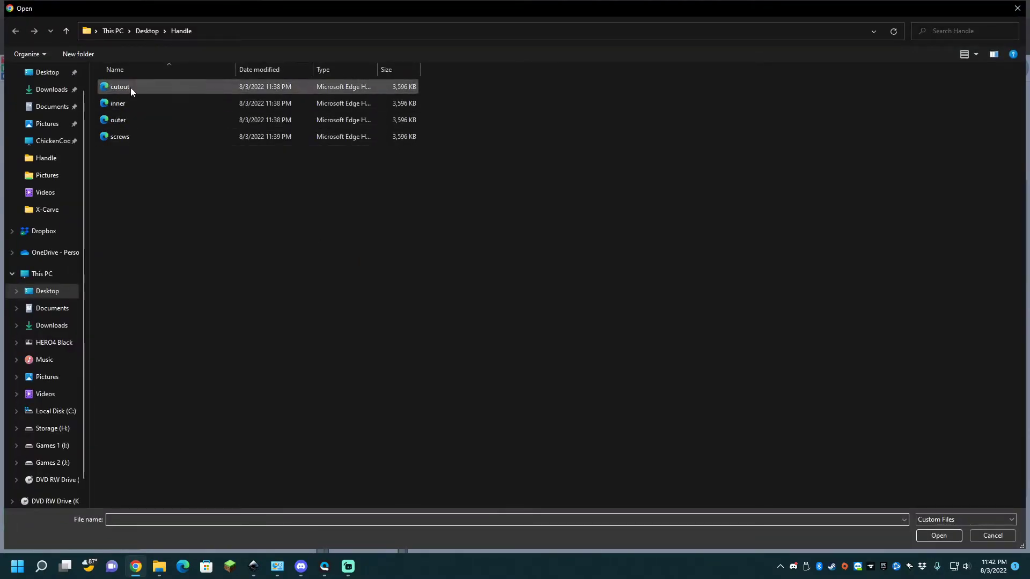
pyautogui.doubleClick(130, 88)
pyautogui.moveTo(494, 351); pyautogui.dragTo(409, 350)
pyautogui.write('26.06')
pyautogui.press('Tab')
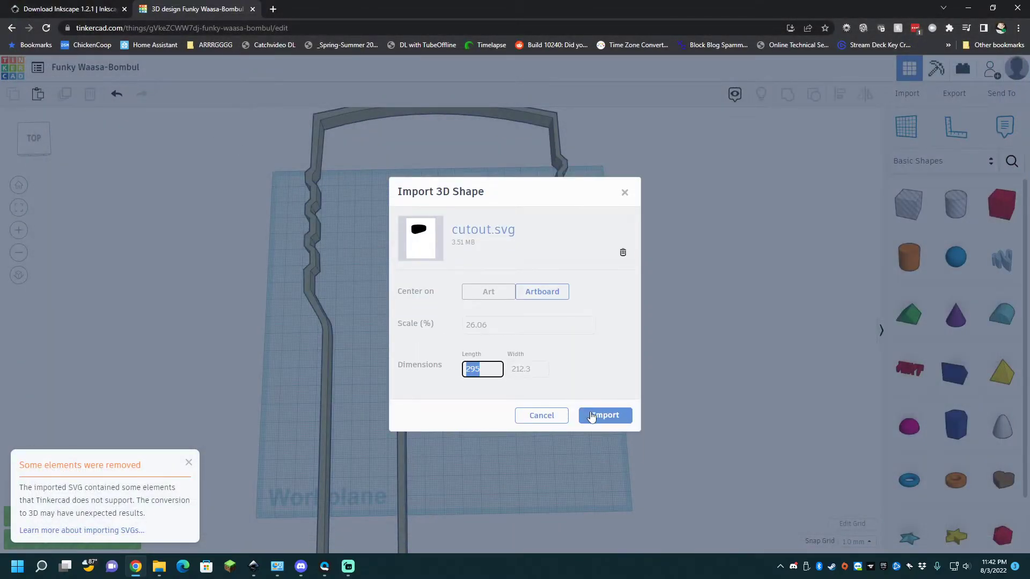
pyautogui.click(592, 417)
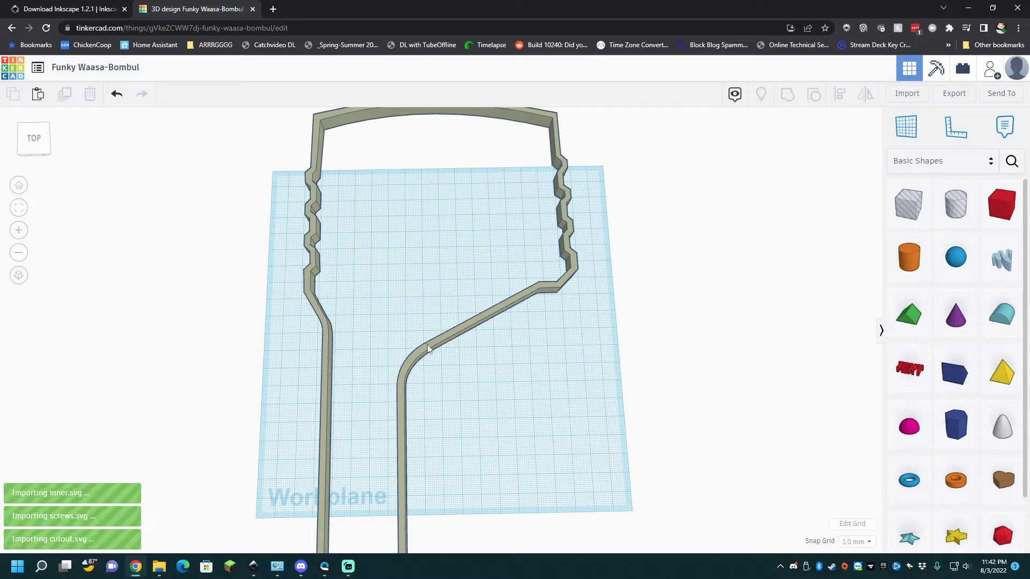
# Move the inner wall shape into the wide upper part of the outer wall and rotate it flat by -180°.
pyautogui.click(413, 329)
pyautogui.moveTo(414, 329); pyautogui.dragTo(479, 173)
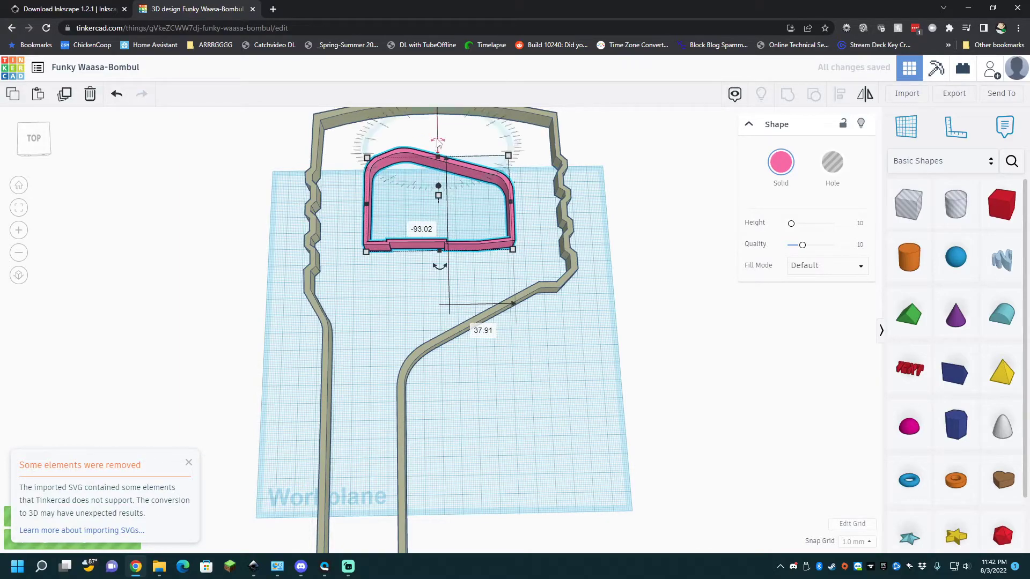
pyautogui.moveTo(440, 267); pyautogui.dragTo(438, 58)
pyautogui.scroll(2, 643, 144)
pyautogui.scroll(-1, 643, 144)
pyautogui.scroll(-3, 643, 144)
pyautogui.click(442, 169)
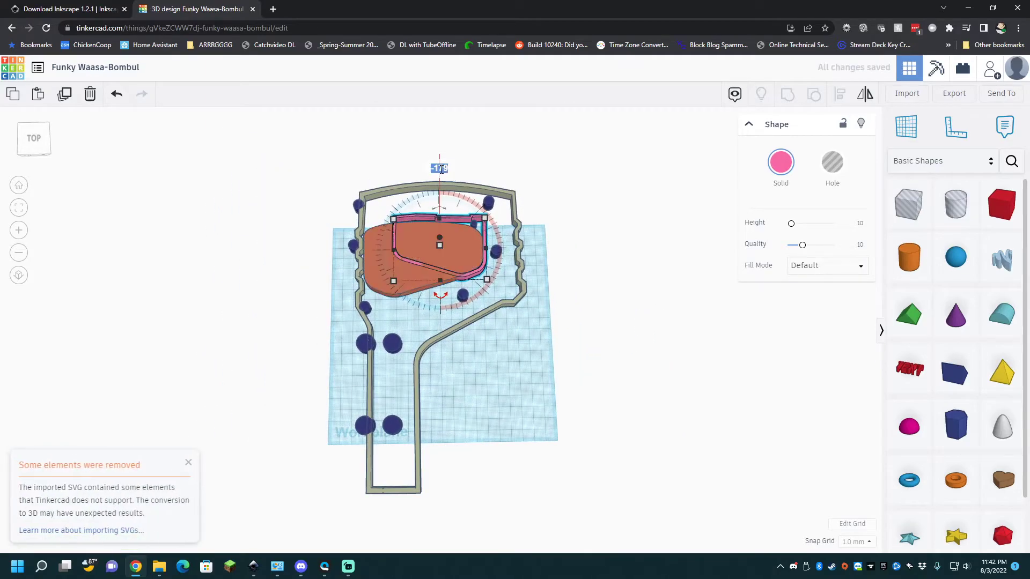
pyautogui.press('BackSpace')
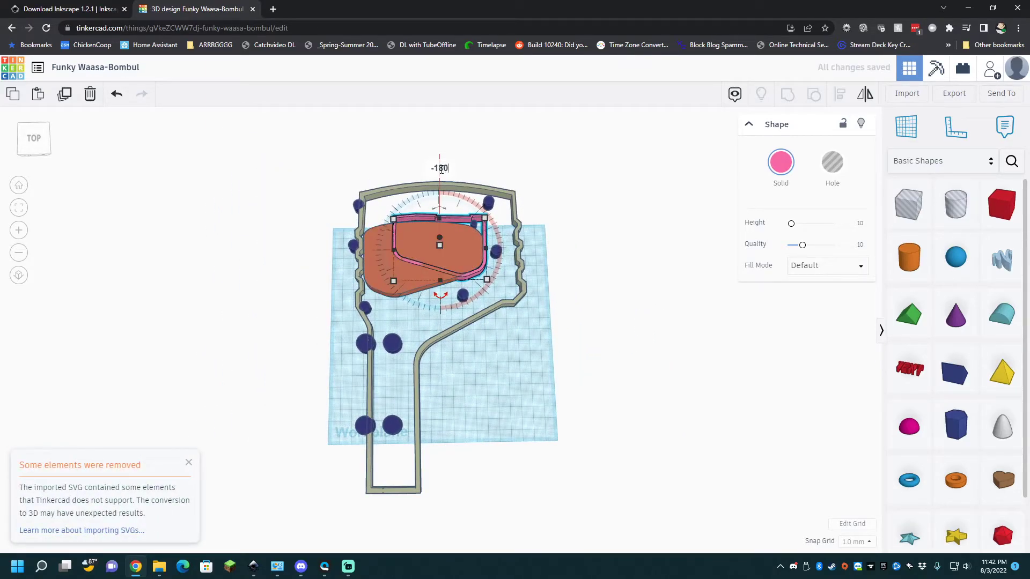
pyautogui.press('Return')
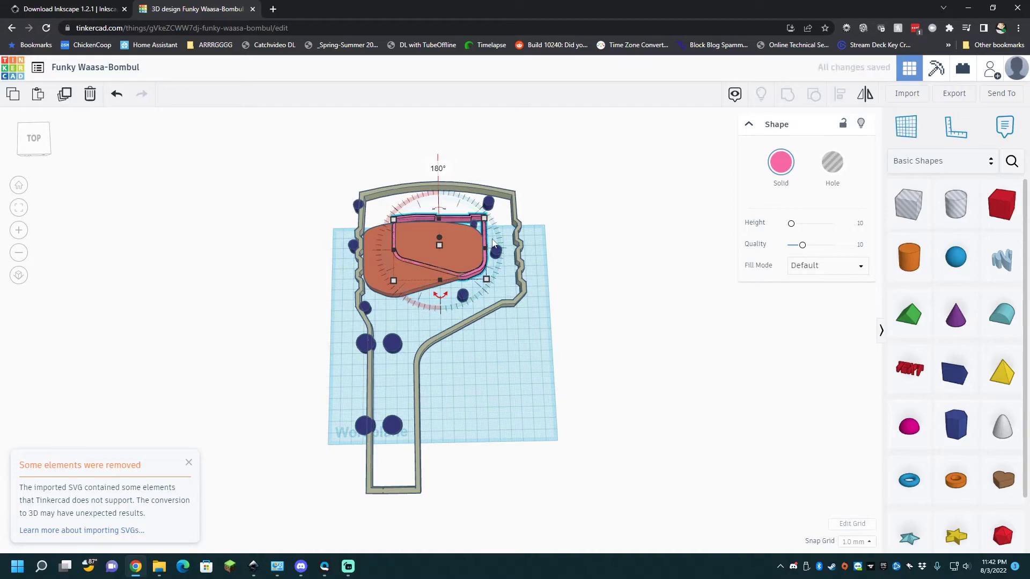
# Move the solid cutout shape off the workplane to the open area left of the outer wall.
pyautogui.click(416, 279)
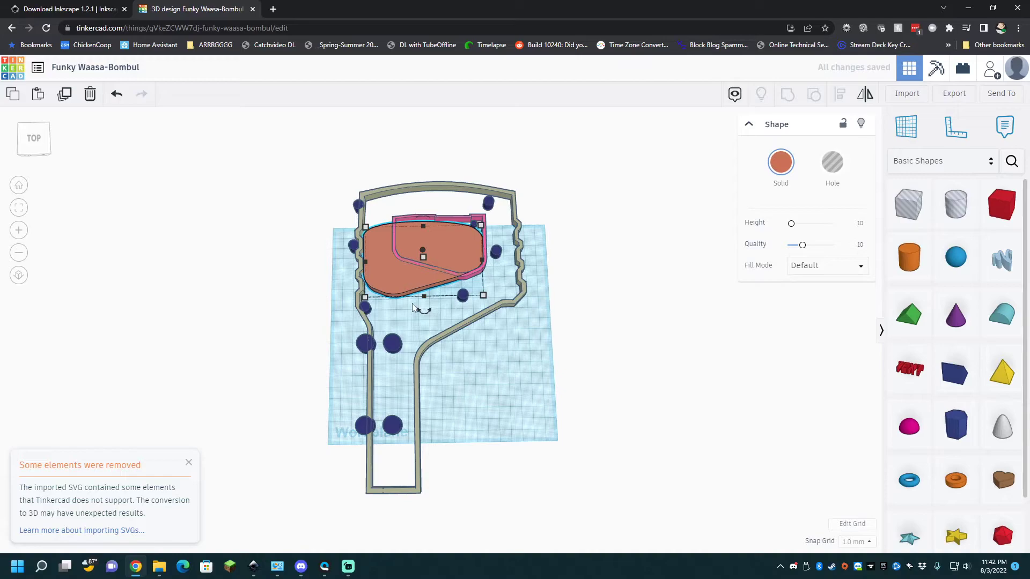
pyautogui.moveTo(401, 287); pyautogui.dragTo(229, 336)
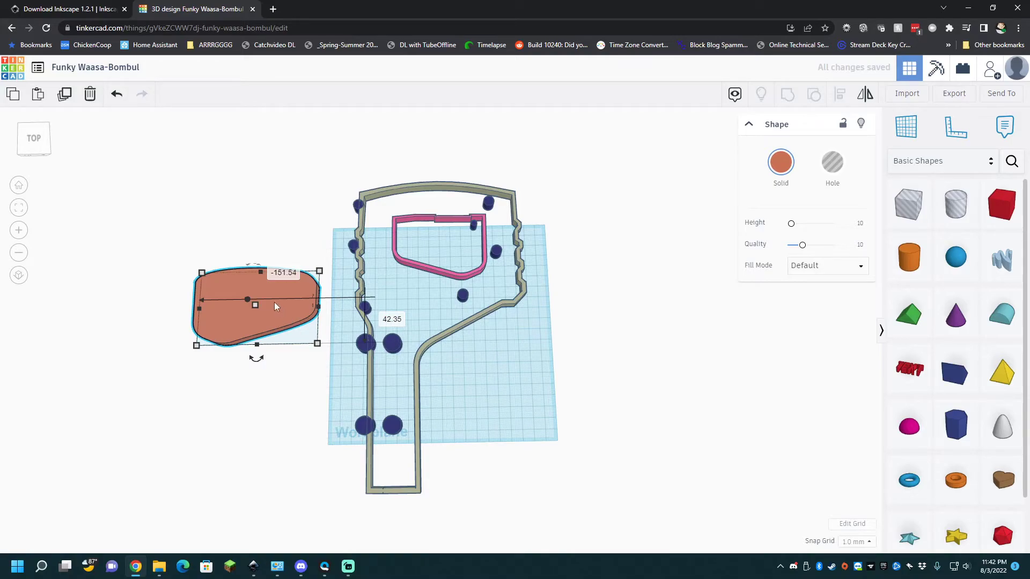
pyautogui.moveTo(254, 357)
pyautogui.moveTo(256, 361)
pyautogui.mouseDown()
pyautogui.moveTo(253, 418)
pyautogui.moveTo(258, 378)
pyautogui.mouseUp()
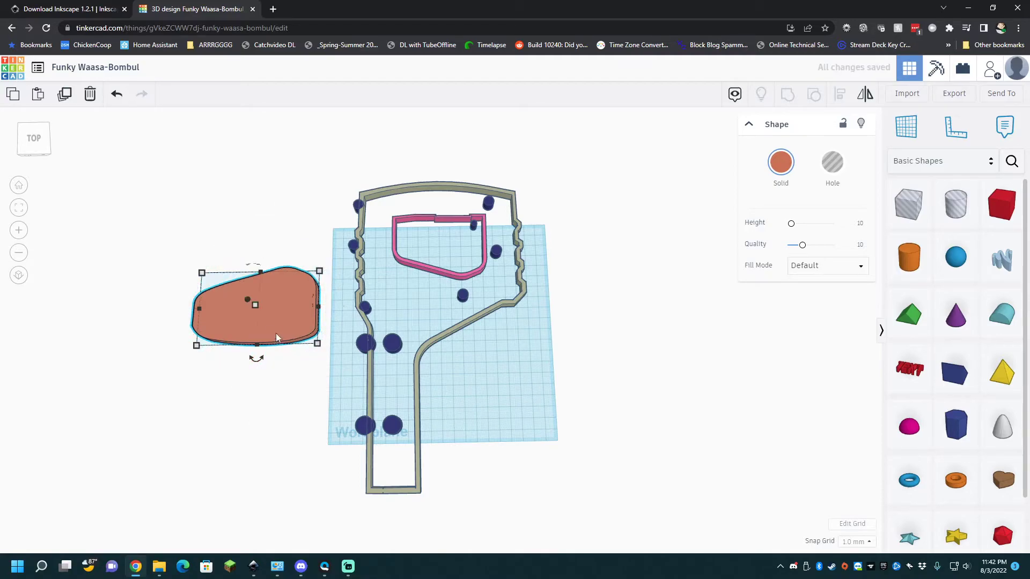
pyautogui.hotkey('ctrl', 'z')
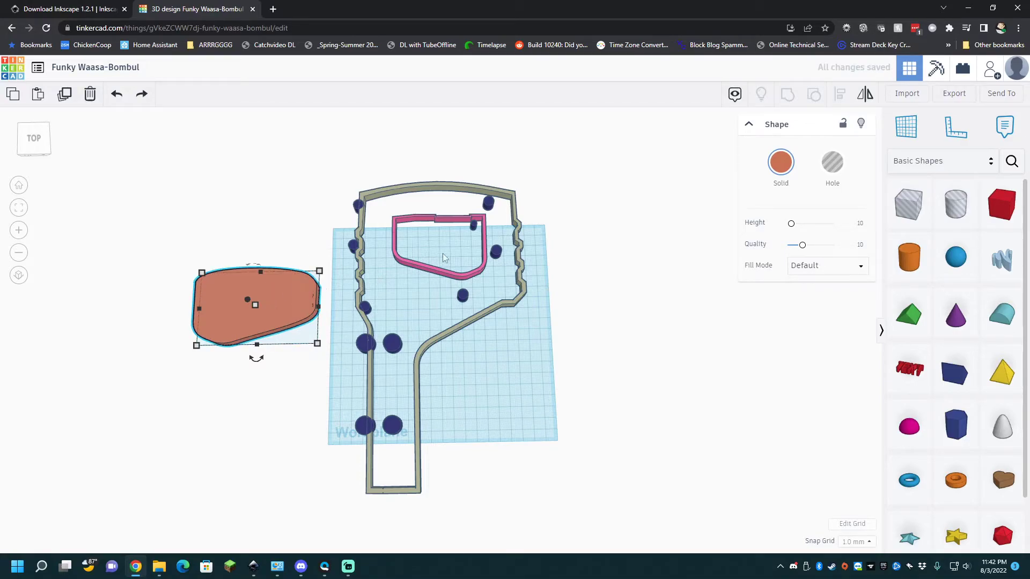
# Flip the cutout shape over about its front-to-back axis so its outline is mirrored left to right.
pyautogui.click(441, 271)
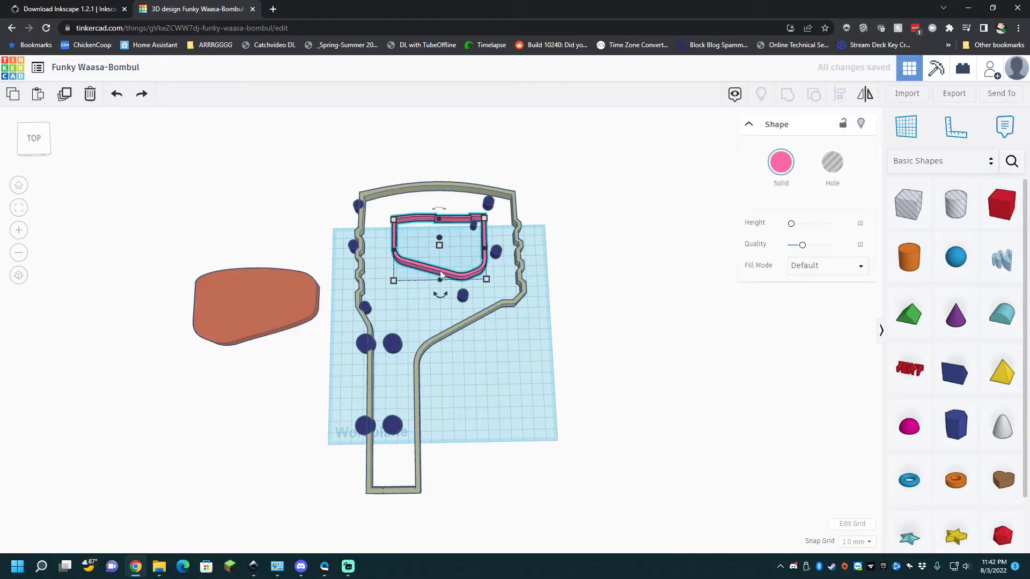
pyautogui.click(304, 310)
pyautogui.moveTo(292, 354); pyautogui.dragTo(329, 318, button='right')
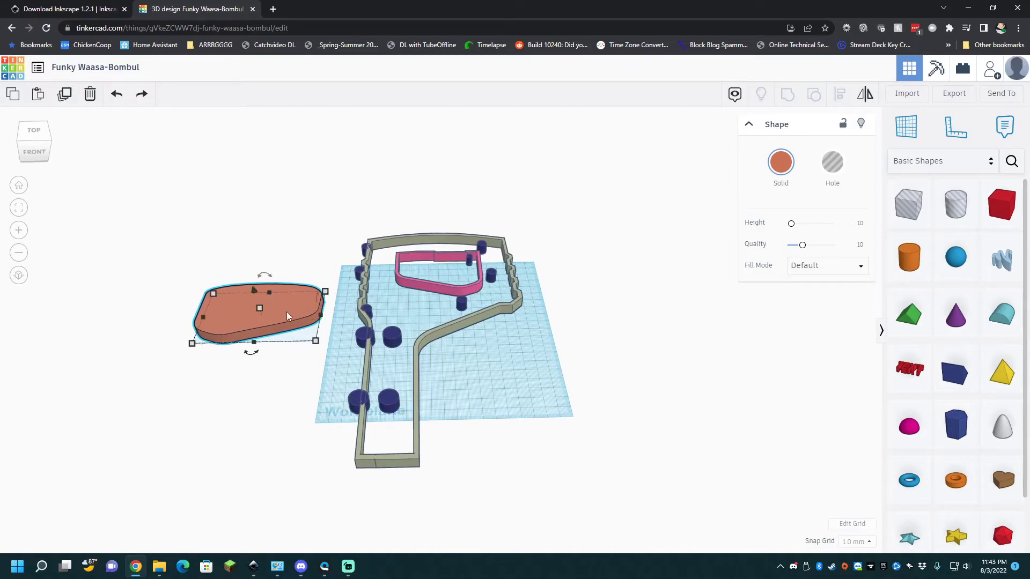
pyautogui.moveTo(261, 279); pyautogui.dragTo(285, 352)
pyautogui.click(340, 252)
pyautogui.moveTo(340, 252); pyautogui.dragTo(372, 349, button='right')
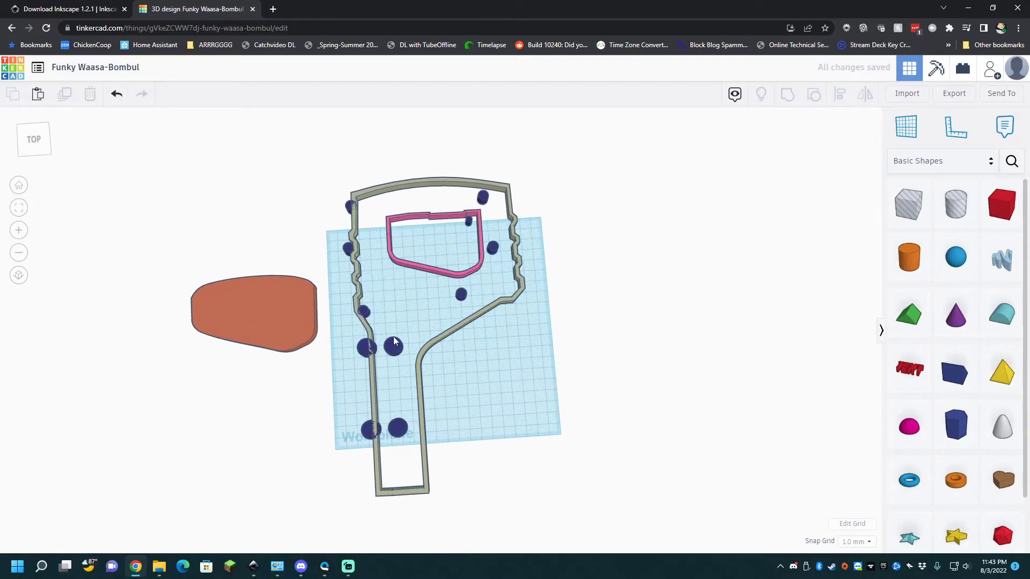
# Duplicate the outer wall shape and move the copy about 104 mm sideways, clear of the original.
pyautogui.click(484, 318)
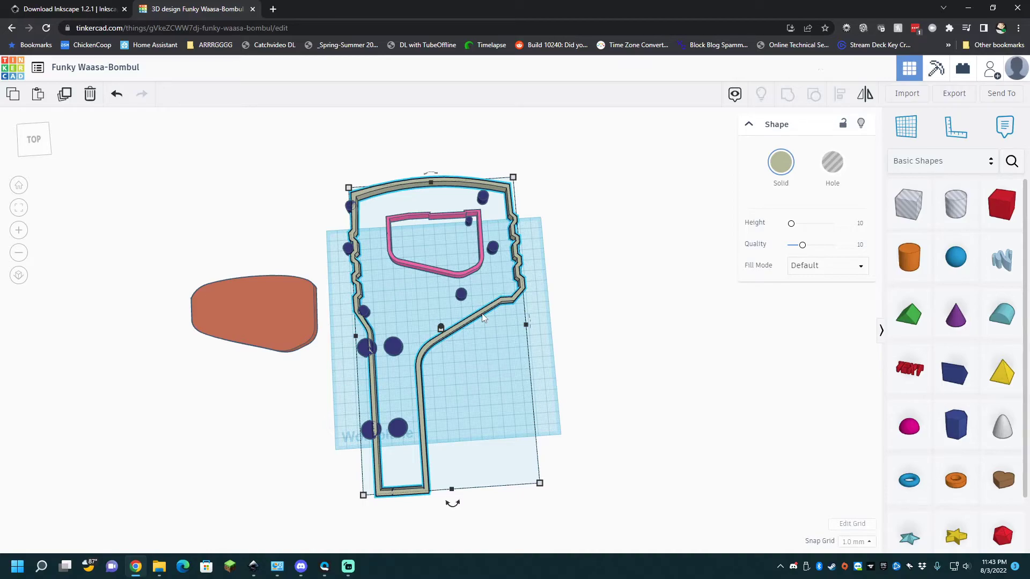
pyautogui.hotkey('ctrl', 'v')
pyautogui.moveTo(547, 325); pyautogui.dragTo(661, 316)
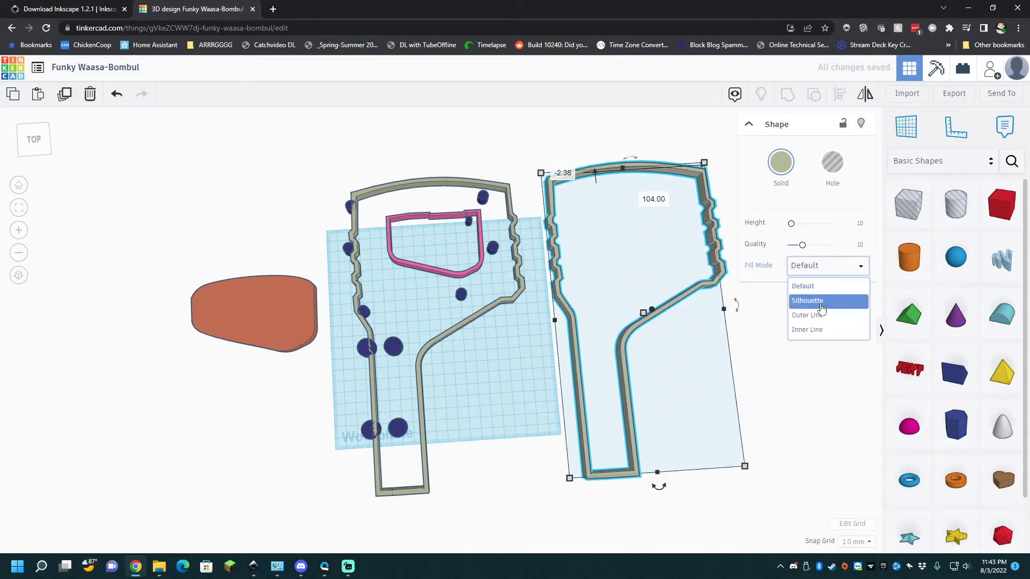
# Fill the copied outer wall shape into a solid handle plate with the Silhouette fill mode.
pyautogui.click(821, 301)
pyautogui.moveTo(770, 308); pyautogui.dragTo(775, 236, button='right')
pyautogui.click(619, 296)
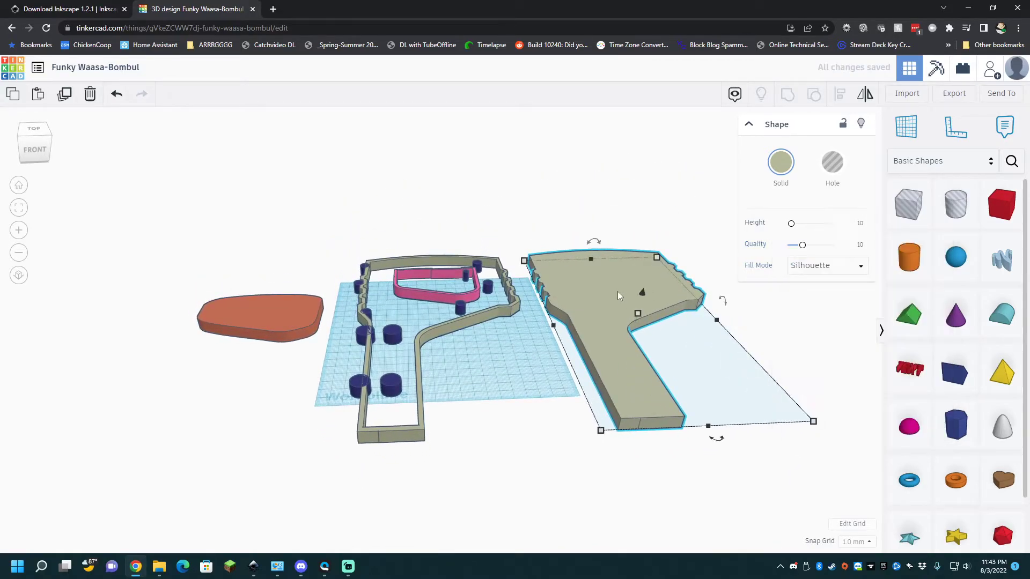
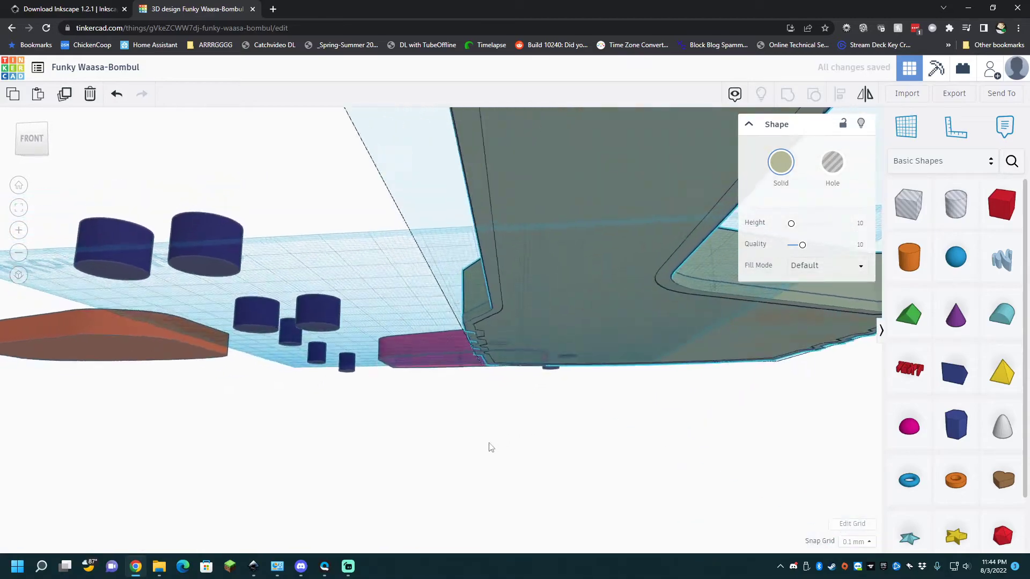
# Flip the pink inner wall over by -180° about its front-to-back axis and move it into the wide part of the handle tray.
pyautogui.scroll(-3, 484, 463)
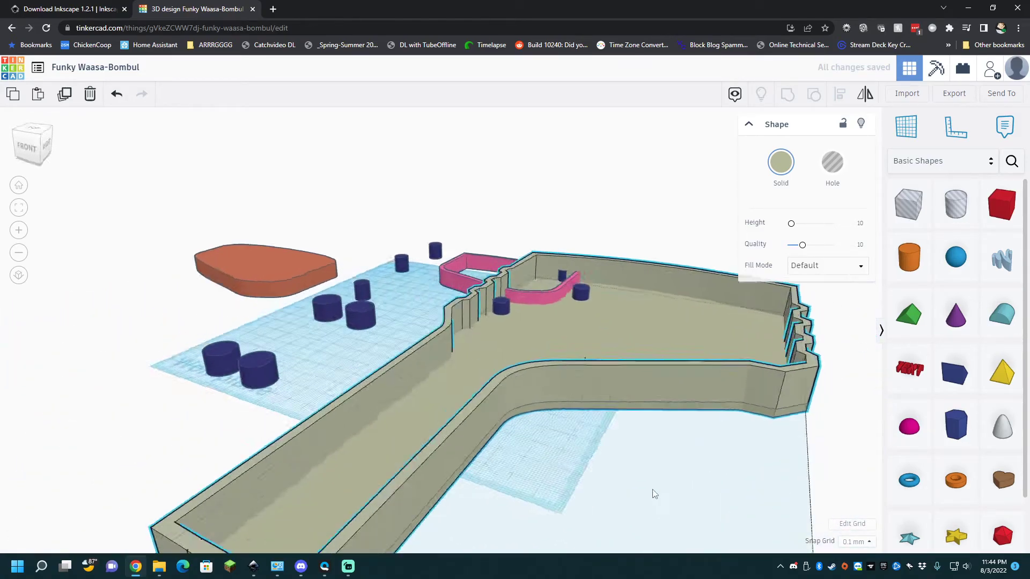
pyautogui.click(429, 228)
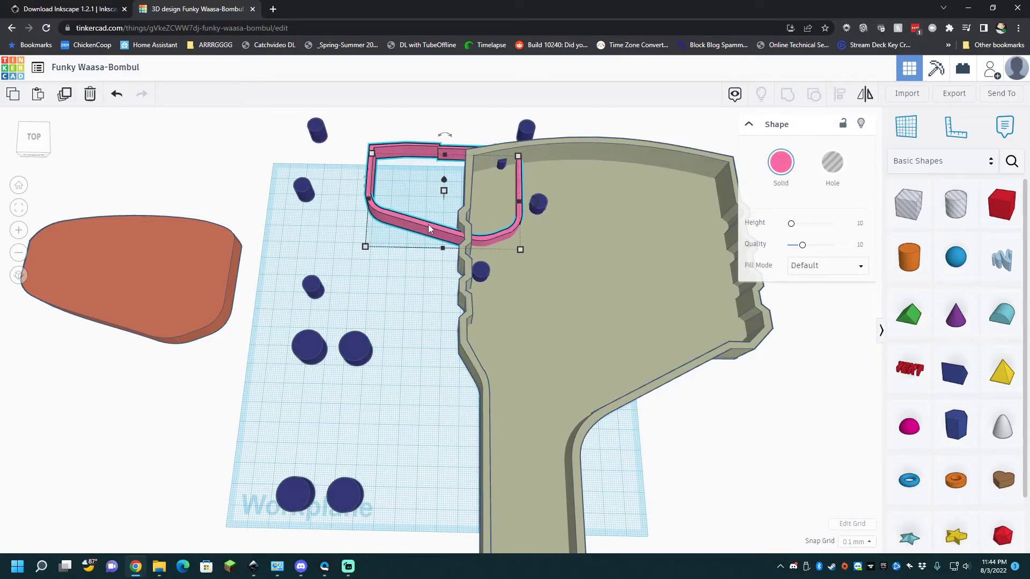
pyautogui.moveTo(429, 224); pyautogui.dragTo(397, 287)
pyautogui.moveTo(412, 256); pyautogui.dragTo(417, 199, button='right')
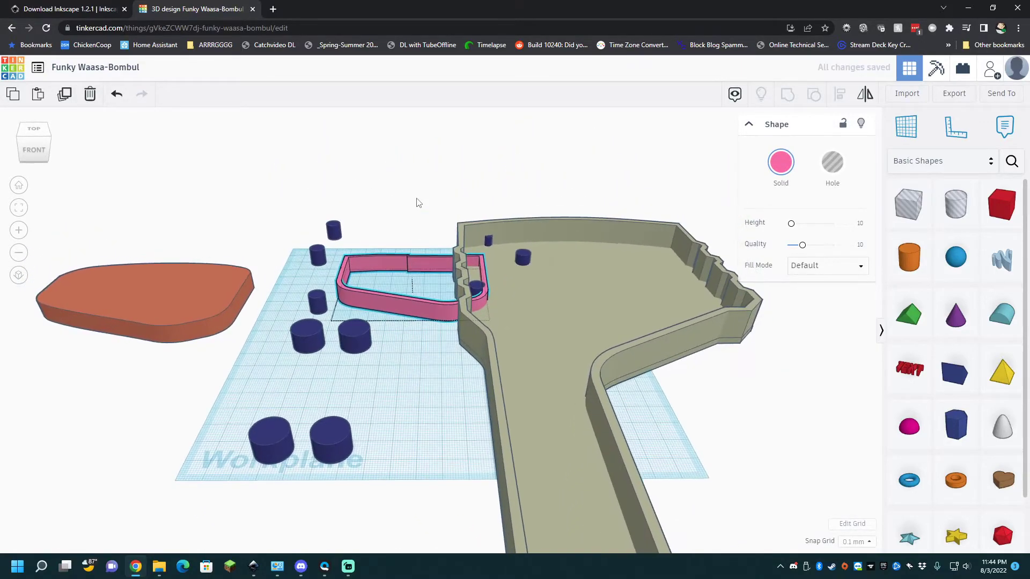
pyautogui.moveTo(418, 241)
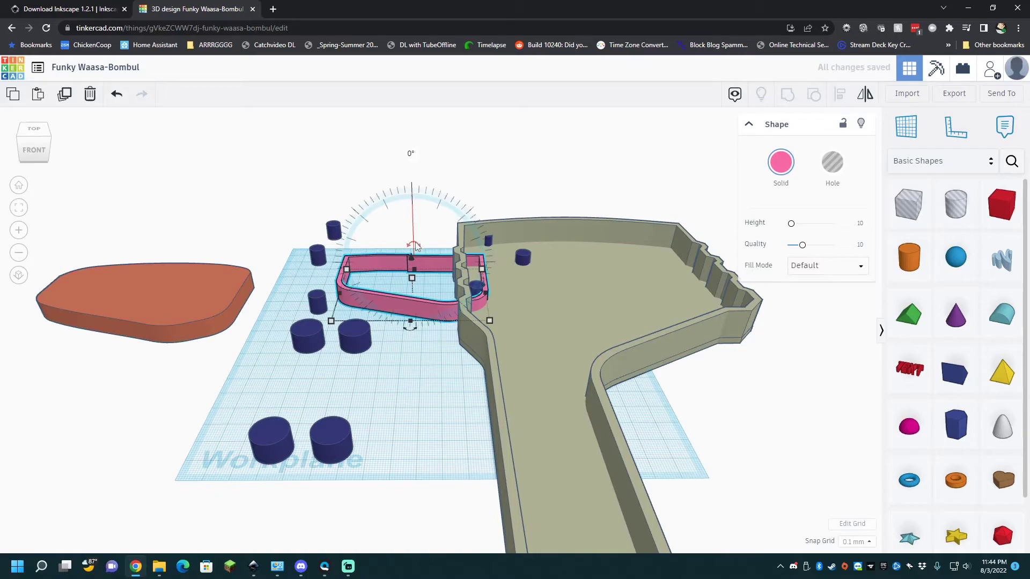
pyautogui.moveTo(416, 246); pyautogui.dragTo(415, 354)
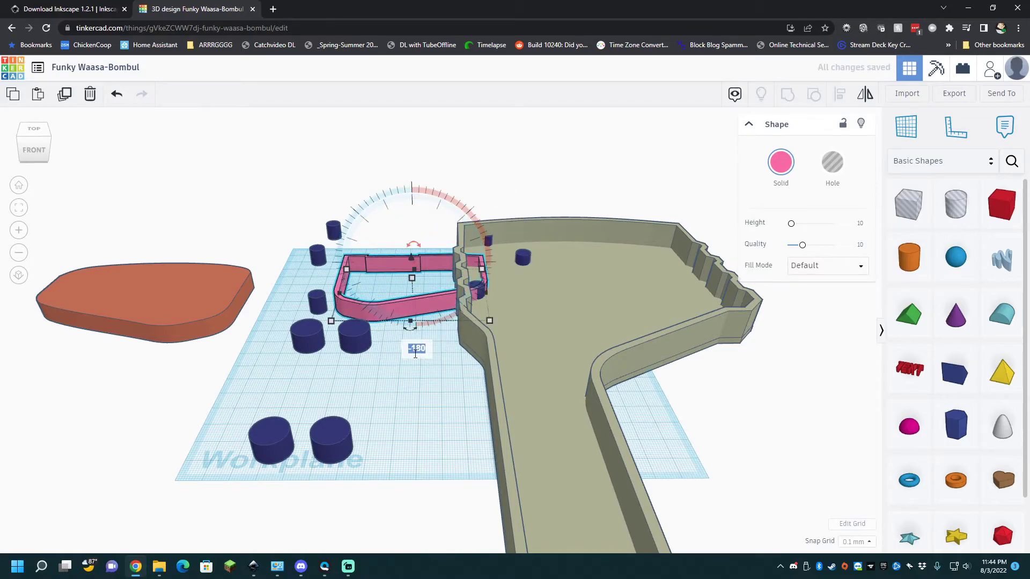
pyautogui.moveTo(406, 301); pyautogui.dragTo(598, 311)
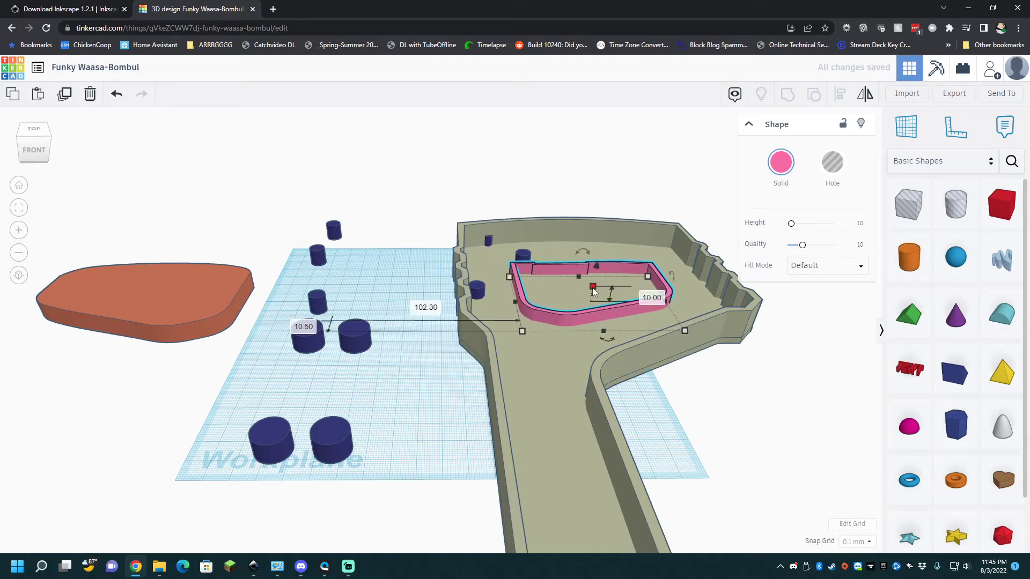
# Set the pink inner wall's height to 19 mm.
pyautogui.click(612, 299)
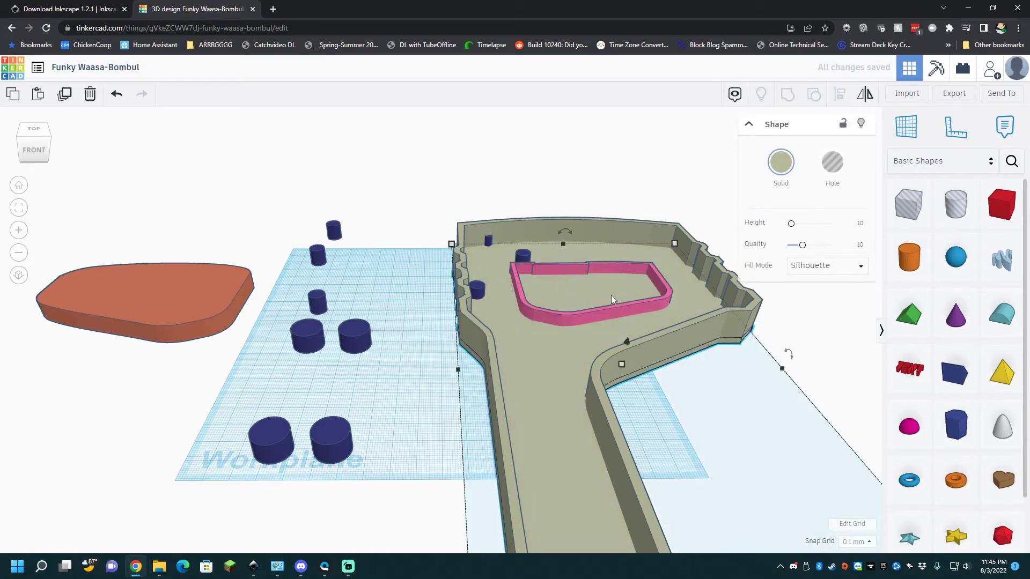
pyautogui.click(586, 321)
pyautogui.click(635, 293)
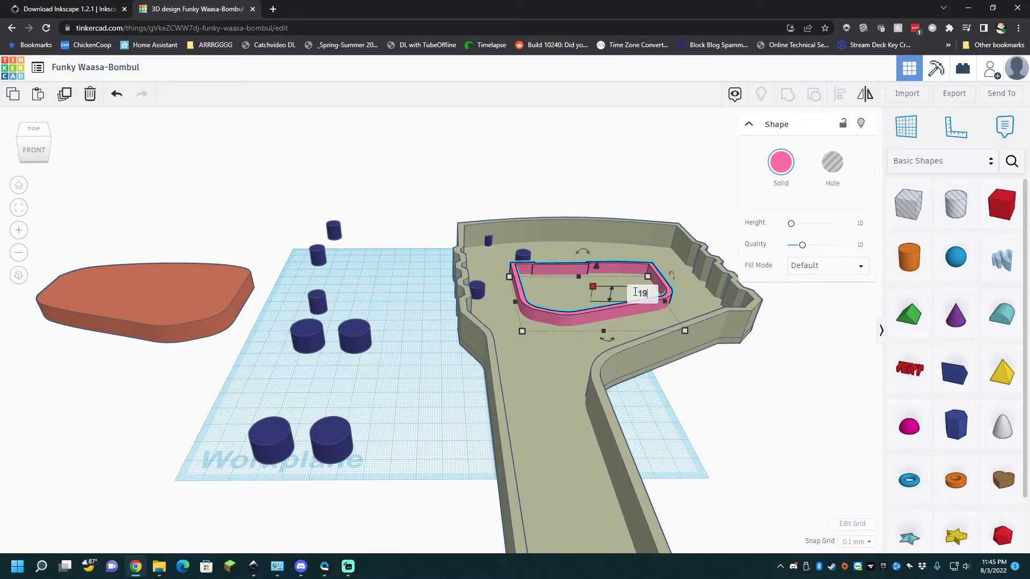
pyautogui.write('19')
pyautogui.press('Return')
# Flip the orange cutout shape over about its front-to-back axis and move it onto the pink inner wall in the handle.
pyautogui.click(244, 299)
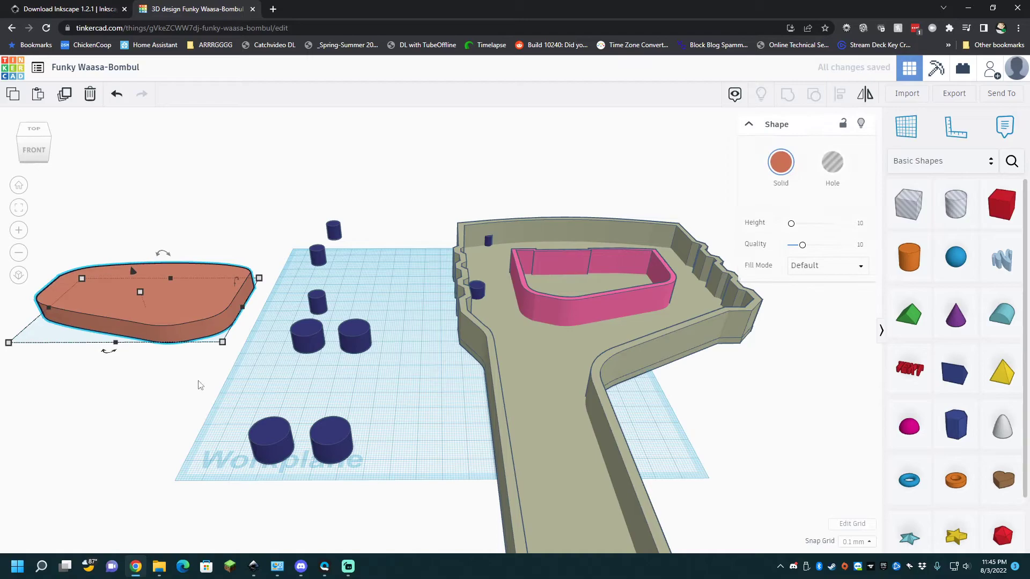
pyautogui.moveTo(200, 384); pyautogui.dragTo(147, 331, button='right')
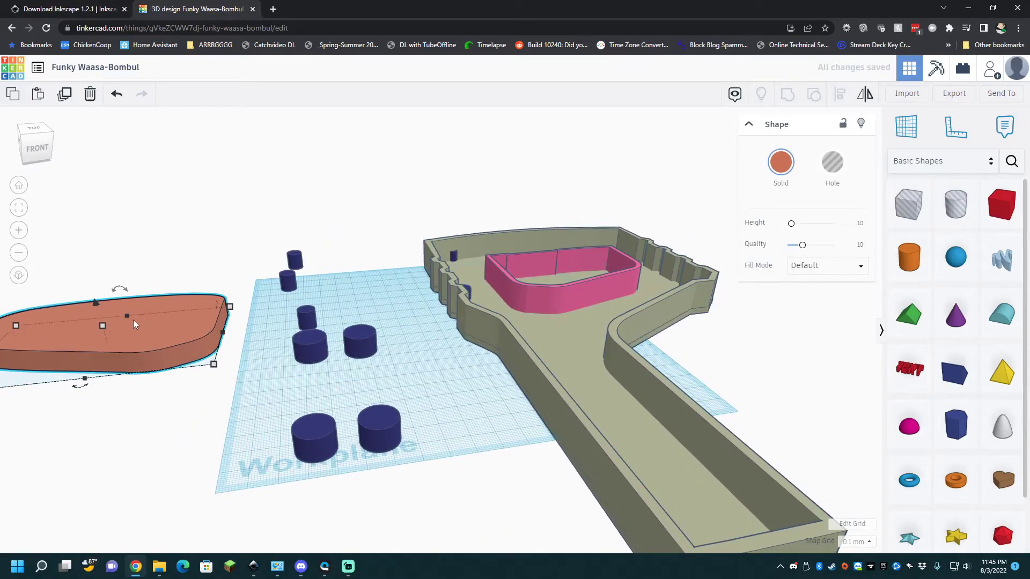
pyautogui.moveTo(119, 290); pyautogui.dragTo(143, 429)
pyautogui.moveTo(189, 333); pyautogui.dragTo(614, 287)
pyautogui.moveTo(614, 287); pyautogui.dragTo(600, 359, button='right')
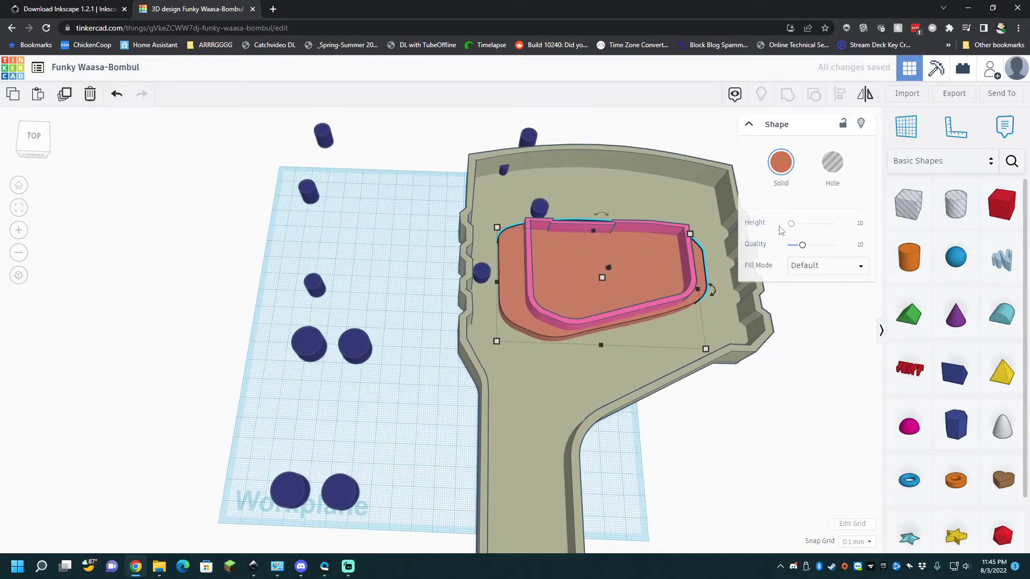
# Turn the cutout shape into a hole, shrink it proportionally and place it inside the pink inner wall.
pyautogui.click(831, 162)
pyautogui.scroll(5, 665, 263)
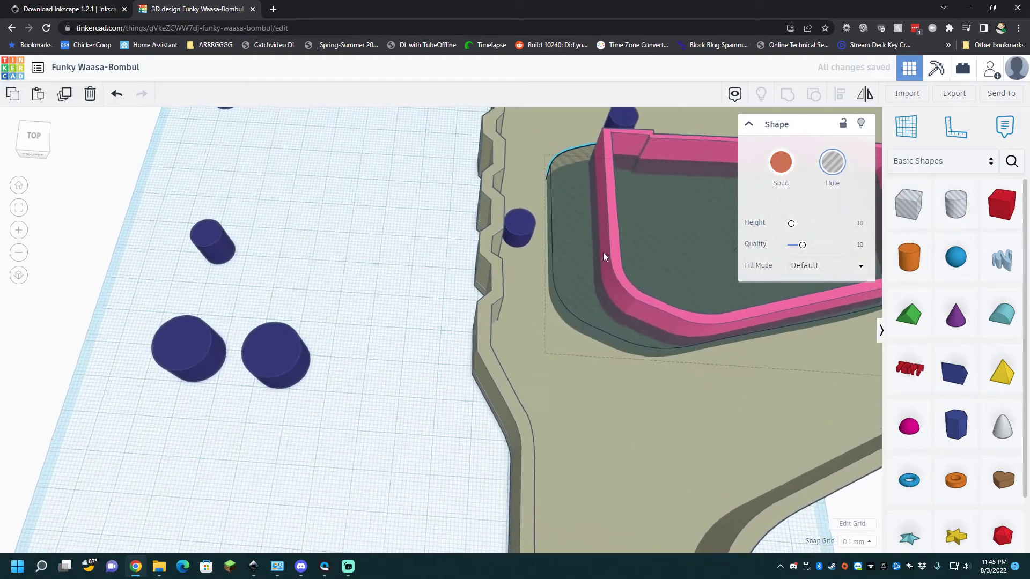
pyautogui.scroll(-3, 706, 267)
pyautogui.moveTo(590, 268); pyautogui.dragTo(348, 322, button='middle')
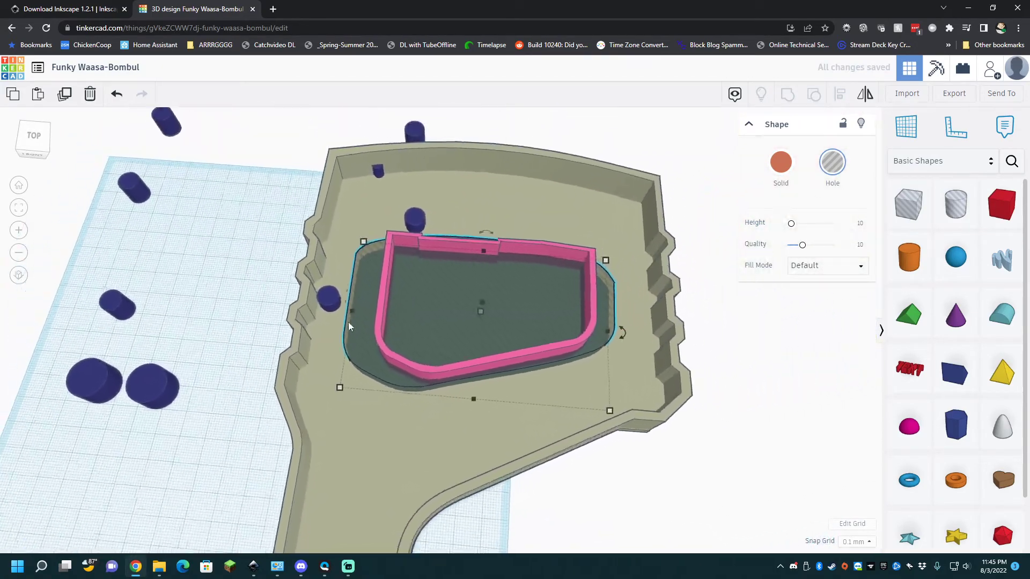
pyautogui.moveTo(367, 248); pyautogui.dragTo(459, 311)
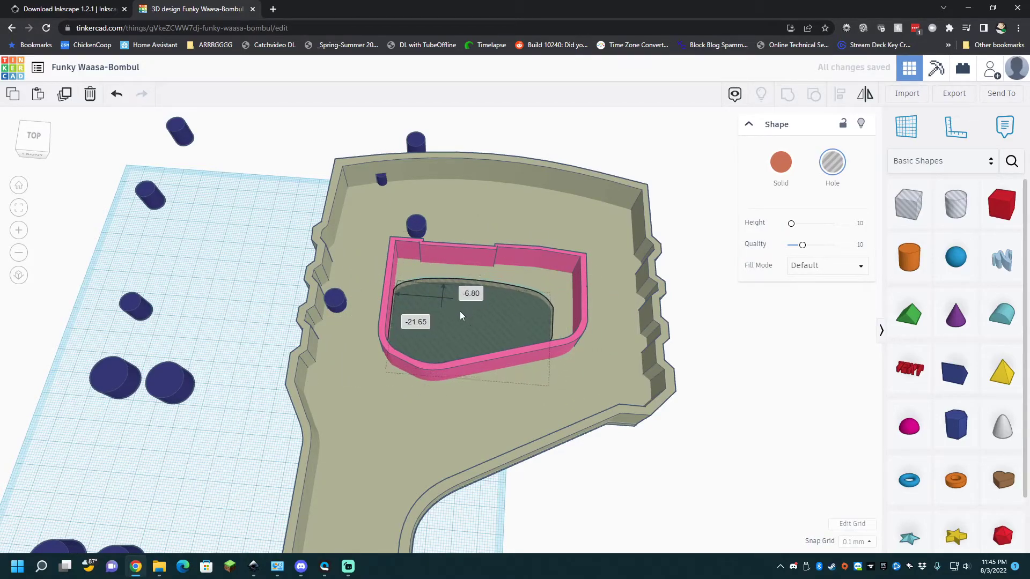
# Enlarge the cutout hole proportionally to about 81.1 by 50.95 mm and nudge it sideways against the inner wall's taller straight side.
pyautogui.scroll(5, 460, 314)
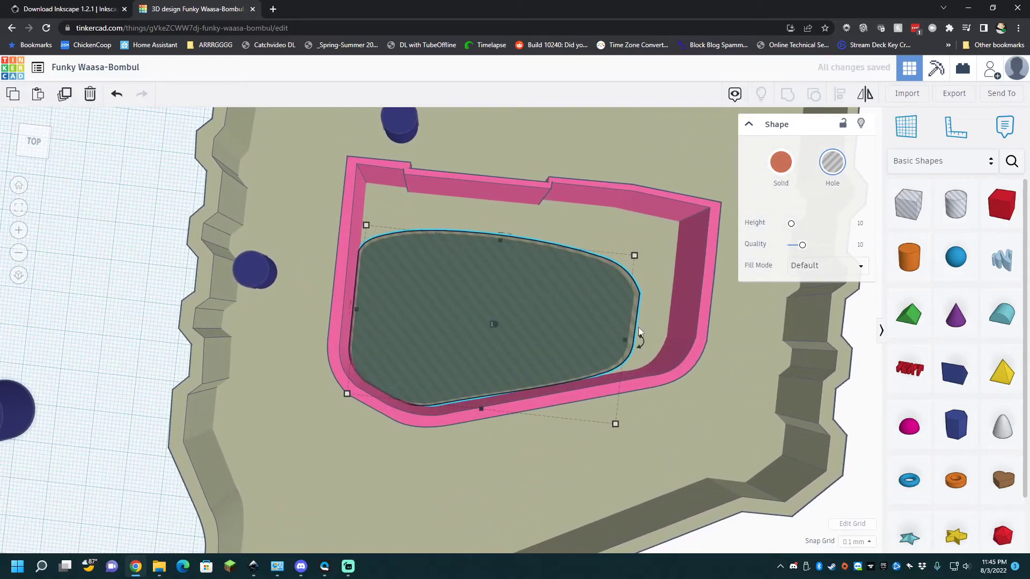
pyautogui.moveTo(635, 265); pyautogui.dragTo(673, 256)
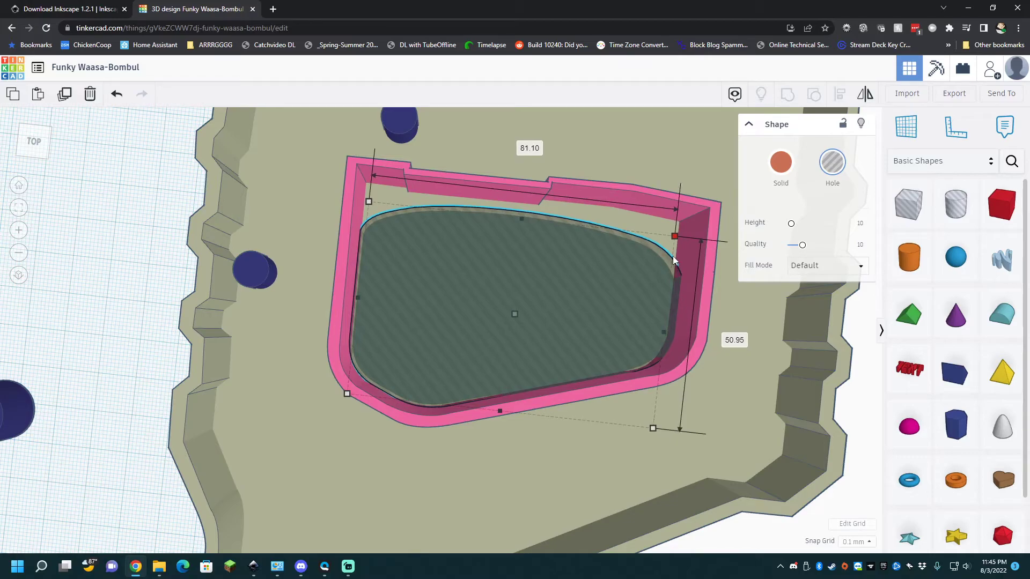
pyautogui.scroll(-2, 546, 307)
pyautogui.moveTo(524, 353); pyautogui.dragTo(539, 336, button='right')
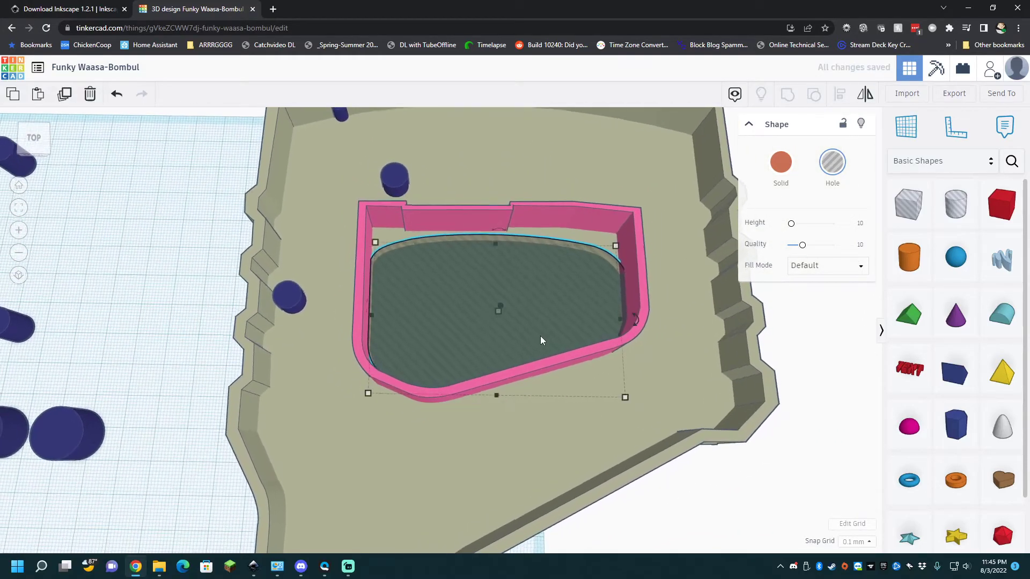
pyautogui.press('Left')
pyautogui.press('Left')
pyautogui.press('Left')
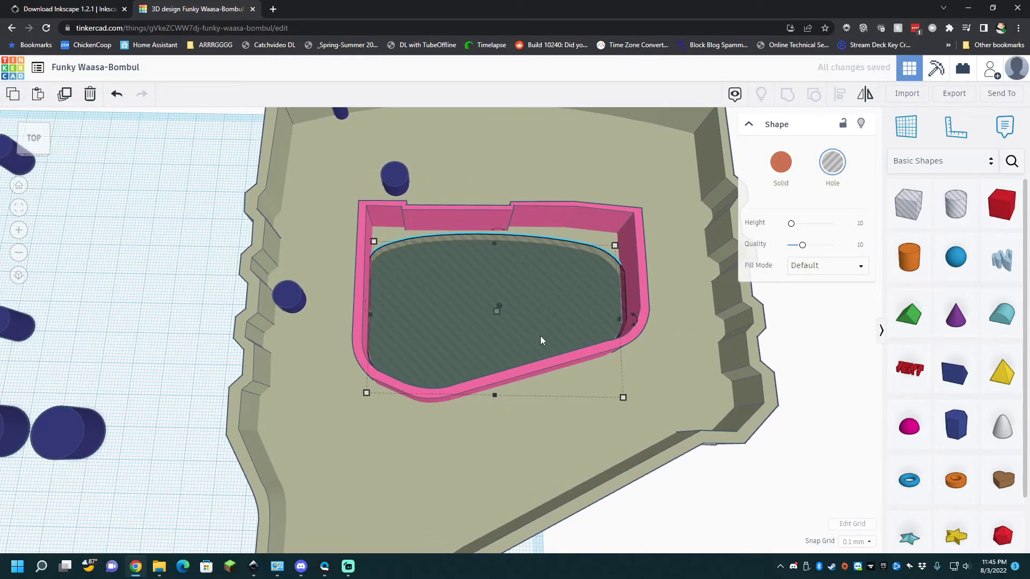
pyautogui.press('Left')
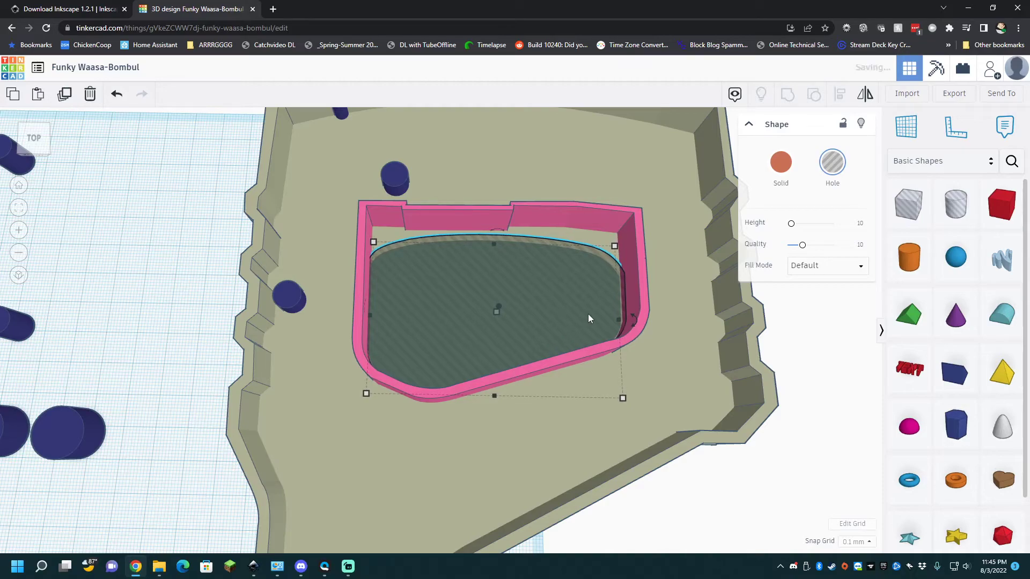
# Fine-tune the cutout hole's size to about 81.4 by 51.14 mm so it fits inside the inner wall.
pyautogui.moveTo(615, 245); pyautogui.dragTo(616, 245)
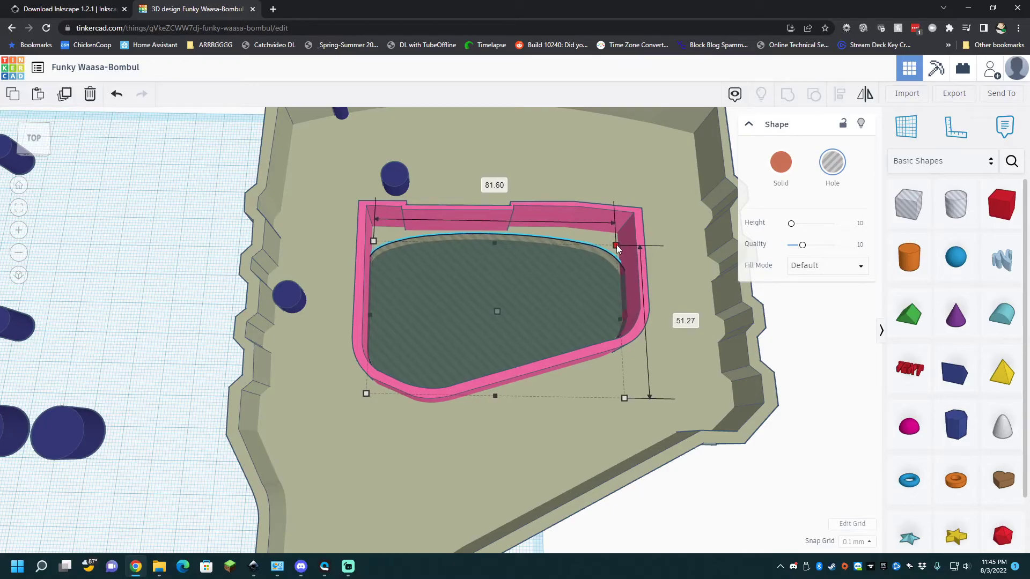
pyautogui.moveTo(576, 280); pyautogui.dragTo(494, 286, button='right')
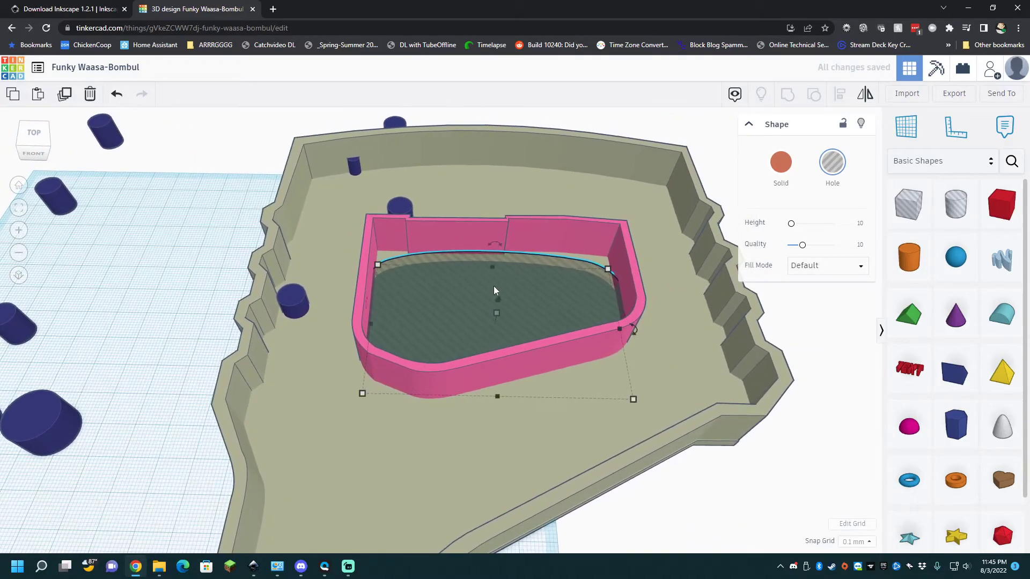
pyautogui.moveTo(378, 266)
pyautogui.moveTo(379, 264); pyautogui.dragTo(383, 266)
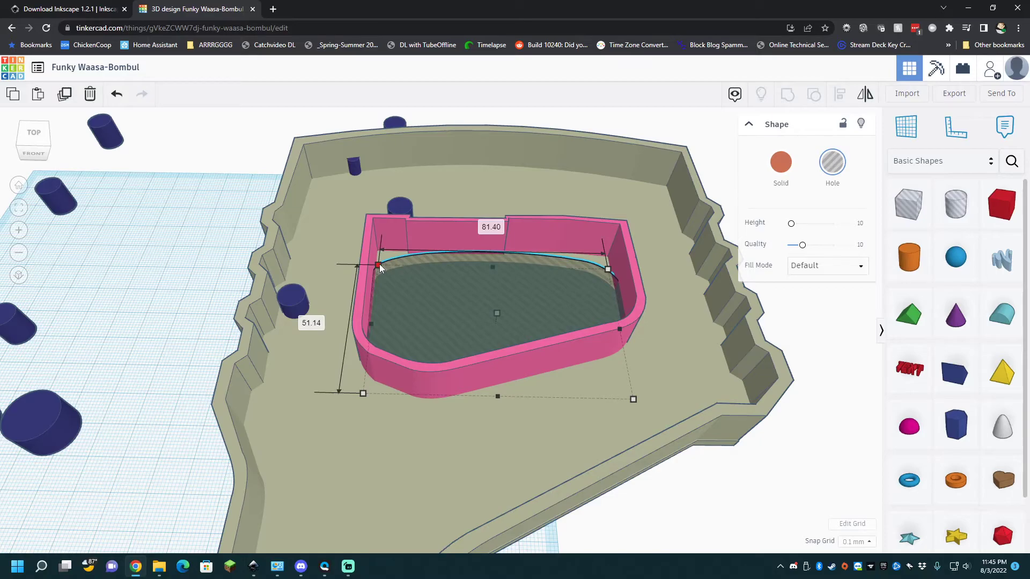
pyautogui.moveTo(372, 352); pyautogui.dragTo(365, 436, button='right')
pyautogui.scroll(-5, 364, 437)
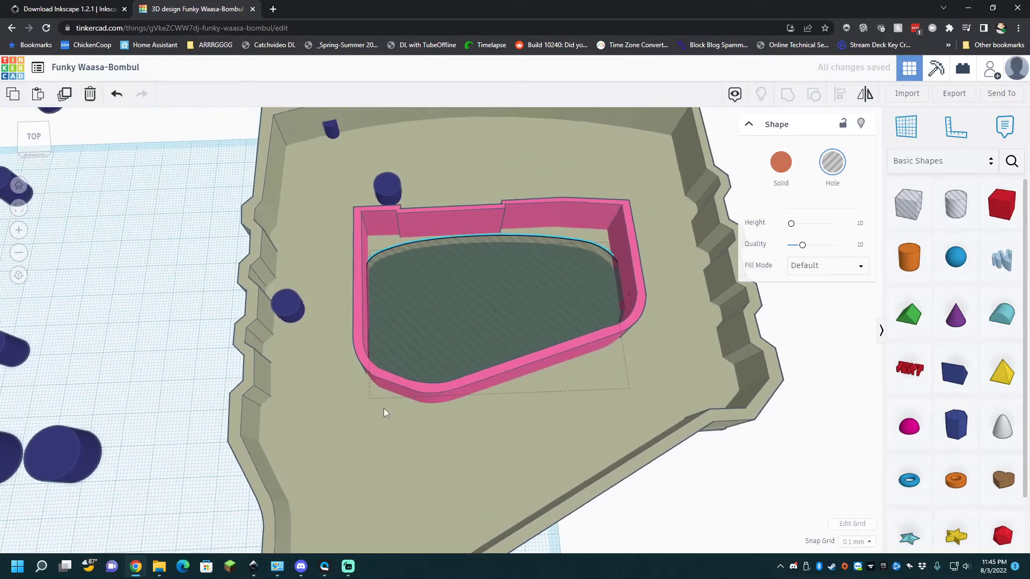
# Move the dark blue peg shape into the handle tray so the pegs sit inside the outer wall.
pyautogui.moveTo(244, 393); pyautogui.dragTo(417, 450)
pyautogui.moveTo(490, 450); pyautogui.dragTo(478, 469, button='right')
pyautogui.scroll(-1, 479, 469)
pyautogui.moveTo(478, 469); pyautogui.dragTo(553, 280, button='middle')
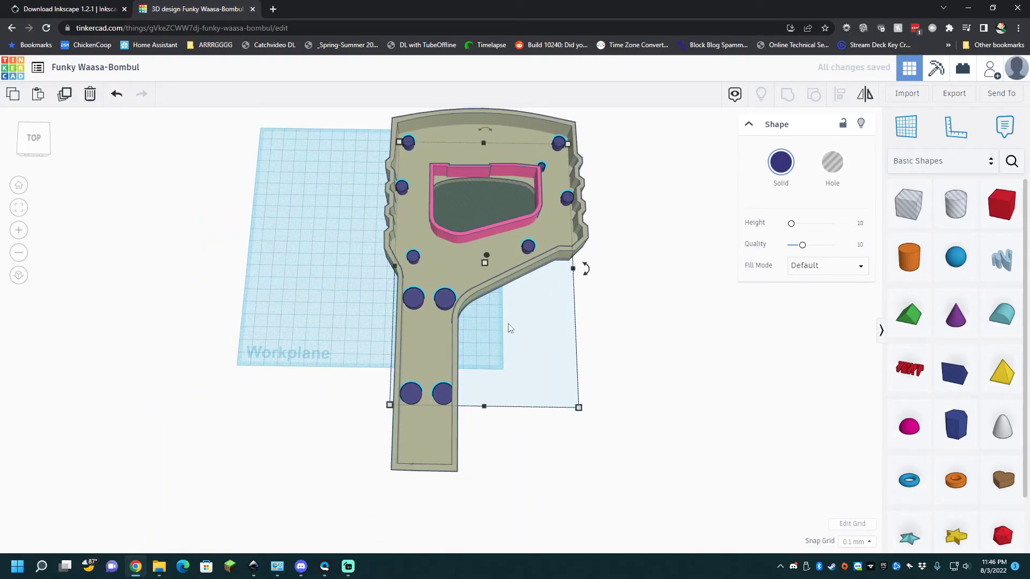
# Check the pegs' fit inside the handle tray and set their height to 19 mm.
pyautogui.scroll(4, 507, 330)
pyautogui.scroll(-1, 449, 321)
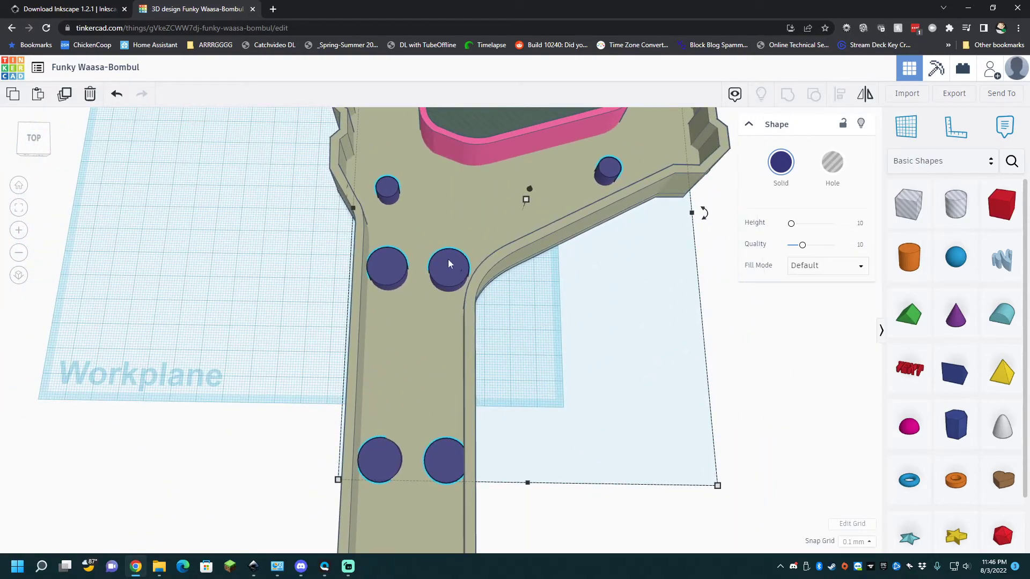
pyautogui.moveTo(538, 393); pyautogui.dragTo(478, 359, button='right')
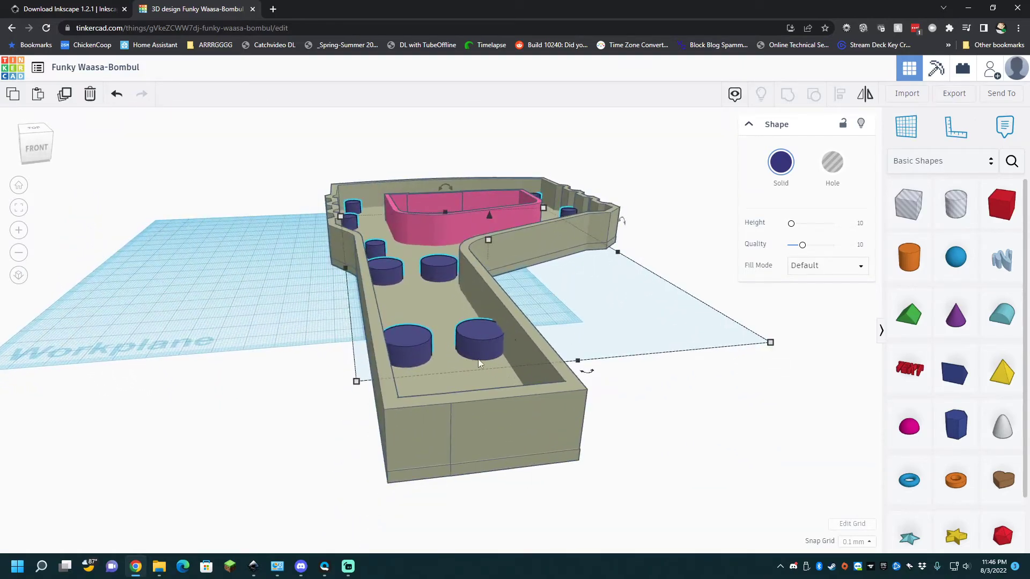
pyautogui.scroll(2, 478, 359)
pyautogui.moveTo(531, 398); pyautogui.dragTo(691, 410, button='right')
pyautogui.moveTo(467, 257); pyautogui.dragTo(533, 262, button='right')
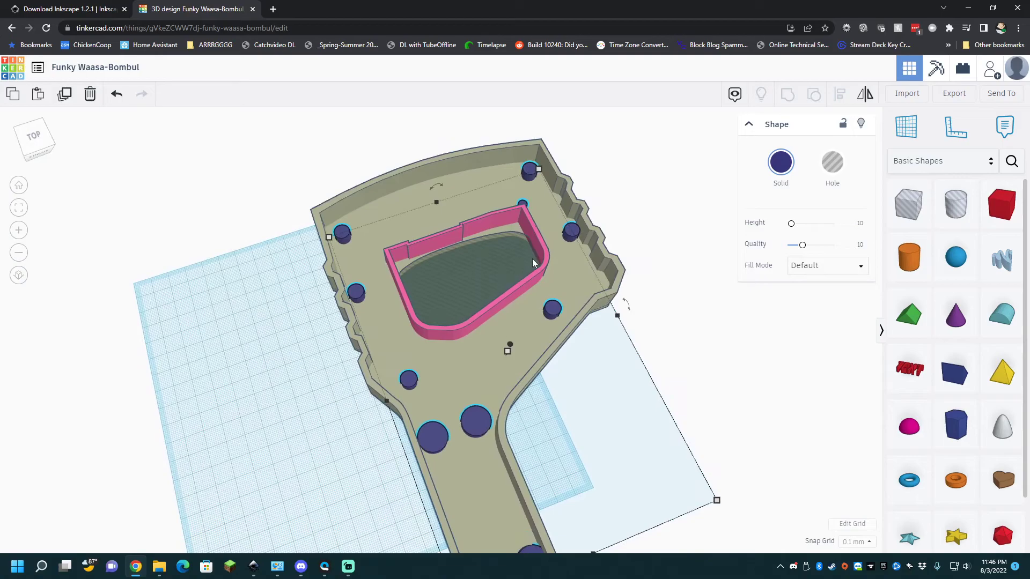
pyautogui.moveTo(565, 326); pyautogui.dragTo(509, 278, button='right')
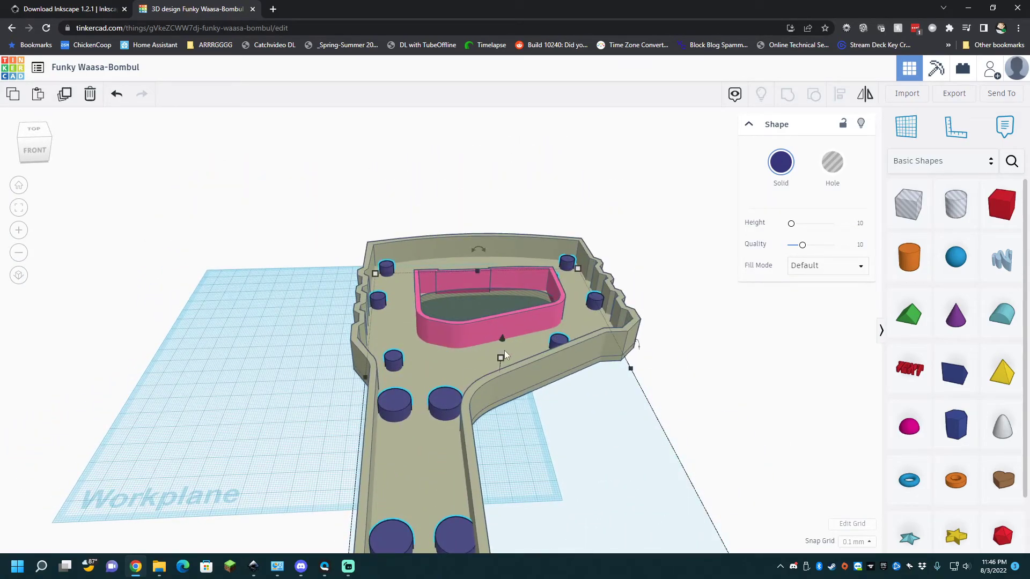
pyautogui.moveTo(501, 356)
pyautogui.click(543, 367)
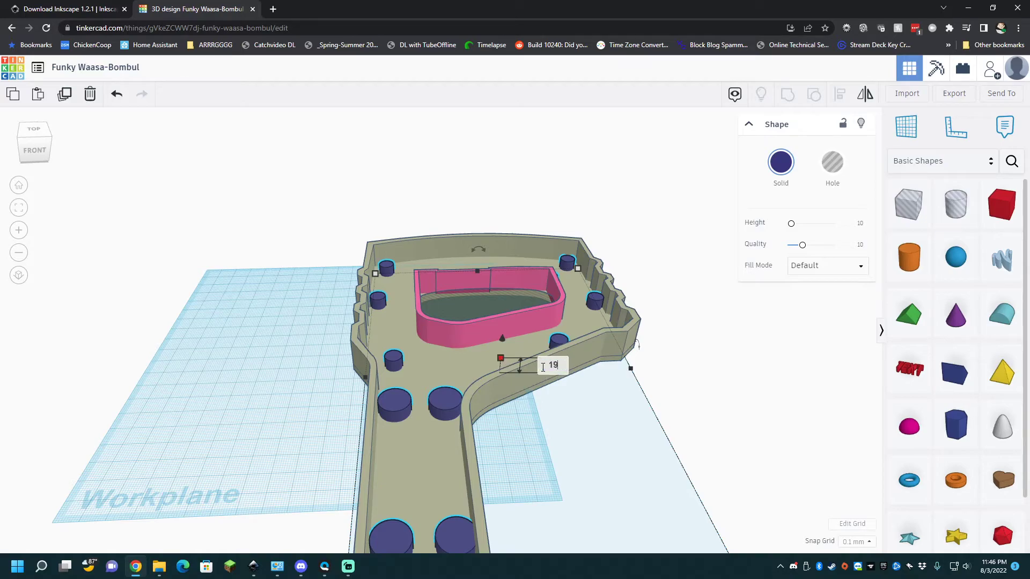
pyautogui.write('19')
pyautogui.press('Return')
# Add a solid cylinder and place it over the large peg beside the inner curve at the wide end of the grip.
pyautogui.moveTo(617, 375); pyautogui.dragTo(610, 409, button='right')
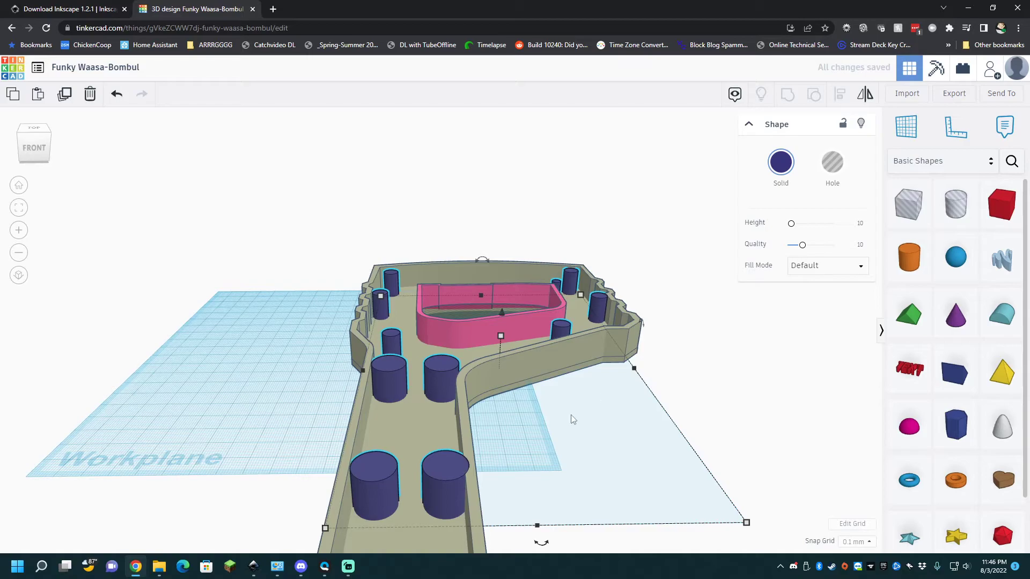
pyautogui.scroll(3, 545, 455)
pyautogui.scroll(-2, 544, 465)
pyautogui.moveTo(551, 478); pyautogui.dragTo(515, 489, button='right')
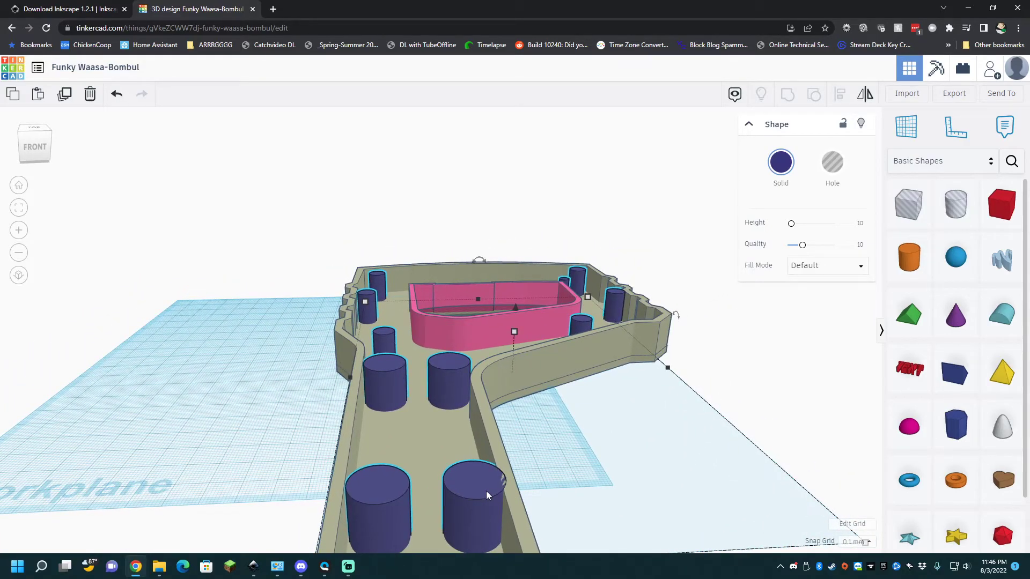
pyautogui.moveTo(501, 475); pyautogui.dragTo(609, 453, button='right')
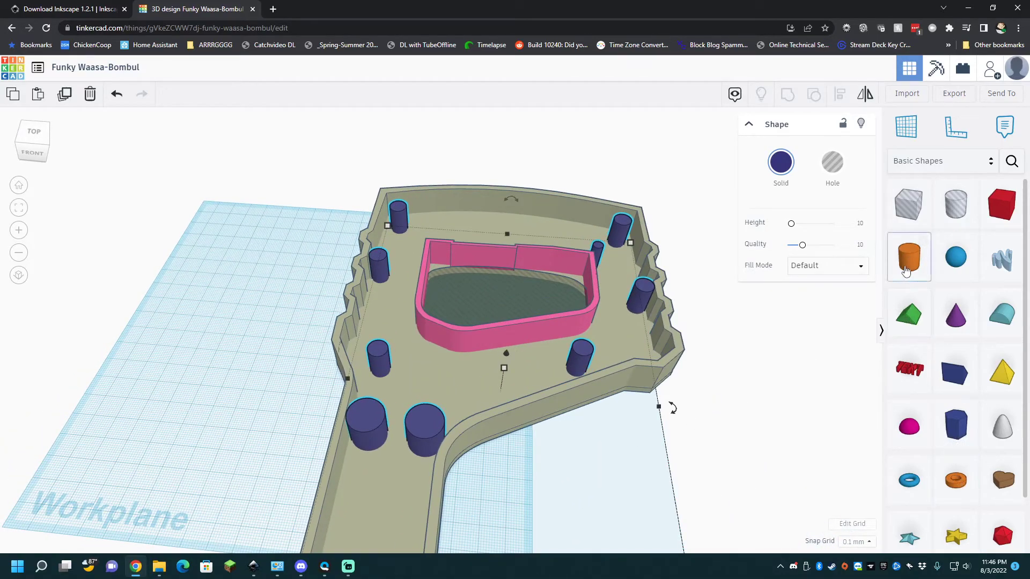
pyautogui.moveTo(909, 256); pyautogui.dragTo(538, 462)
pyautogui.moveTo(442, 446); pyautogui.dragTo(426, 434)
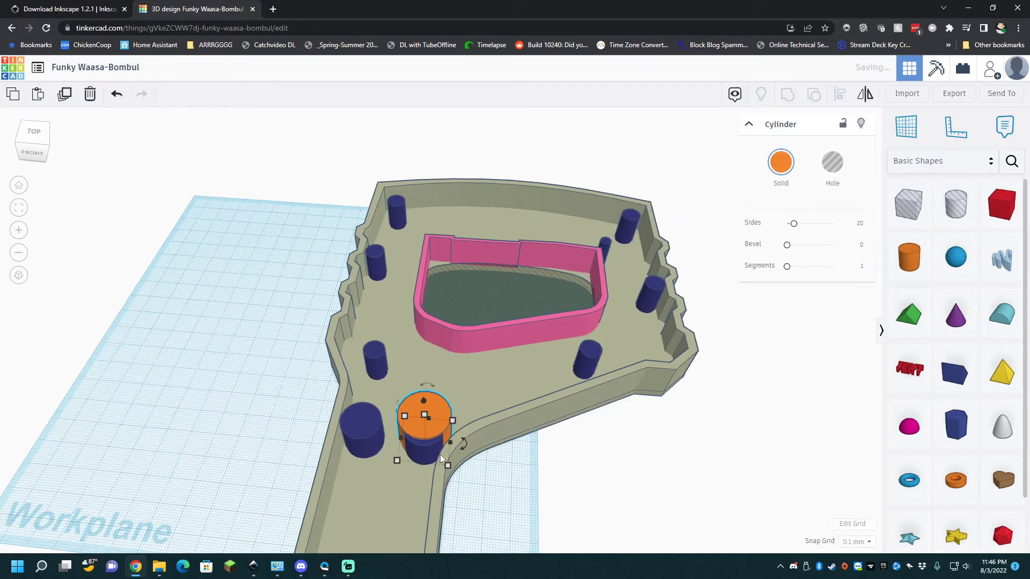
# Smooth the orange cylinder to 64 sides and reduce its height to 4 mm.
pyautogui.scroll(5, 440, 455)
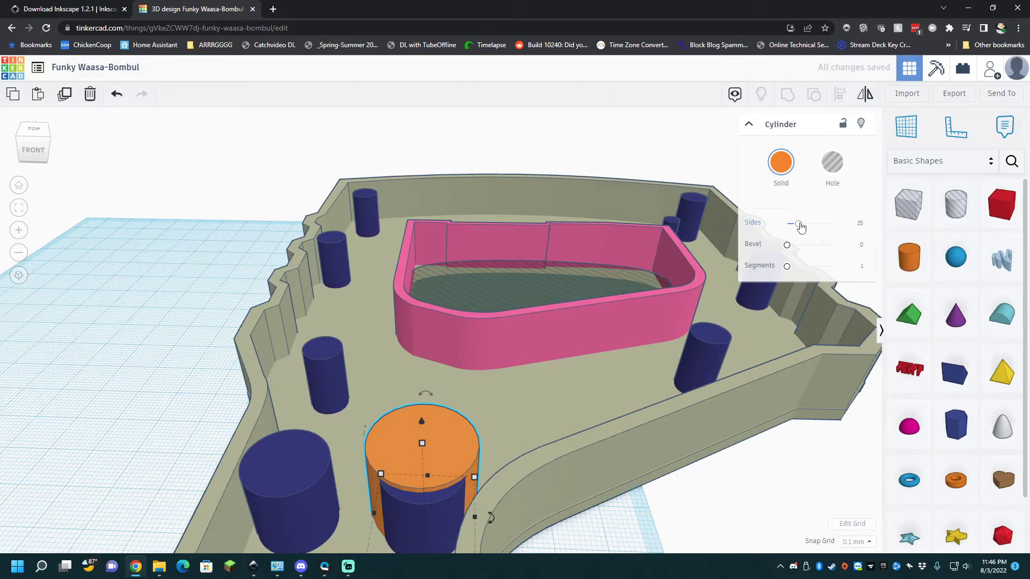
pyautogui.moveTo(800, 227); pyautogui.dragTo(835, 224)
pyautogui.scroll(-3, 420, 431)
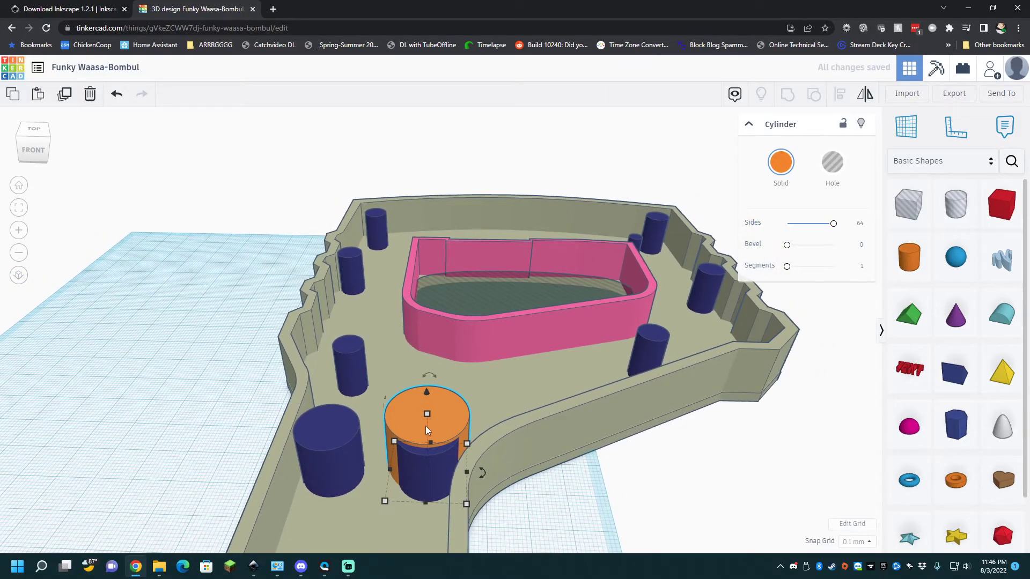
pyautogui.moveTo(426, 414)
pyautogui.click(484, 443)
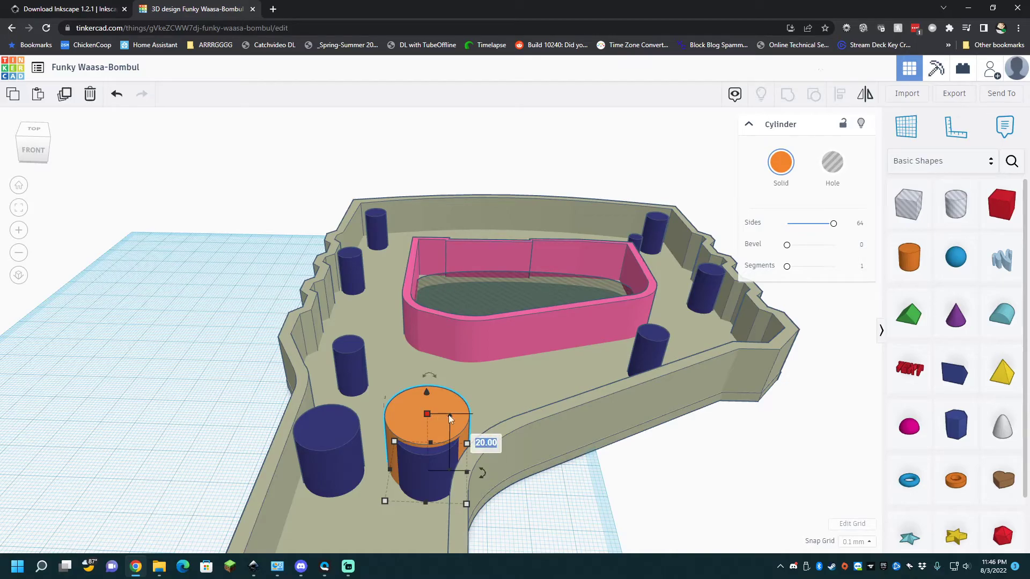
pyautogui.moveTo(484, 413); pyautogui.dragTo(486, 386, button='right')
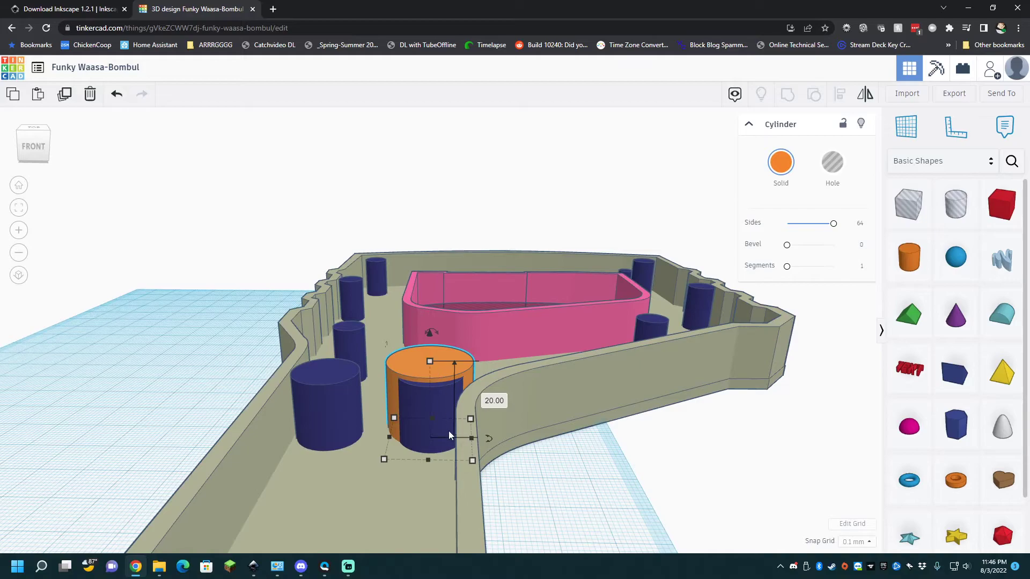
pyautogui.moveTo(430, 362); pyautogui.dragTo(436, 413)
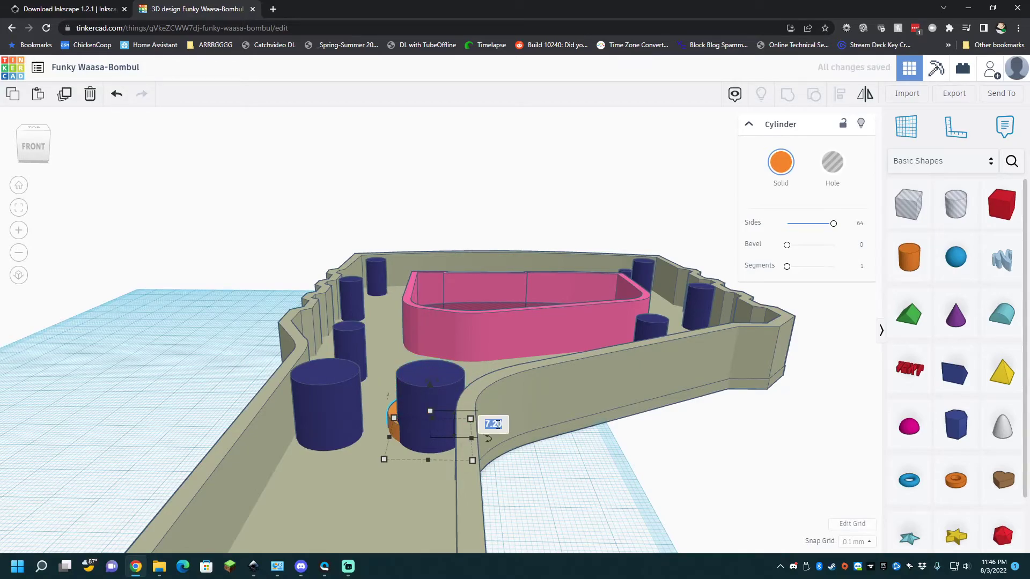
pyautogui.press('Return')
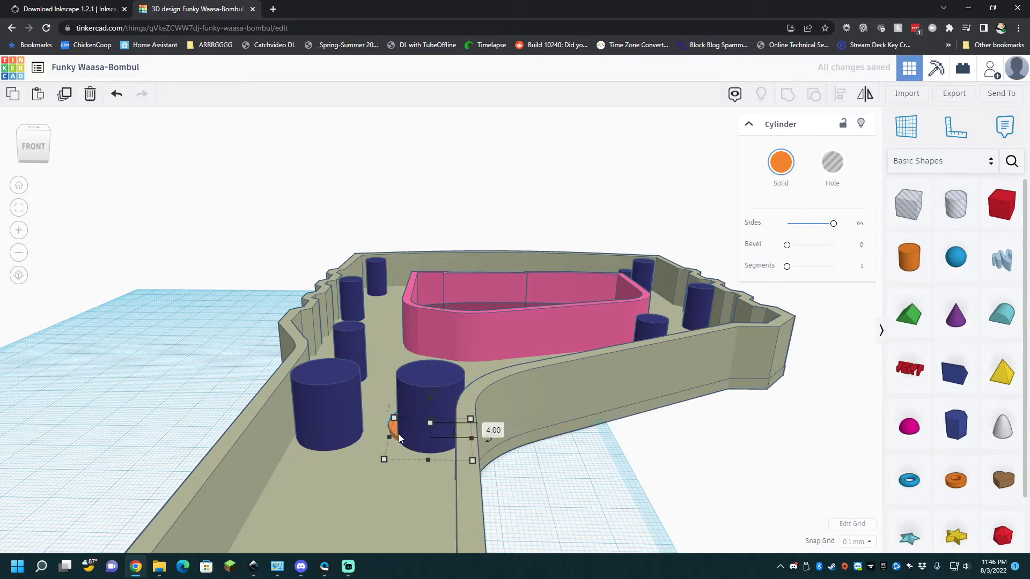
# Narrow the flat cylinder to about 15.4 mm wide and raise it to 17 mm above the workplane.
pyautogui.moveTo(394, 433); pyautogui.dragTo(410, 448)
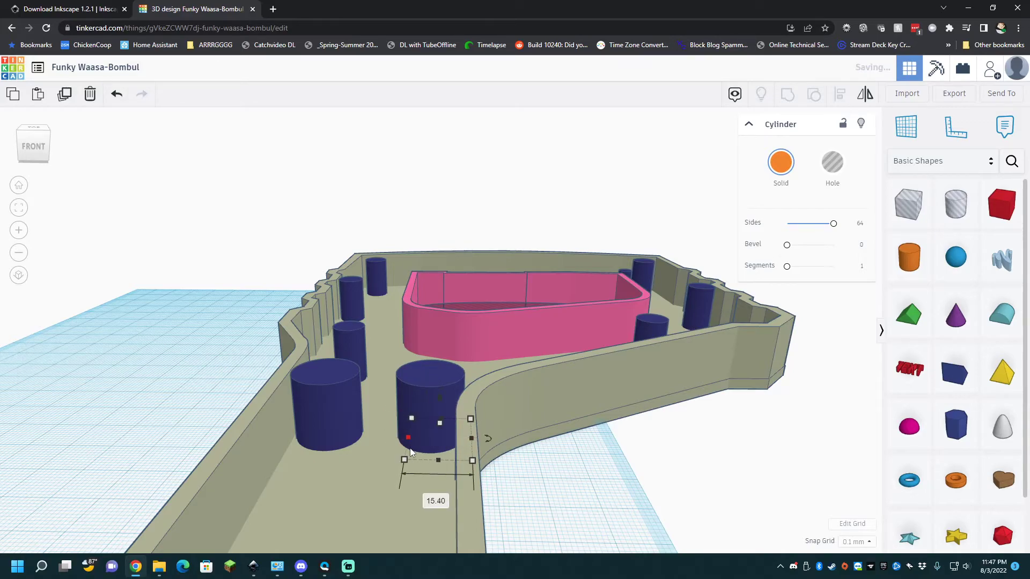
pyautogui.click(430, 498)
pyautogui.moveTo(440, 397); pyautogui.dragTo(442, 333)
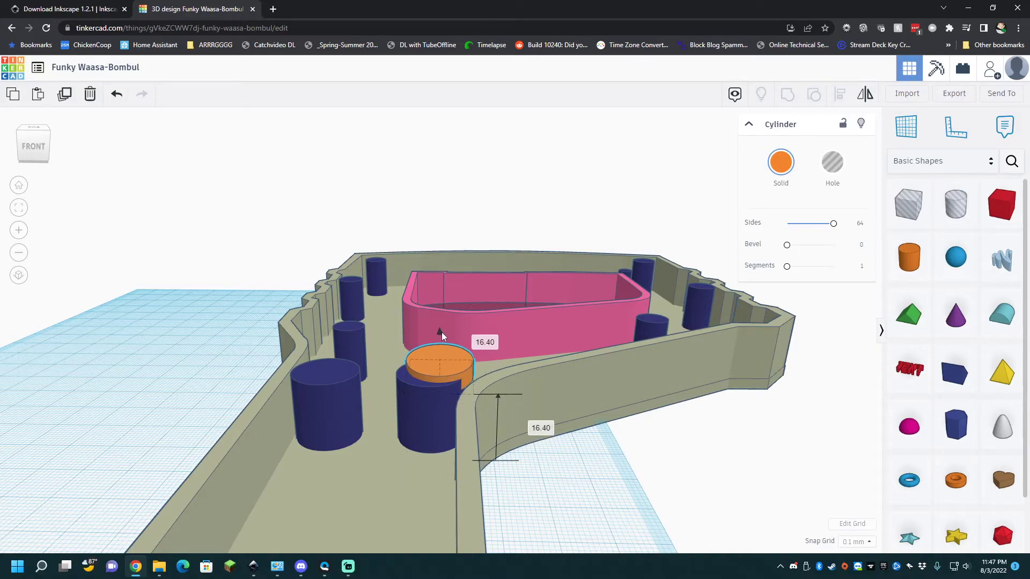
pyautogui.click(542, 428)
pyautogui.write('17')
pyautogui.press('Return')
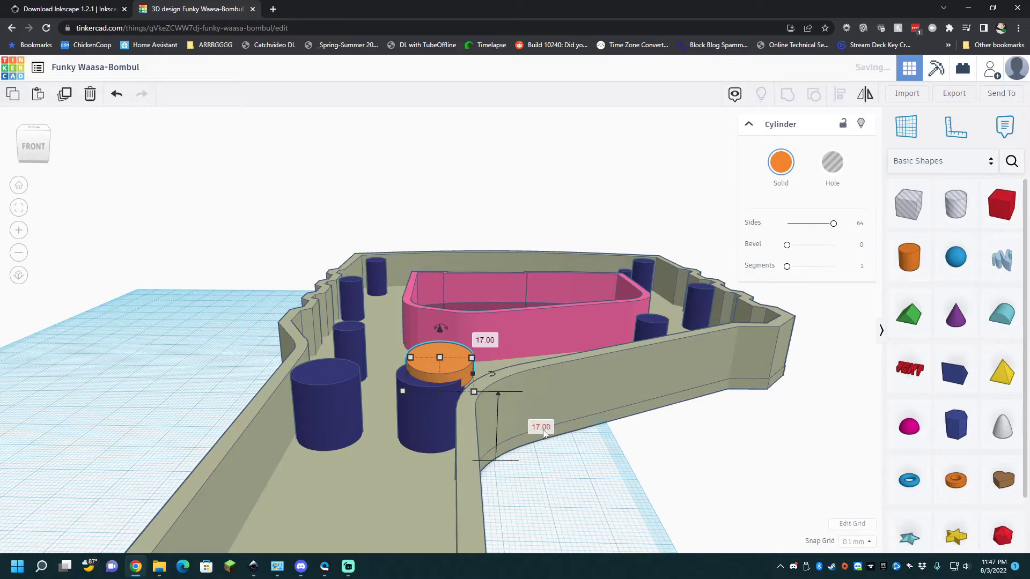
# Shift the flat cylinder over the top of the large peg beside the inner curve.
pyautogui.moveTo(496, 375); pyautogui.dragTo(486, 434, button='right')
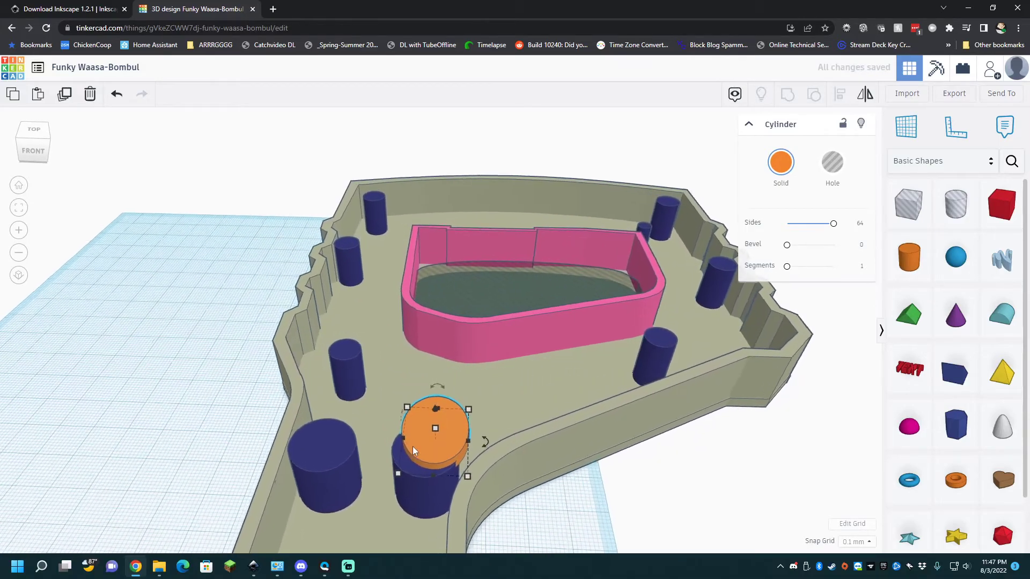
pyautogui.scroll(3, 413, 446)
pyautogui.moveTo(419, 447); pyautogui.dragTo(572, 480, button='right')
pyautogui.scroll(-1, 572, 481)
pyautogui.moveTo(572, 480); pyautogui.dragTo(644, 241, button='middle')
pyautogui.scroll(6, 500, 361)
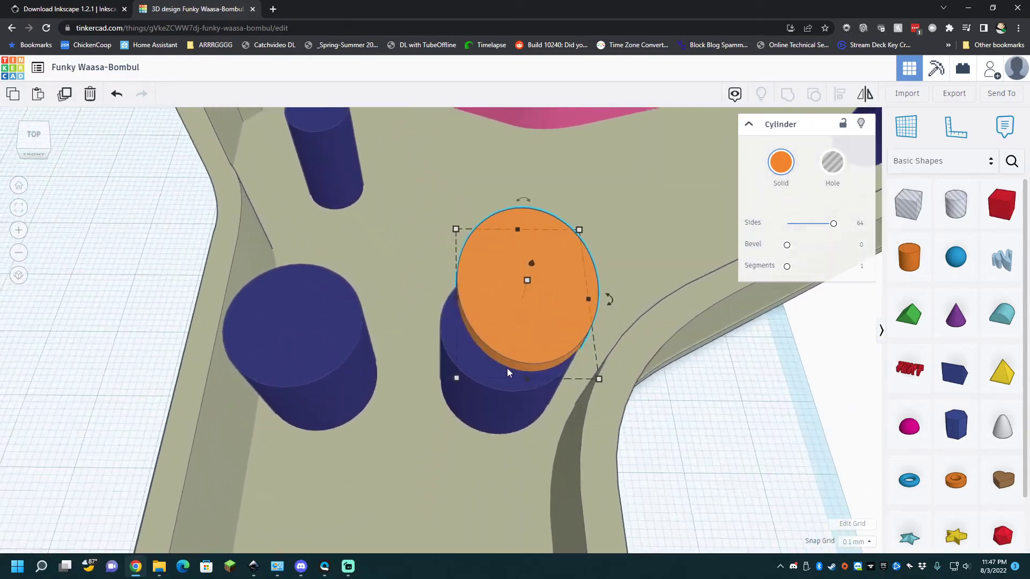
pyautogui.moveTo(557, 363); pyautogui.dragTo(526, 393)
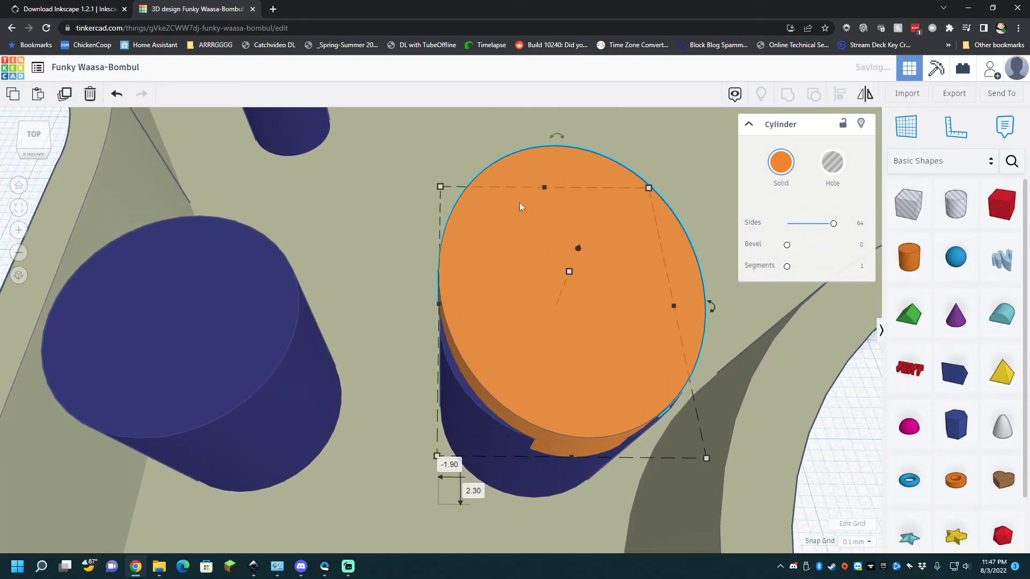
# Shrink the flat cylinder to 12 mm across and centre it on the peg's top face.
pyautogui.keyDown('shift'); pyautogui.moveTo(440, 188); pyautogui.dragTo(559, 332); pyautogui.keyUp('shift')
pyautogui.moveTo(620, 349); pyautogui.dragTo(578, 362)
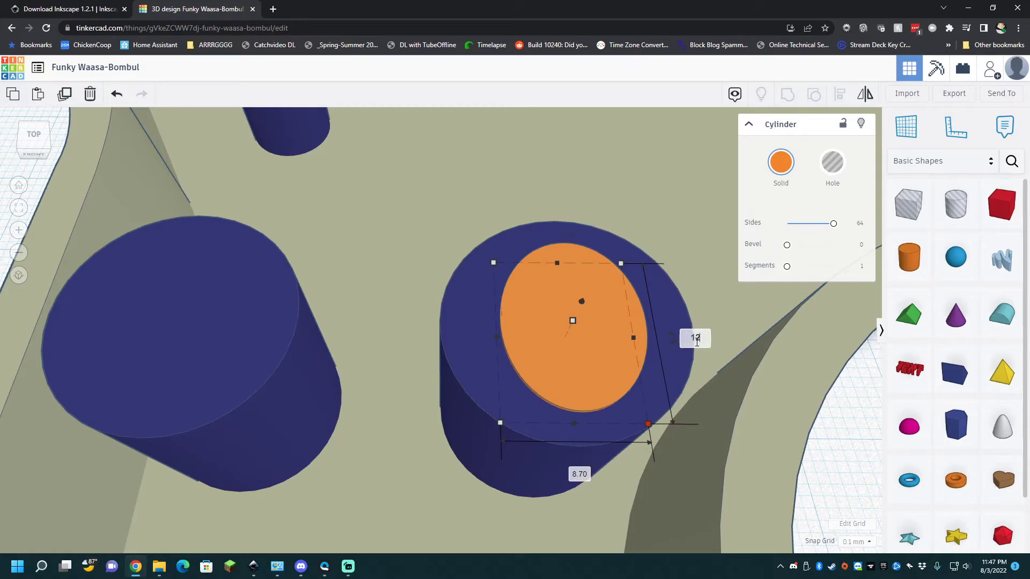
pyautogui.press('Return')
pyautogui.moveTo(622, 333); pyautogui.dragTo(593, 320)
# Increase the 12 mm cylinder's thickness and check its centring on the peg from above.
pyautogui.moveTo(594, 321); pyautogui.dragTo(519, 176, button='right')
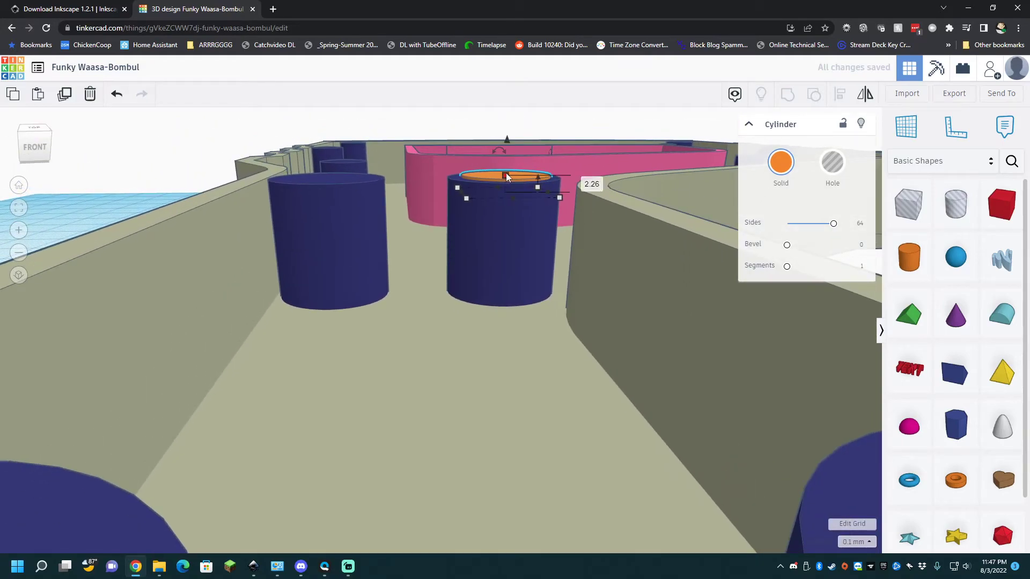
pyautogui.click(590, 183)
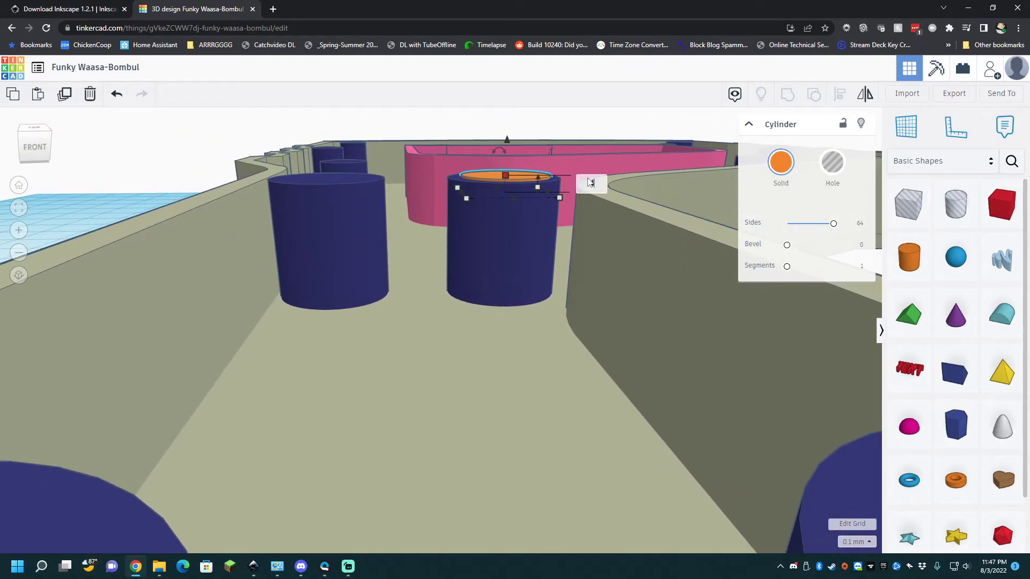
pyautogui.press('Return')
pyautogui.moveTo(555, 209); pyautogui.dragTo(530, 284, button='right')
pyautogui.scroll(2, 542, 310)
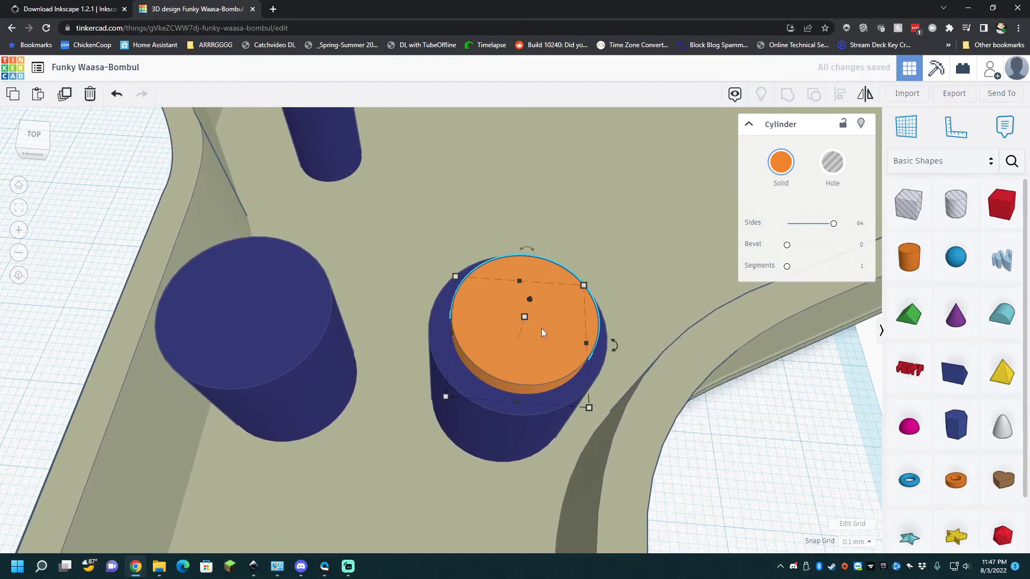
pyautogui.moveTo(536, 324); pyautogui.dragTo(473, 287, button='right')
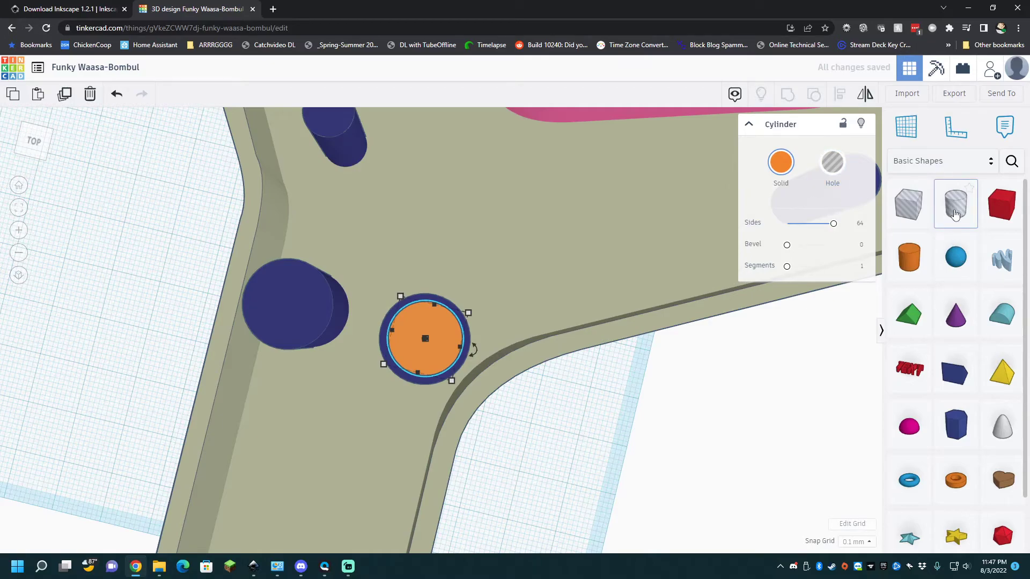
# Turn the 12 mm cylinder into a hole and inspect how it cuts into the peg's top.
pyautogui.click(831, 162)
pyautogui.moveTo(606, 294); pyautogui.dragTo(814, 235, button='right')
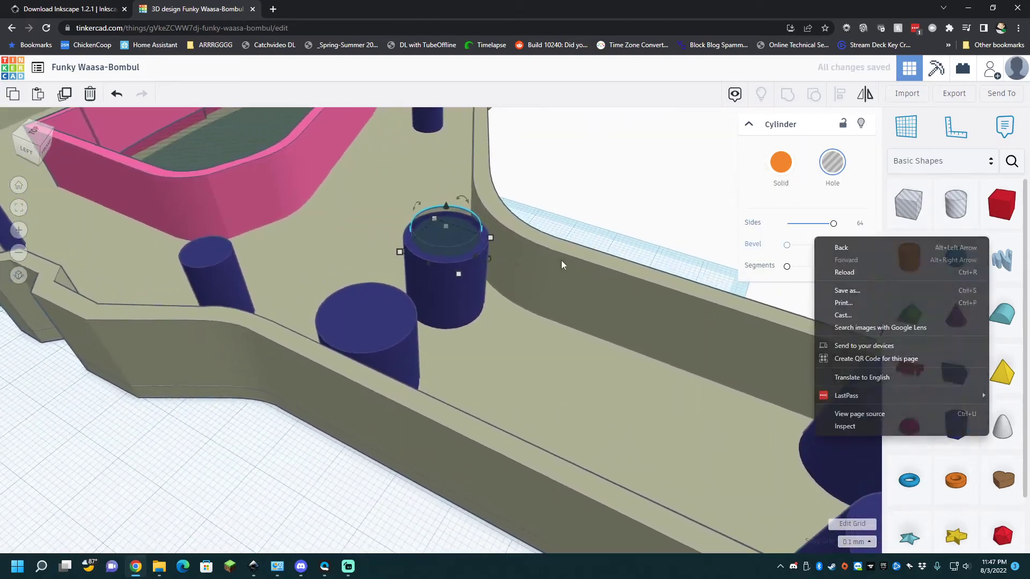
pyautogui.click(613, 198)
pyautogui.moveTo(563, 224); pyautogui.dragTo(509, 223, button='right')
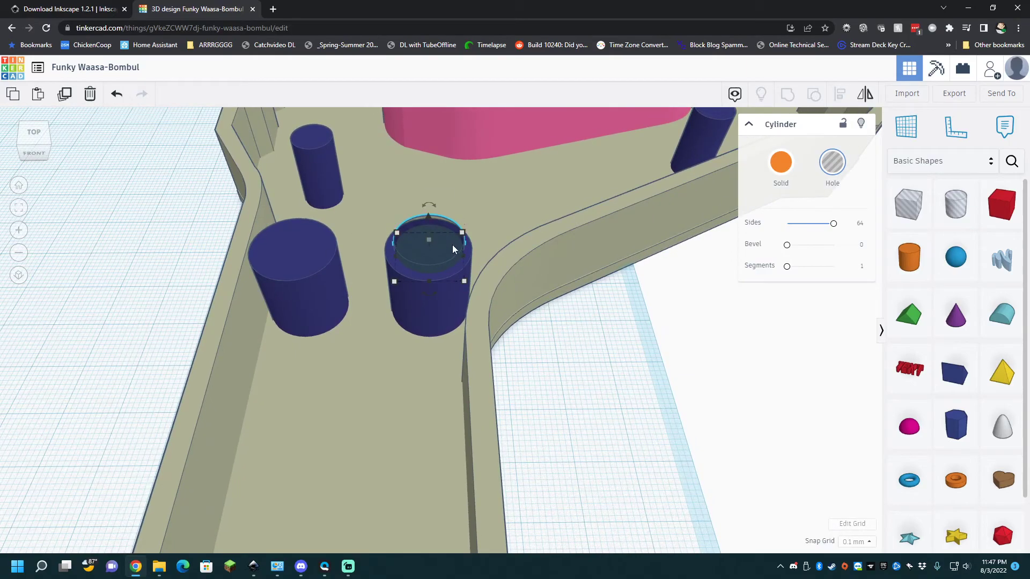
pyautogui.scroll(-3, 452, 245)
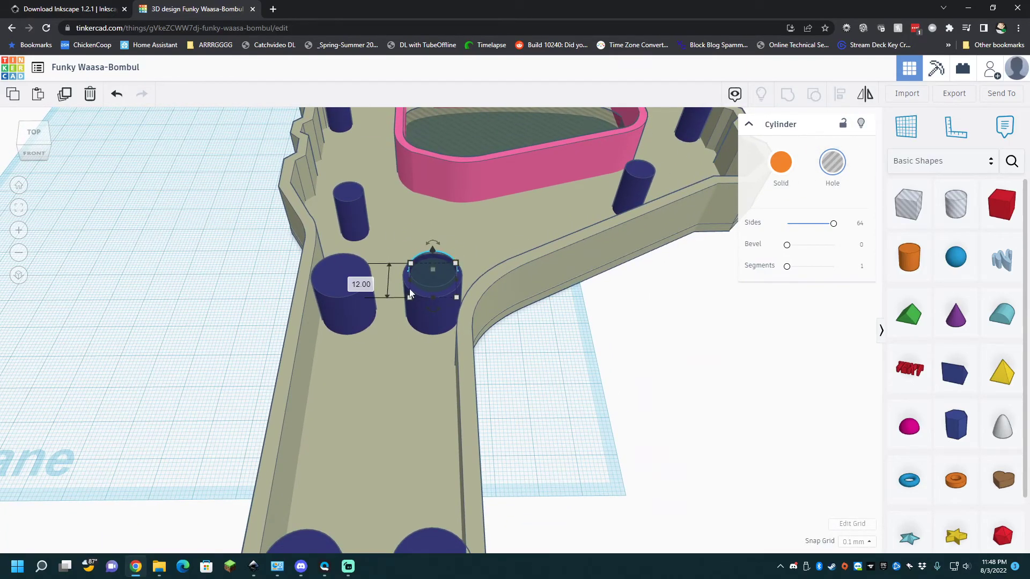
pyautogui.scroll(-6, 410, 289)
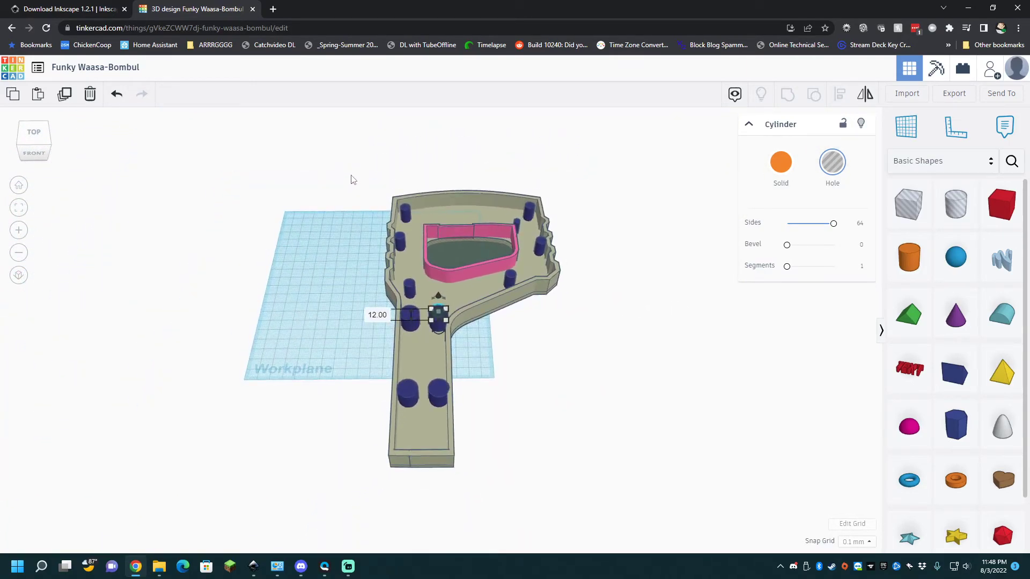
# Select all six handle shapes, paste a copy and place it beside the original on the peg-free far side of the grip.
pyautogui.moveTo(351, 179); pyautogui.dragTo(612, 504)
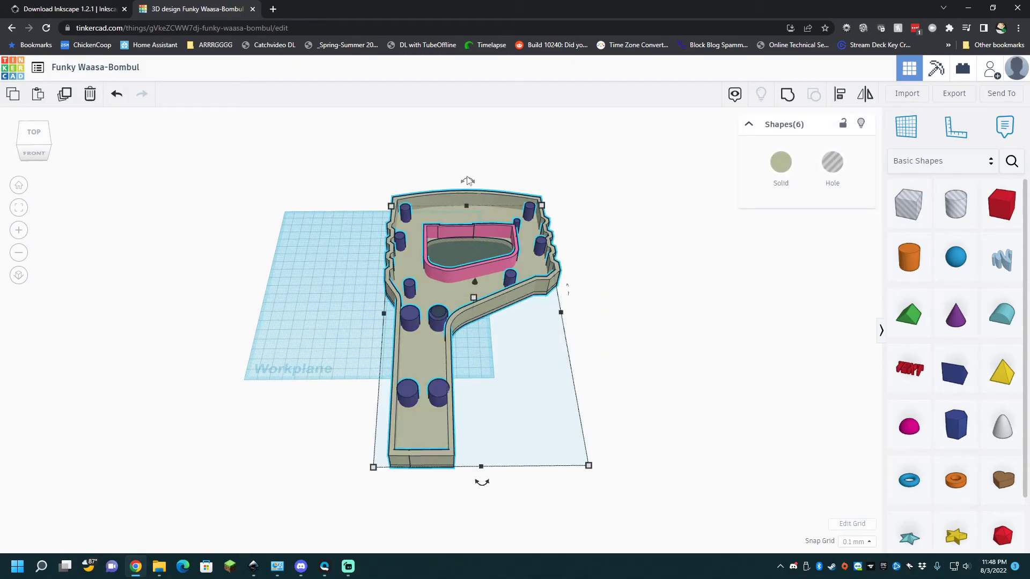
pyautogui.hotkey('ctrl', 'v')
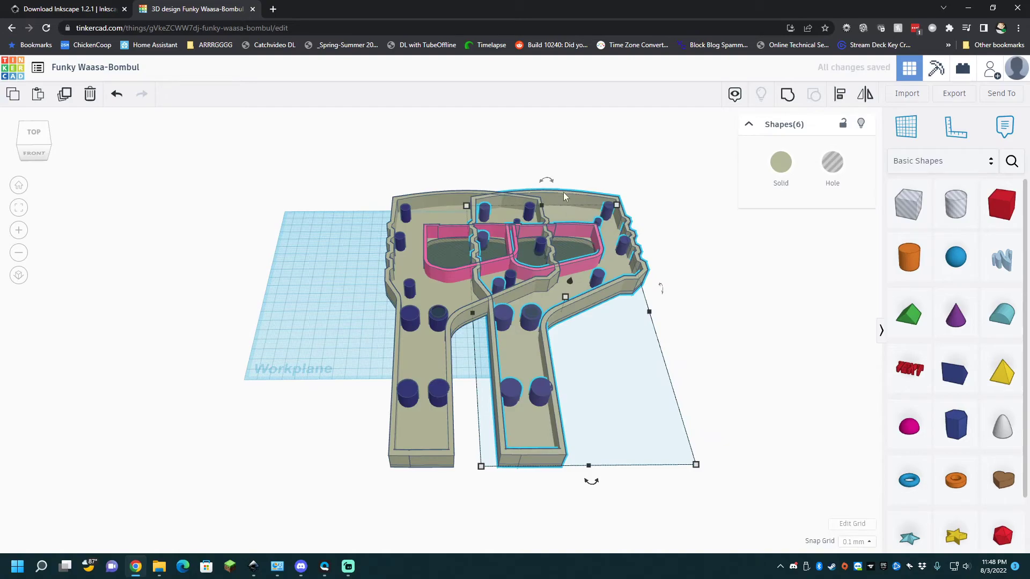
pyautogui.moveTo(563, 192); pyautogui.dragTo(317, 188)
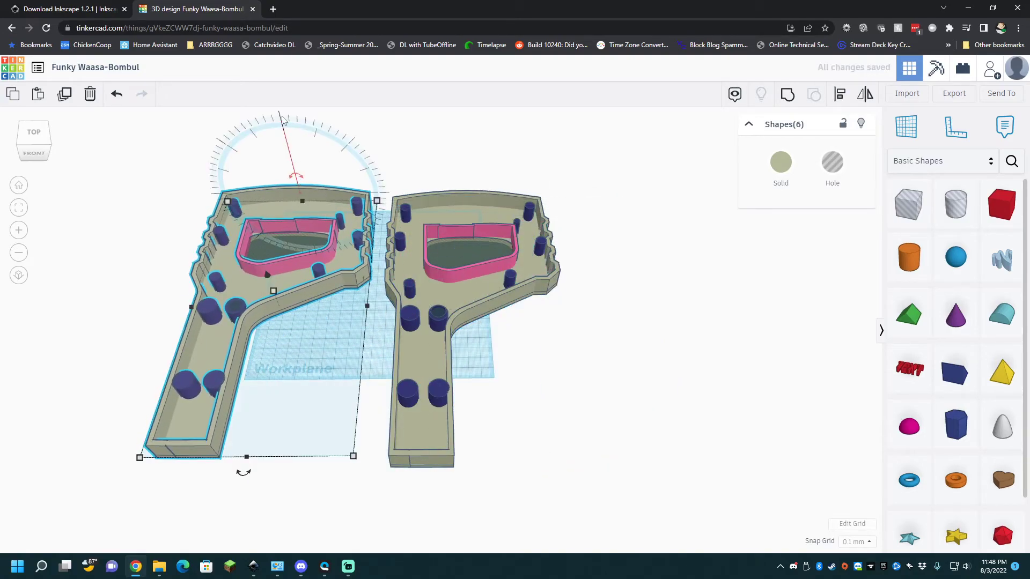
# Flip the copied handle 180° so it forms the opposite half.
pyautogui.scroll(-2, 312, 172)
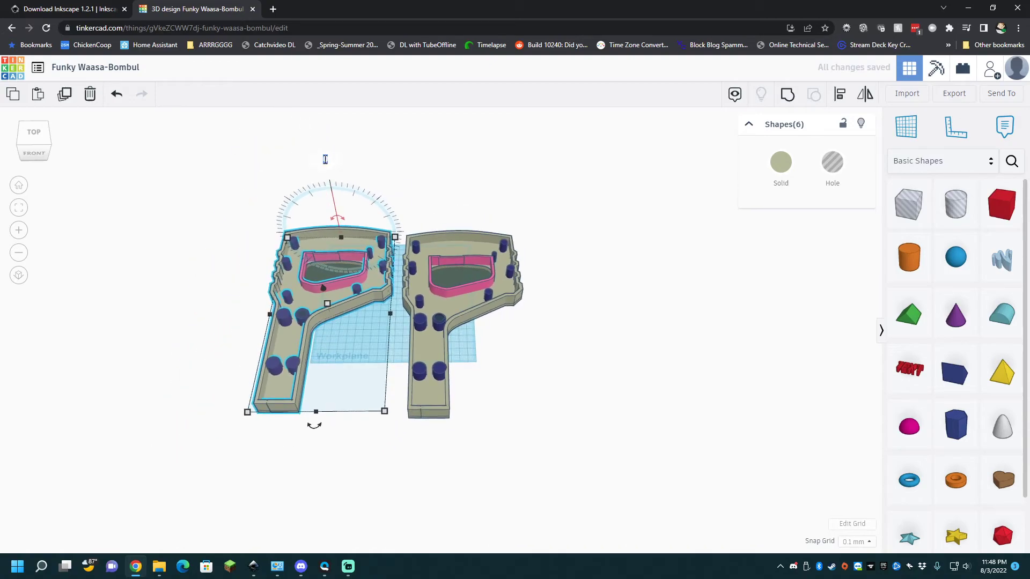
pyautogui.press('Return')
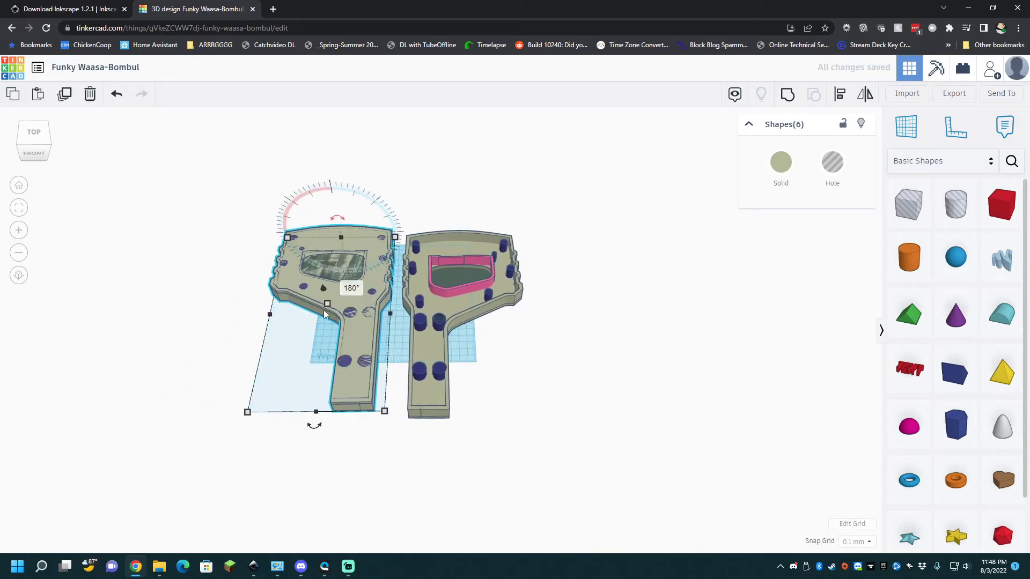
pyautogui.scroll(4, 325, 315)
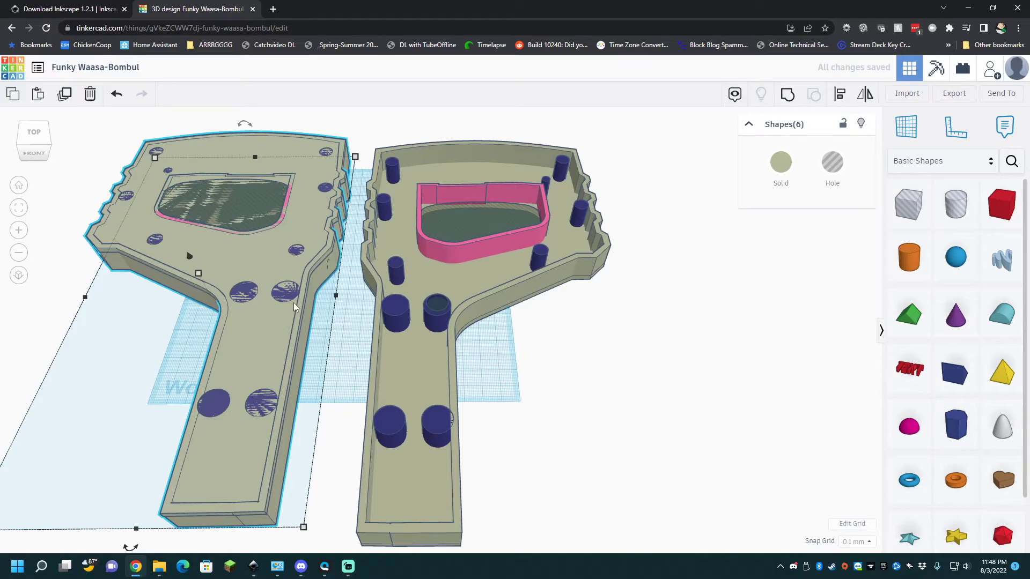
pyautogui.moveTo(293, 302); pyautogui.dragTo(255, 300, button='right')
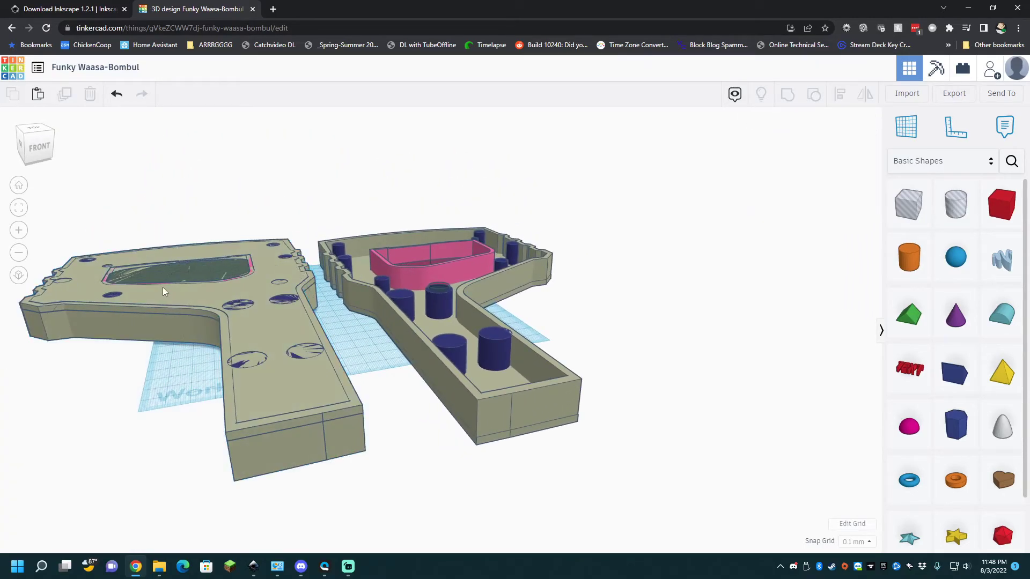
# Lower the flipped copy's base plate to an elevation of 0 on the workplane.
pyautogui.click(175, 297)
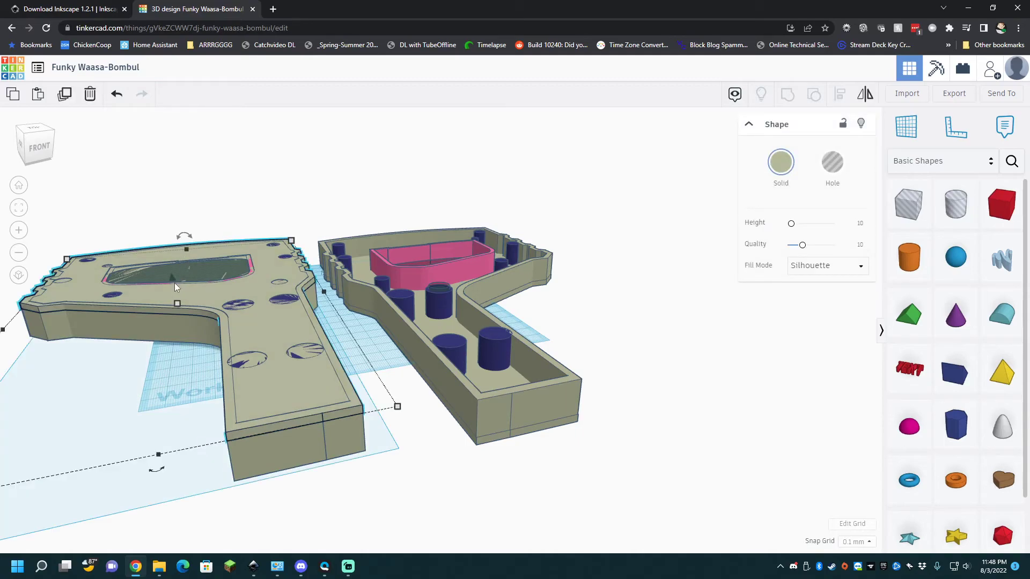
pyautogui.moveTo(172, 276); pyautogui.dragTo(185, 302)
pyautogui.click(462, 423)
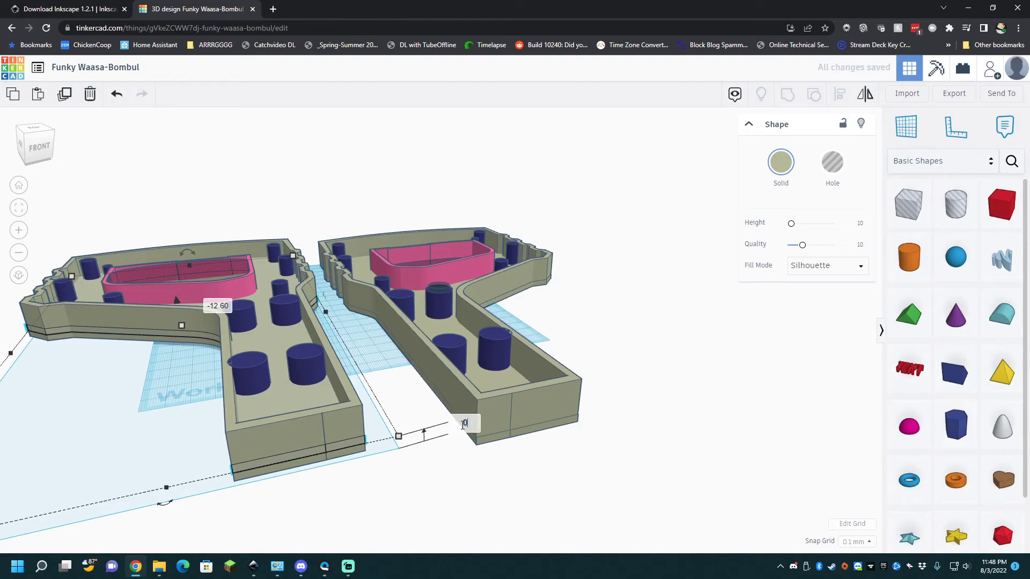
pyautogui.write('00')
pyautogui.press('Return')
# Select the flipped half's pegs and raise them to uncover the small hole cylinder inside one of them.
pyautogui.moveTo(413, 400); pyautogui.dragTo(387, 342, button='right')
pyautogui.click(442, 298)
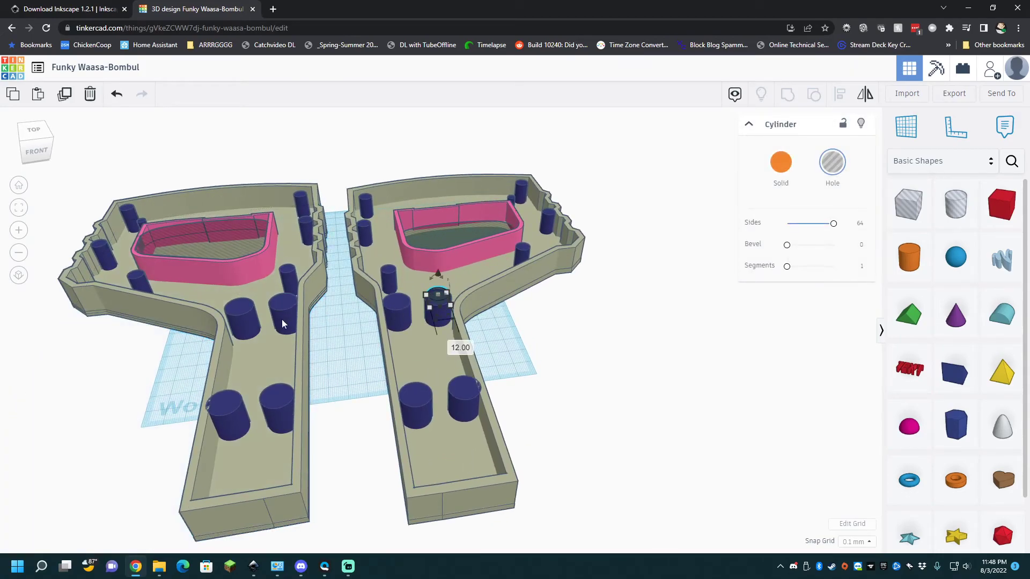
pyautogui.moveTo(236, 342); pyautogui.dragTo(334, 324, button='right')
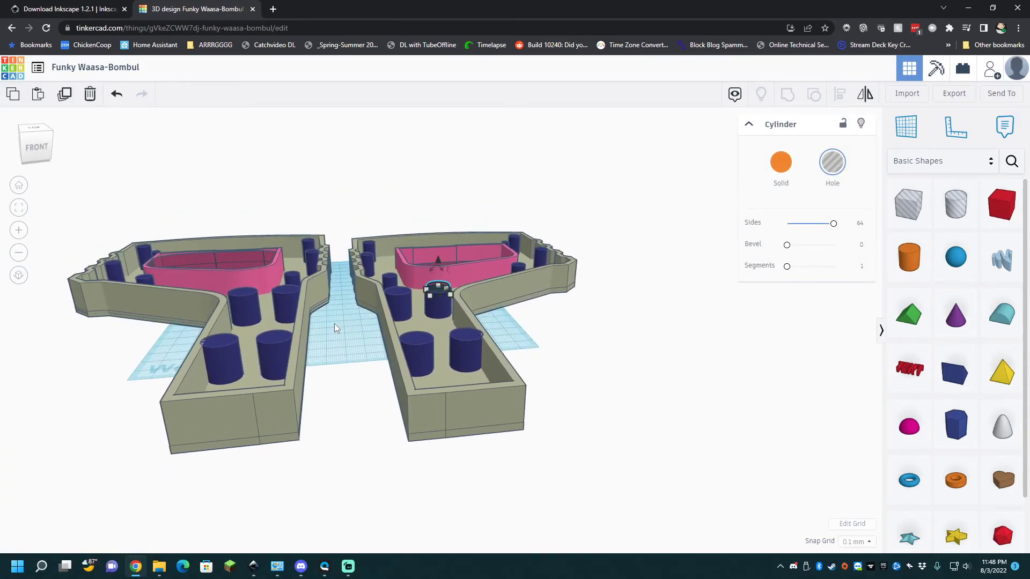
pyautogui.click(251, 304)
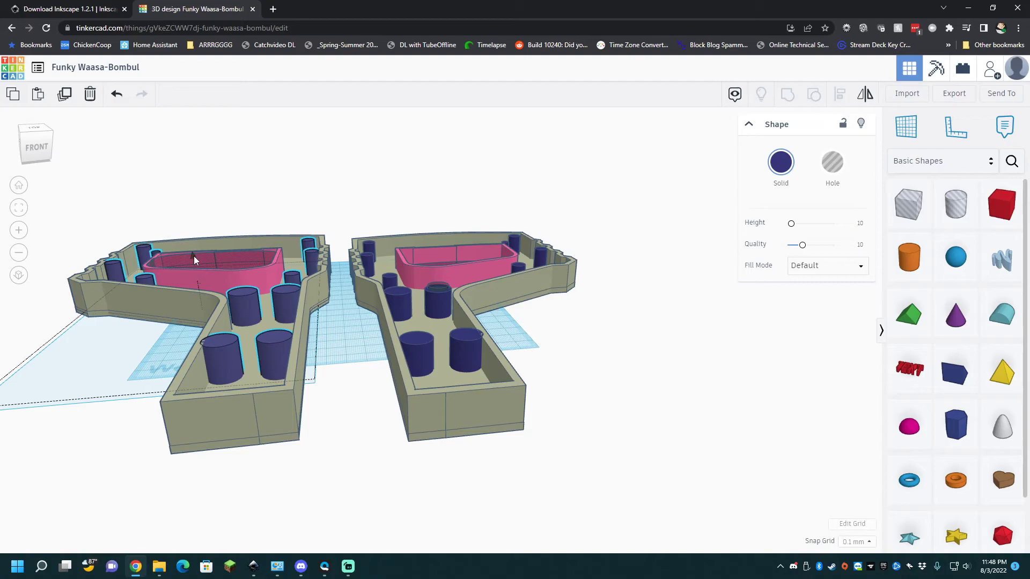
pyautogui.moveTo(220, 252); pyautogui.dragTo(243, 325, button='right')
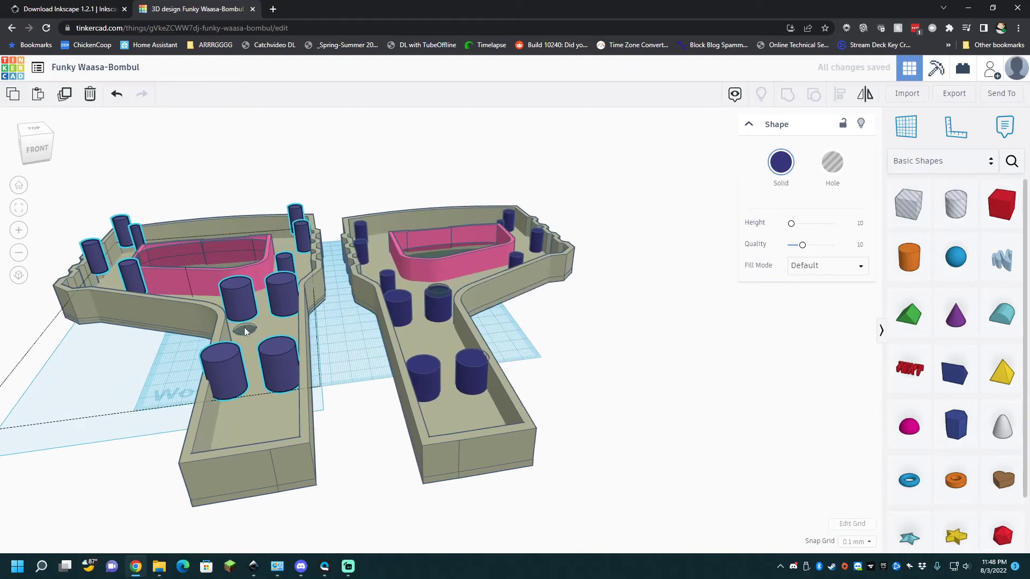
# Set the flipped half's hole cylinder to an elevation of 17, and raise it clear of the pegs.
pyautogui.click(244, 329)
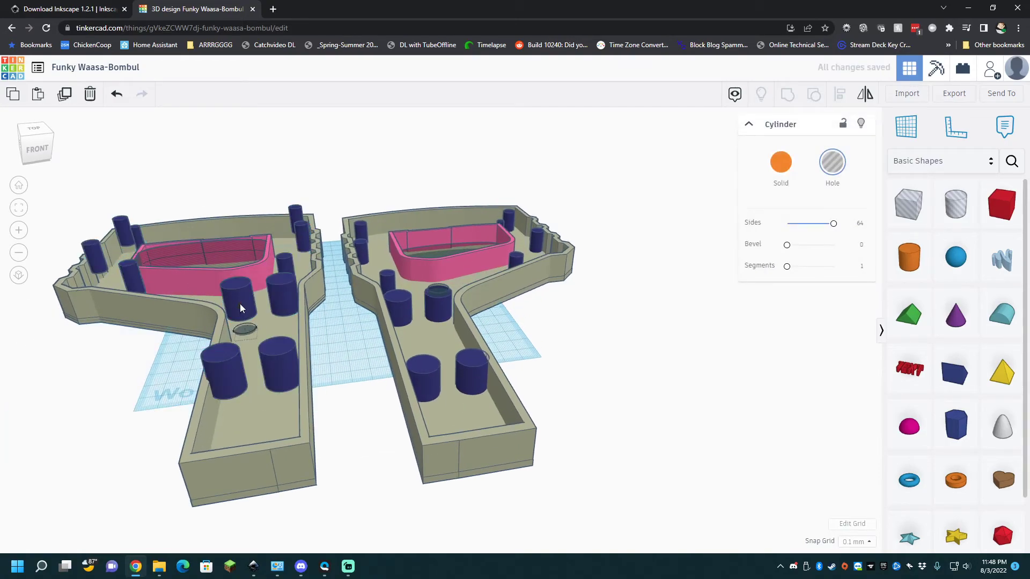
pyautogui.moveTo(240, 305); pyautogui.dragTo(247, 307)
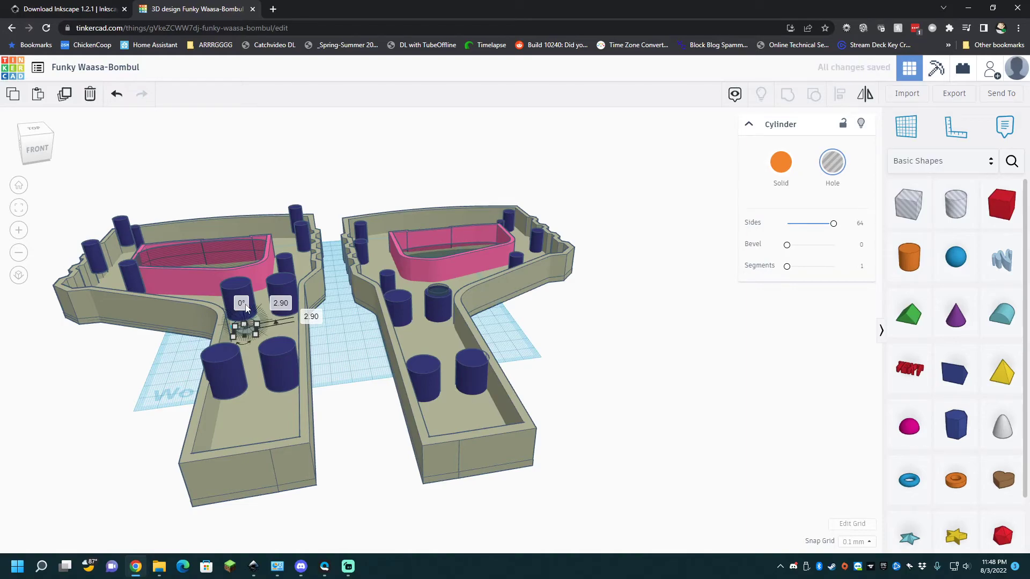
pyautogui.click(309, 318)
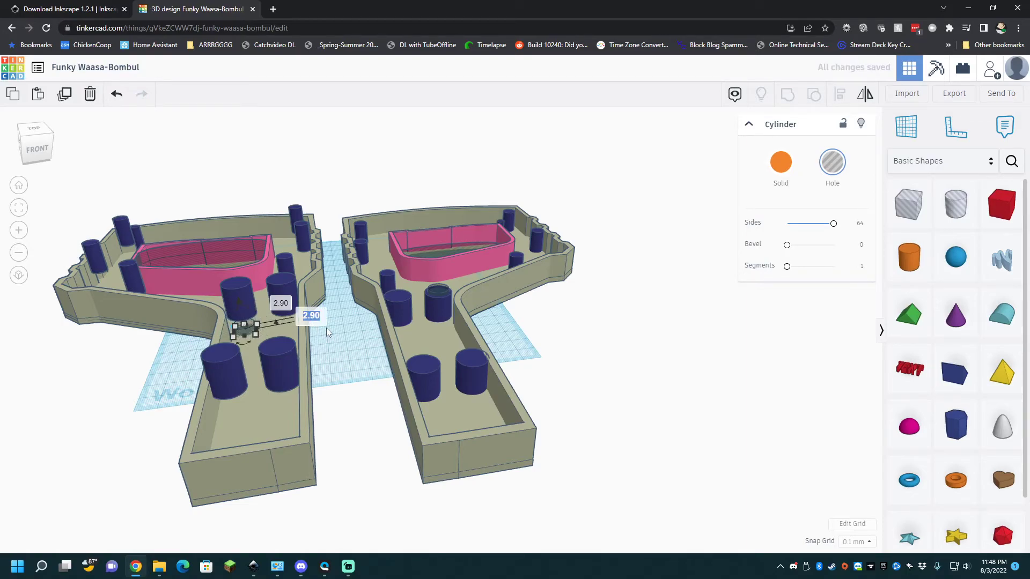
pyautogui.write('17')
pyautogui.press('Return')
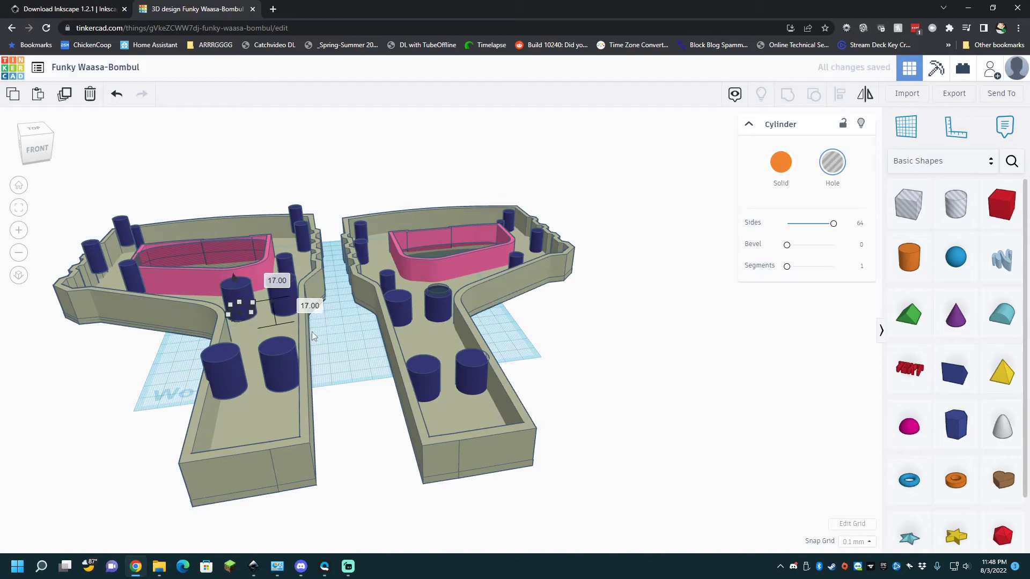
pyautogui.moveTo(231, 275); pyautogui.dragTo(178, 246)
# Set the elevation of the flipped half's pegs to 0 on the workplane.
pyautogui.click(246, 299)
pyautogui.click(381, 383)
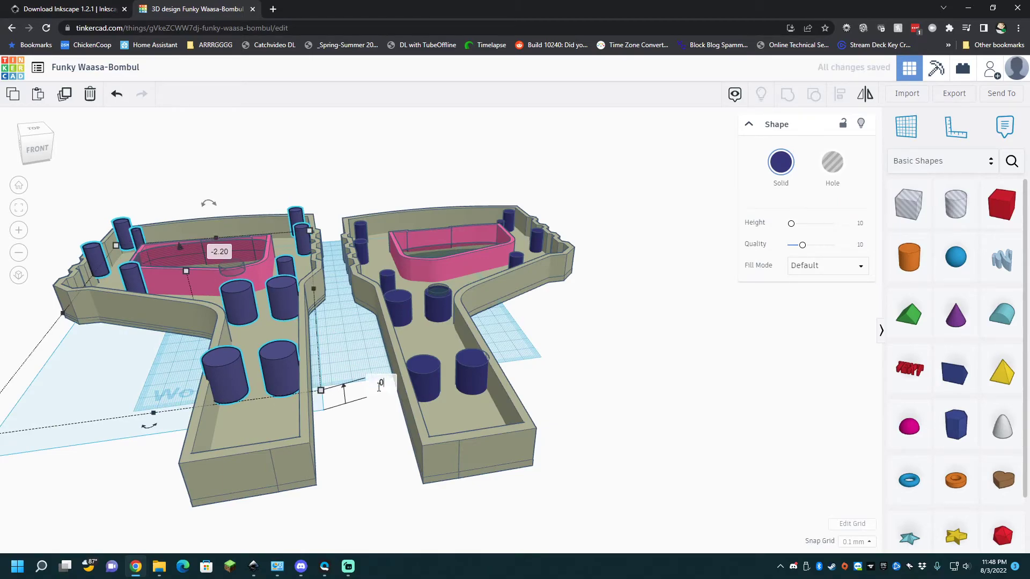
pyautogui.write('0')
pyautogui.press('Return')
# Lower the flipped half's raised hole cylinder to an elevation of 17, into the top of its peg.
pyautogui.click(239, 264)
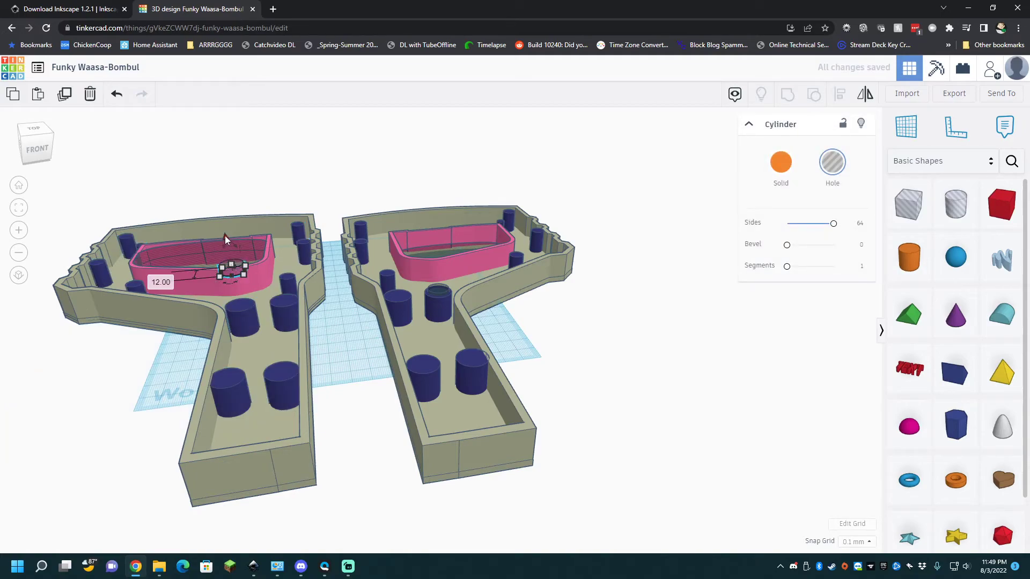
pyautogui.moveTo(224, 236); pyautogui.dragTo(226, 243)
pyautogui.click(311, 290)
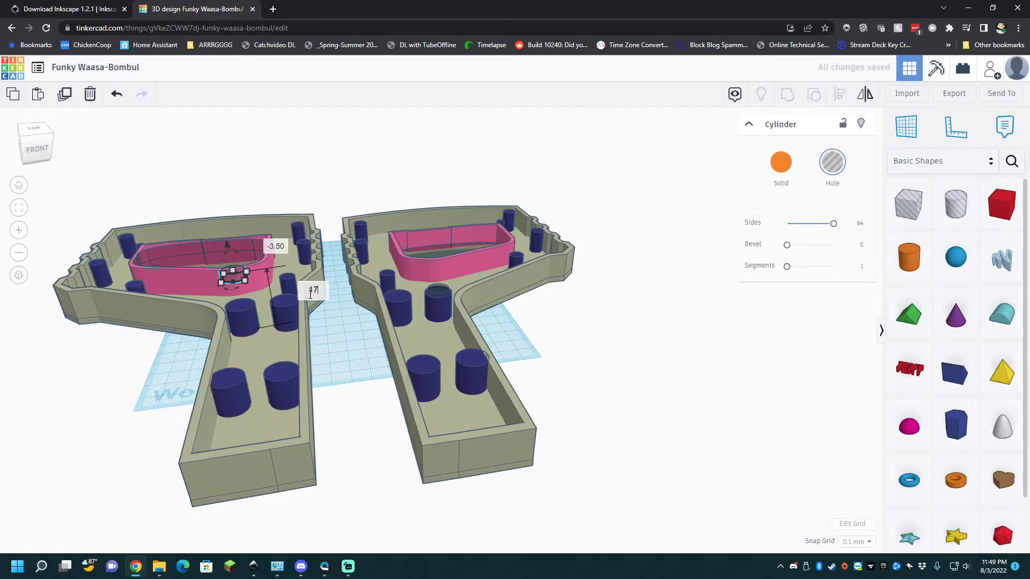
pyautogui.write('17')
pyautogui.press('Return')
# Resize the flipped half's hole cylinder to 10 mm in both width and length.
pyautogui.moveTo(265, 333); pyautogui.dragTo(224, 398, button='right')
pyautogui.scroll(3, 261, 300)
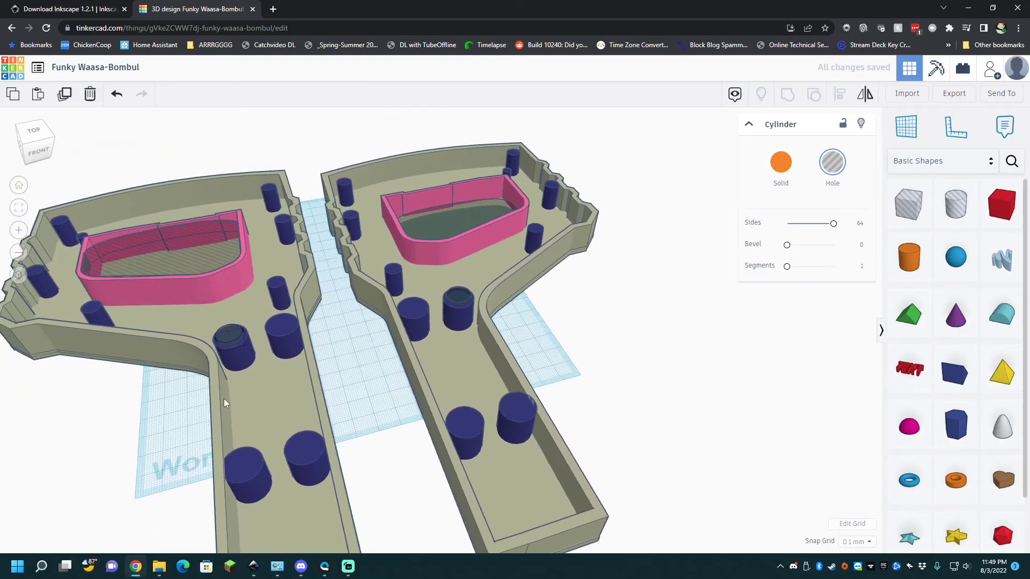
pyautogui.scroll(5, 356, 435)
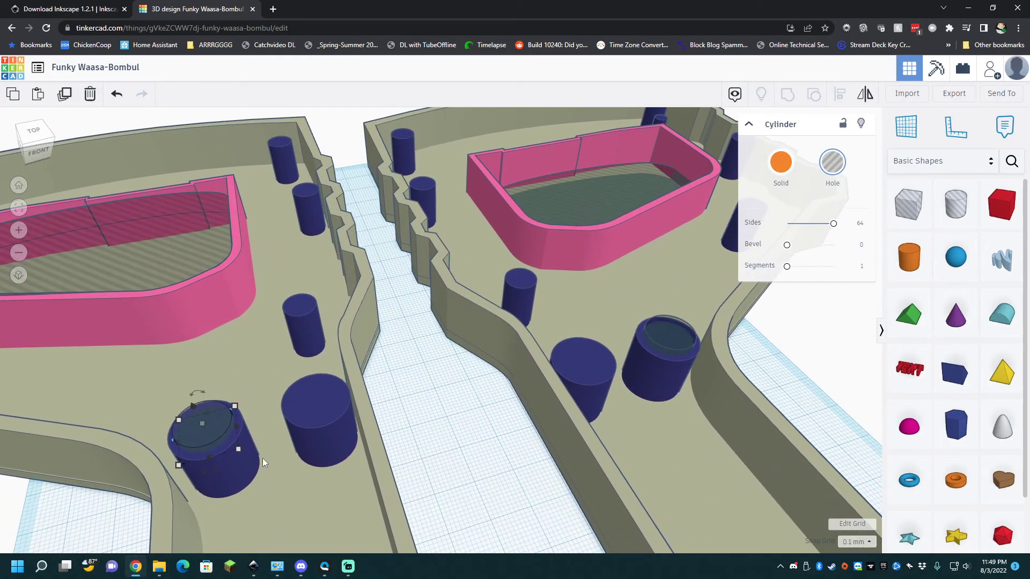
pyautogui.scroll(-4, 262, 458)
pyautogui.scroll(6, 362, 456)
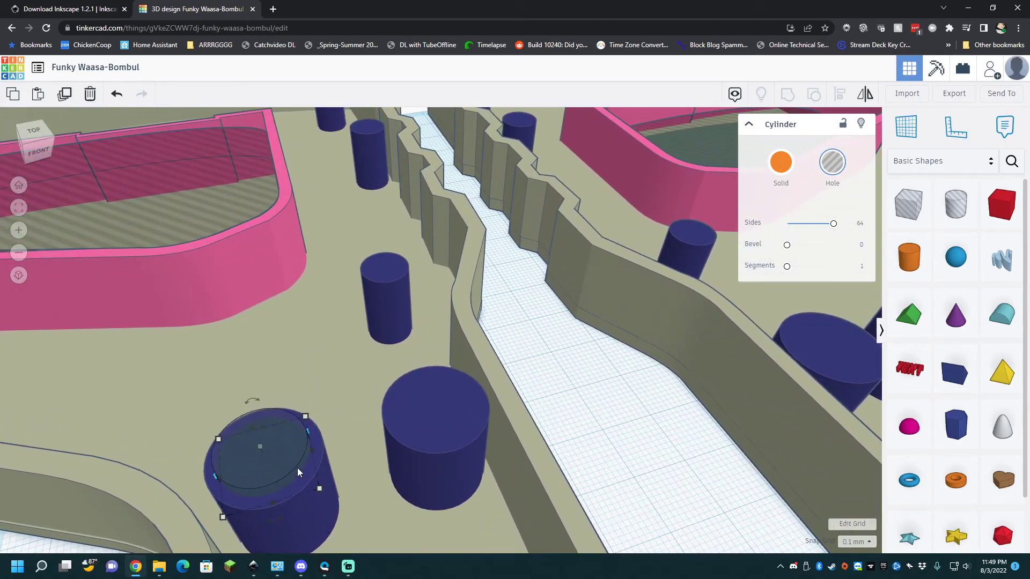
pyautogui.click(318, 489)
pyautogui.scroll(-2, 372, 431)
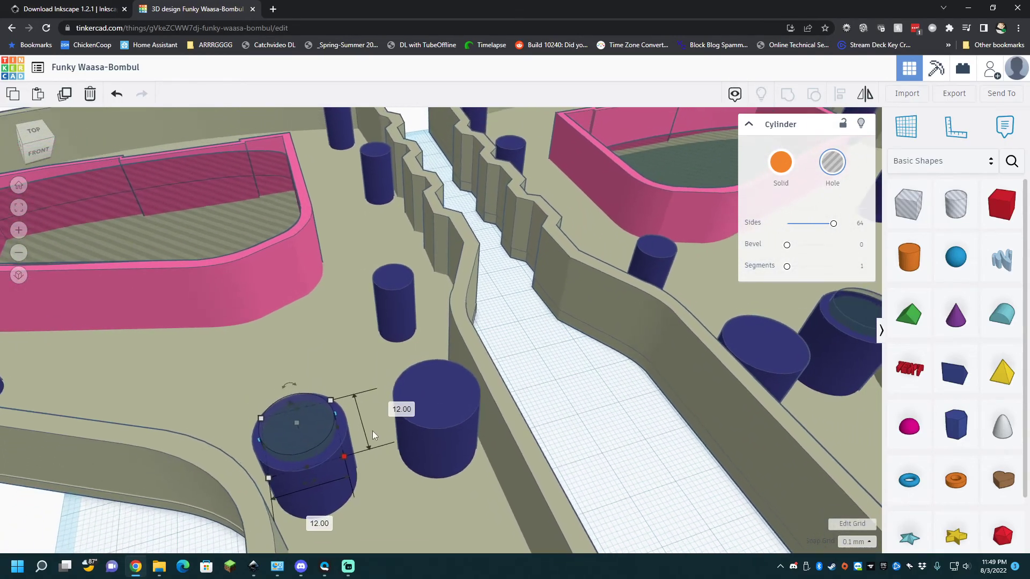
pyautogui.scroll(-1, 373, 434)
pyautogui.click(416, 402)
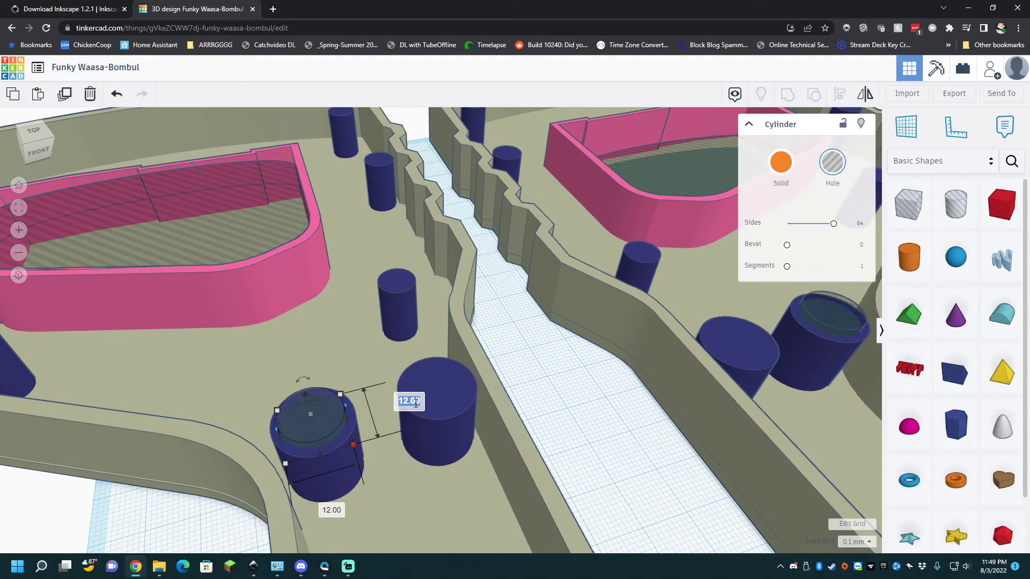
pyautogui.write('10')
pyautogui.press('Tab')
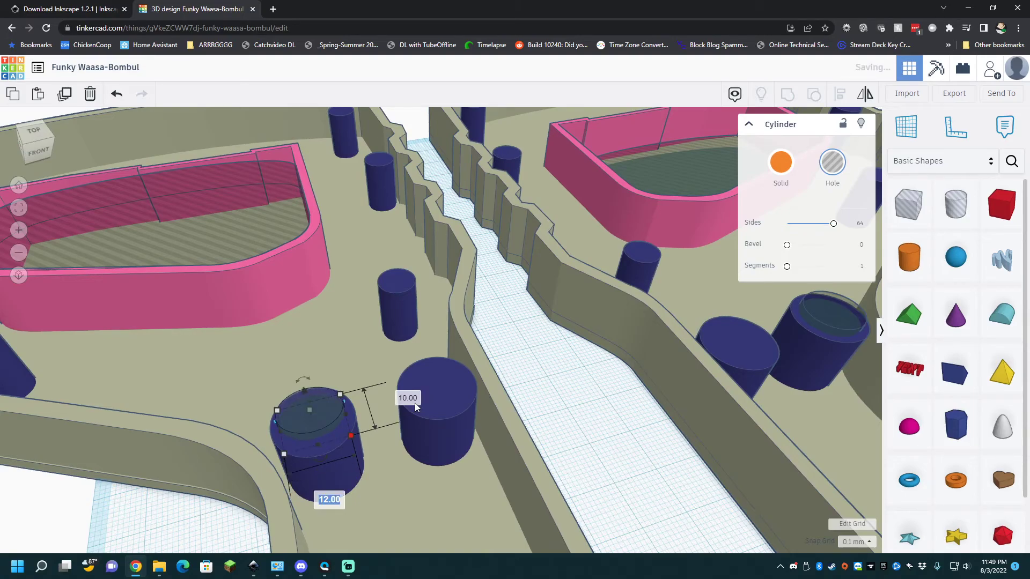
pyautogui.write('10')
pyautogui.press('Return')
# Center the 10 mm cylinder on the peg's top and change it from a hole to a solid.
pyautogui.moveTo(303, 381); pyautogui.dragTo(410, 431, button='right')
pyautogui.moveTo(528, 478); pyautogui.dragTo(587, 411, button='middle')
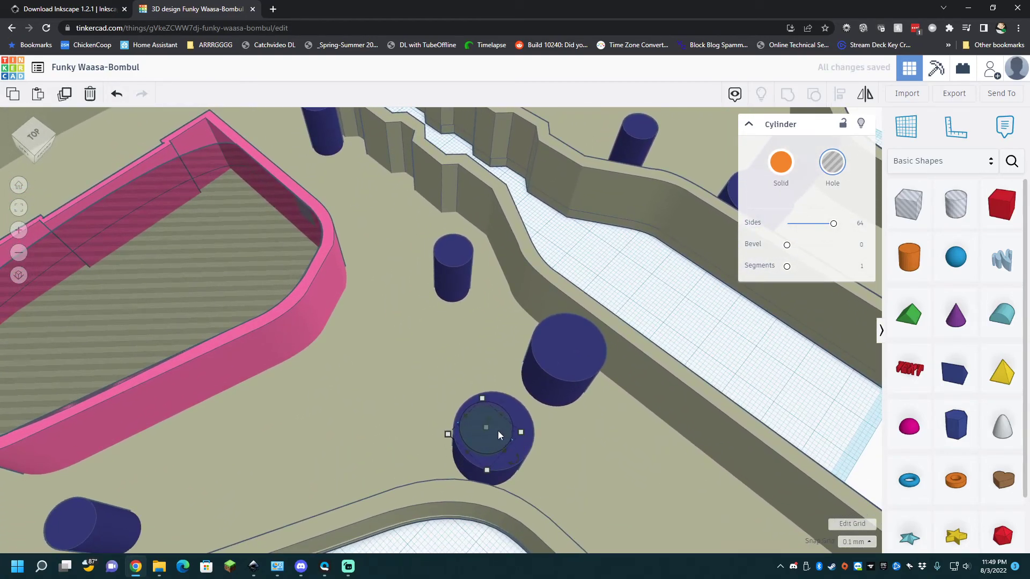
pyautogui.scroll(-1, 514, 437)
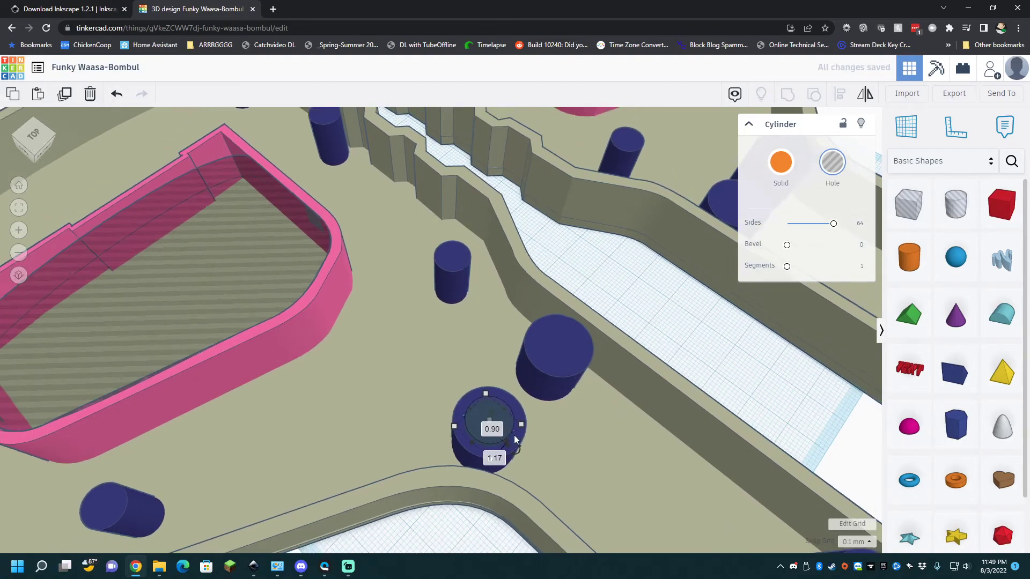
pyautogui.scroll(1, 514, 439)
pyautogui.scroll(-1, 552, 440)
pyautogui.moveTo(584, 469); pyautogui.dragTo(438, 520, button='middle')
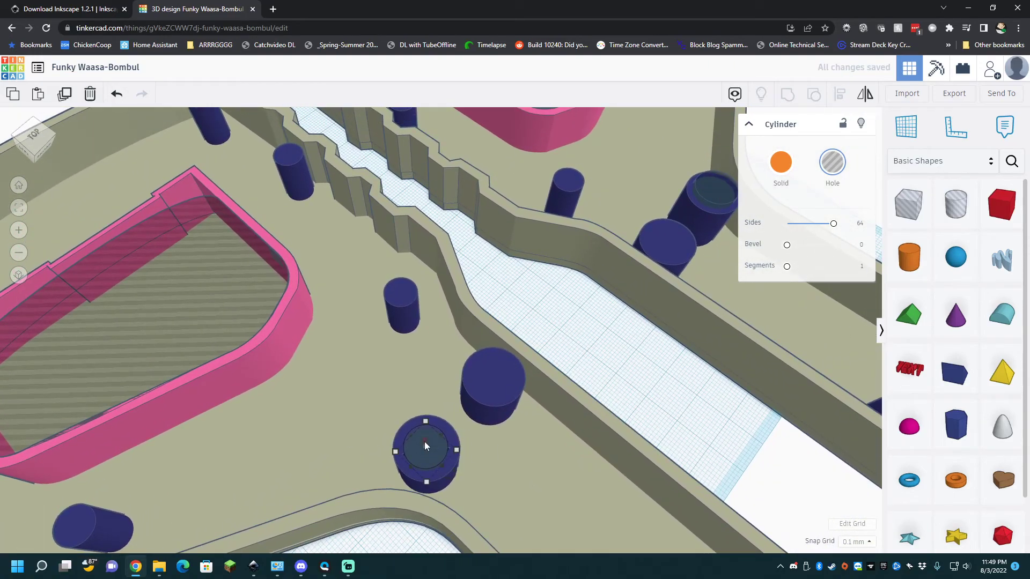
pyautogui.moveTo(423, 445); pyautogui.dragTo(437, 286, button='middle')
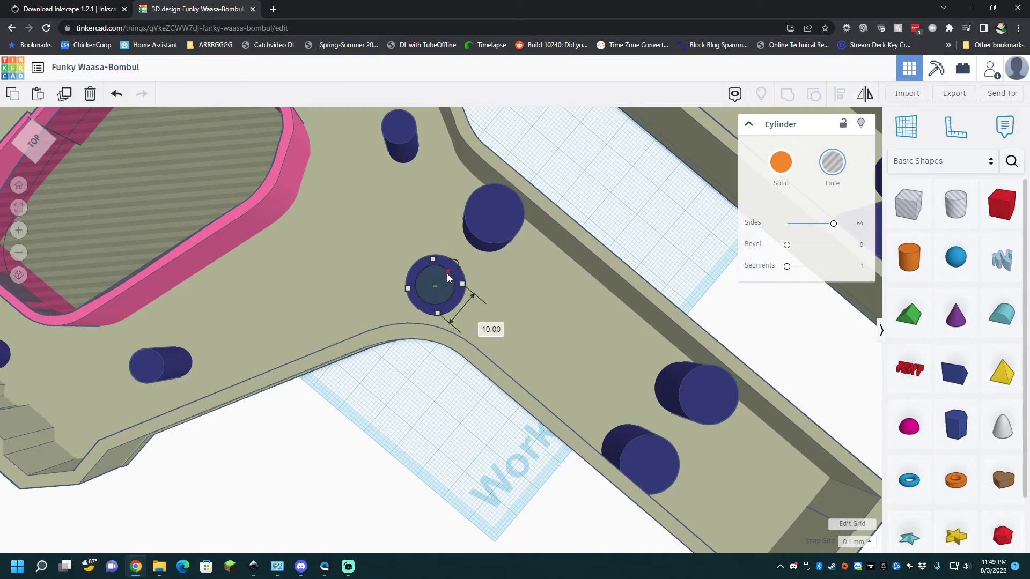
pyautogui.moveTo(450, 281); pyautogui.dragTo(707, 165, button='right')
pyautogui.click(781, 162)
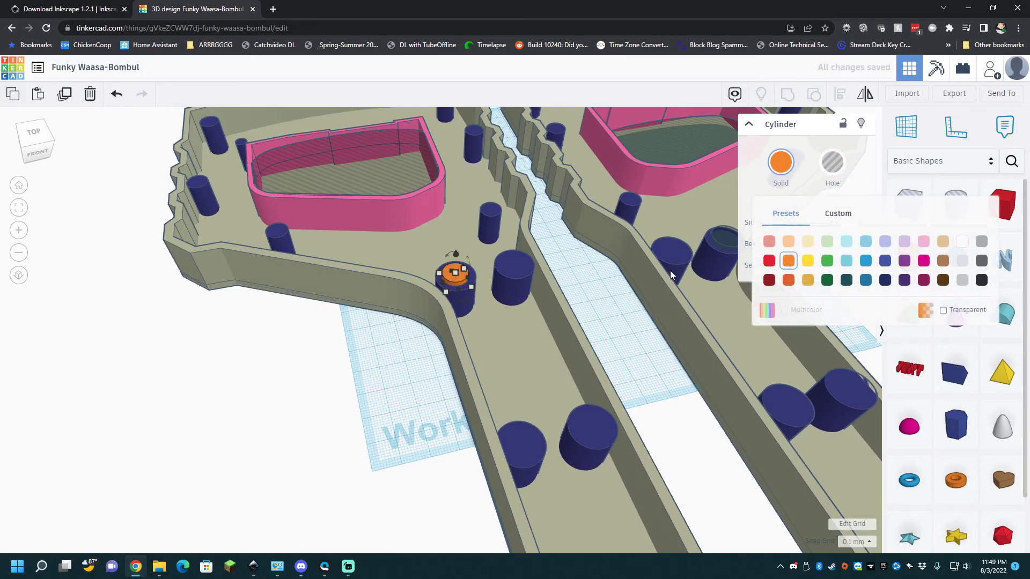
# Lower the flipped half's grip cutout hole shape to an elevation of 0 so it passes through the base.
pyautogui.moveTo(670, 270); pyautogui.dragTo(599, 288, button='right')
pyautogui.scroll(-3, 599, 288)
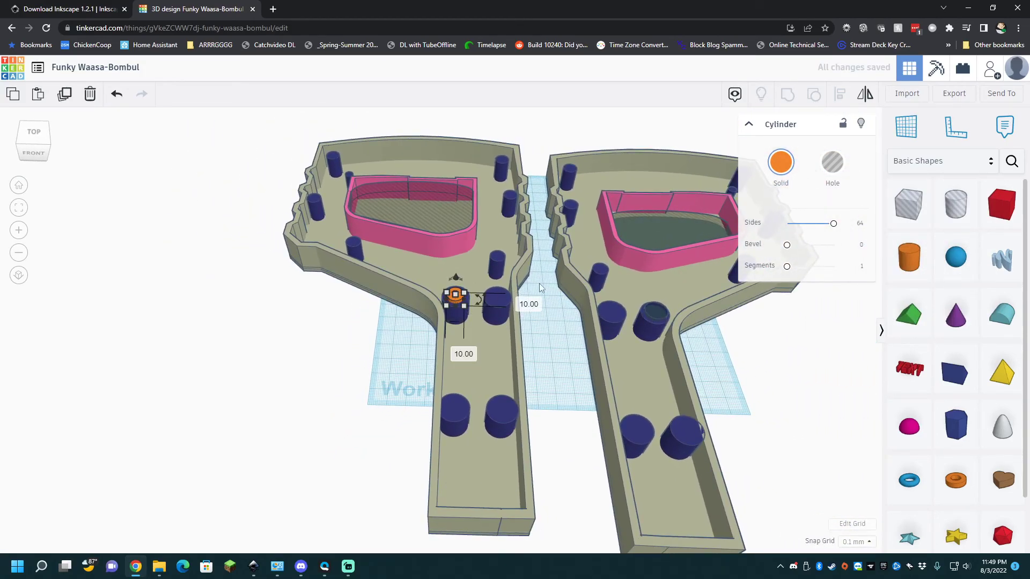
pyautogui.moveTo(540, 282); pyautogui.dragTo(510, 383, button='right')
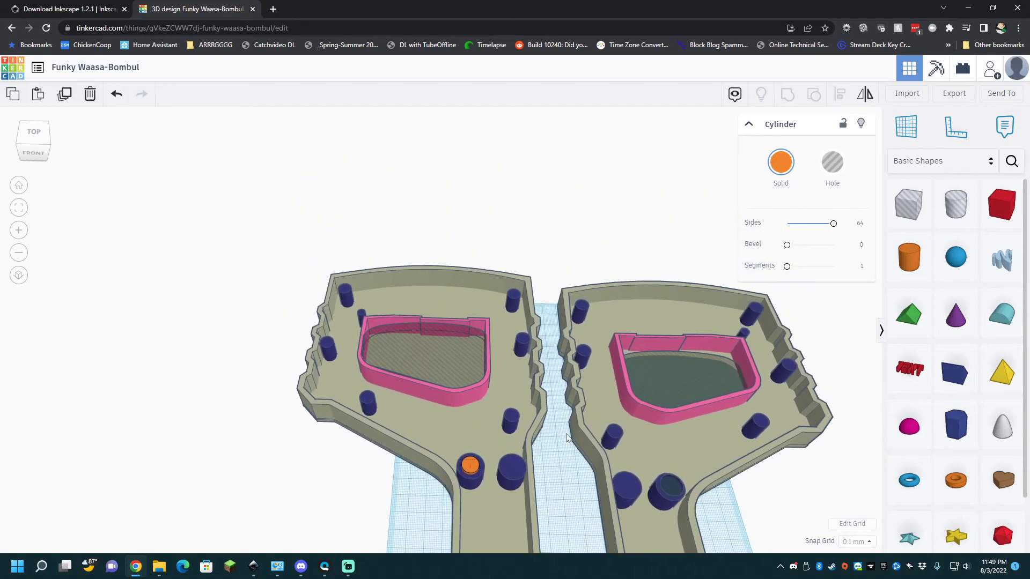
pyautogui.click(455, 365)
pyautogui.scroll(5, 455, 365)
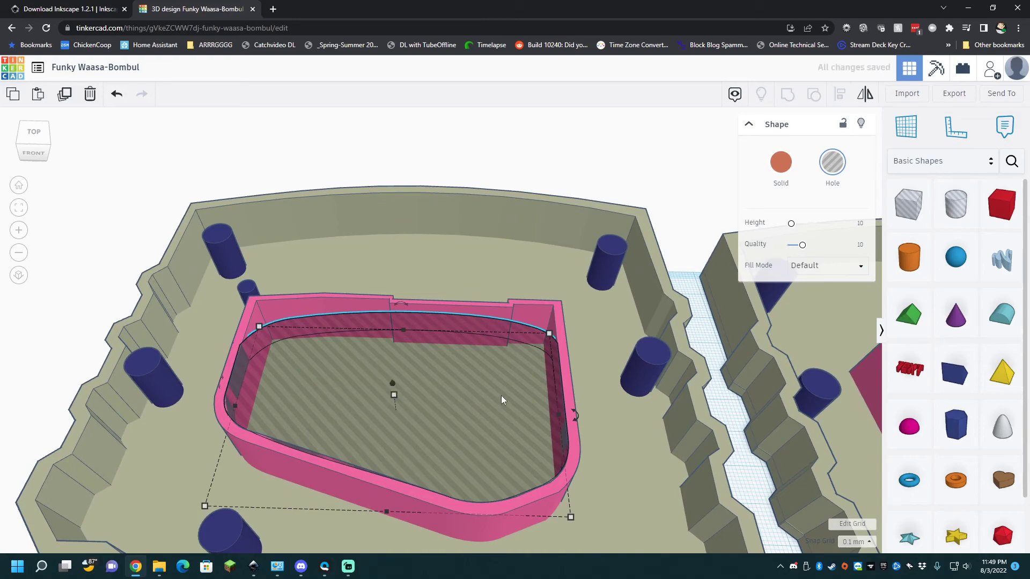
pyautogui.moveTo(393, 381); pyautogui.dragTo(391, 371)
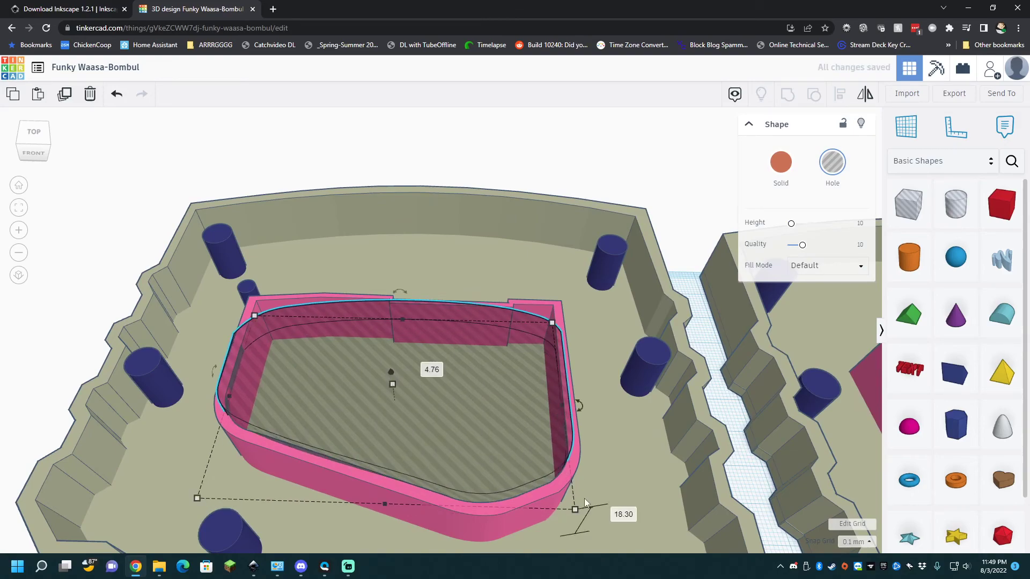
pyautogui.click(622, 514)
pyautogui.write('0')
pyautogui.press('Return')
# Group the six shapes of the flipped half, and group the six shapes of the original half separately.
pyautogui.scroll(-5, 571, 501)
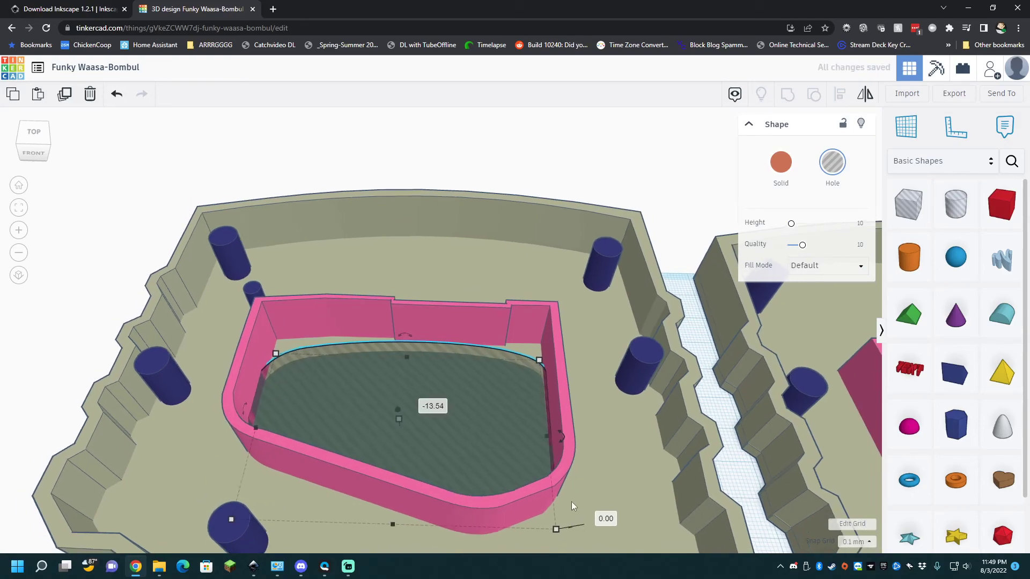
pyautogui.scroll(-3, 566, 384)
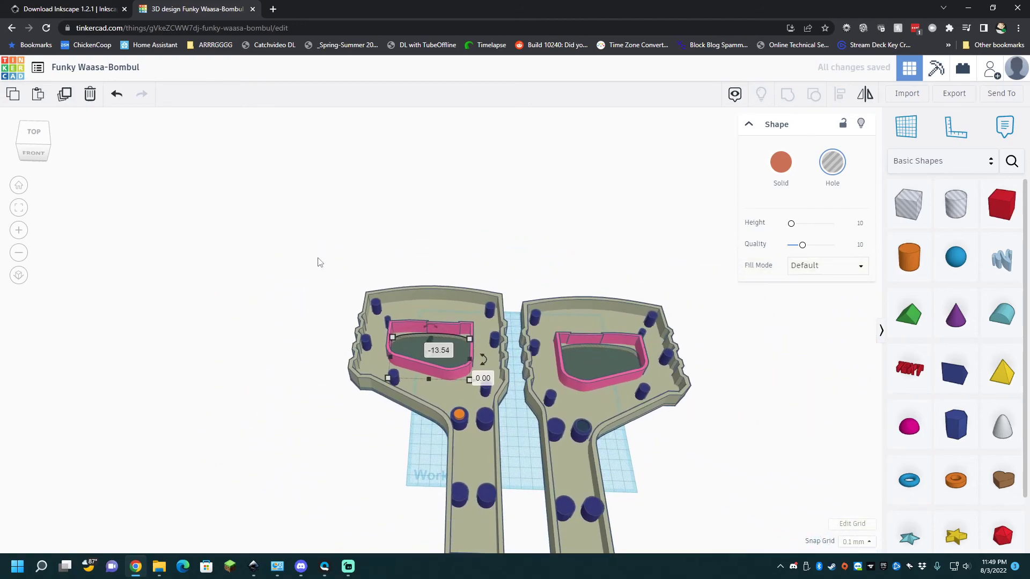
pyautogui.moveTo(320, 260); pyautogui.dragTo(481, 523)
pyautogui.scroll(2, 665, 184)
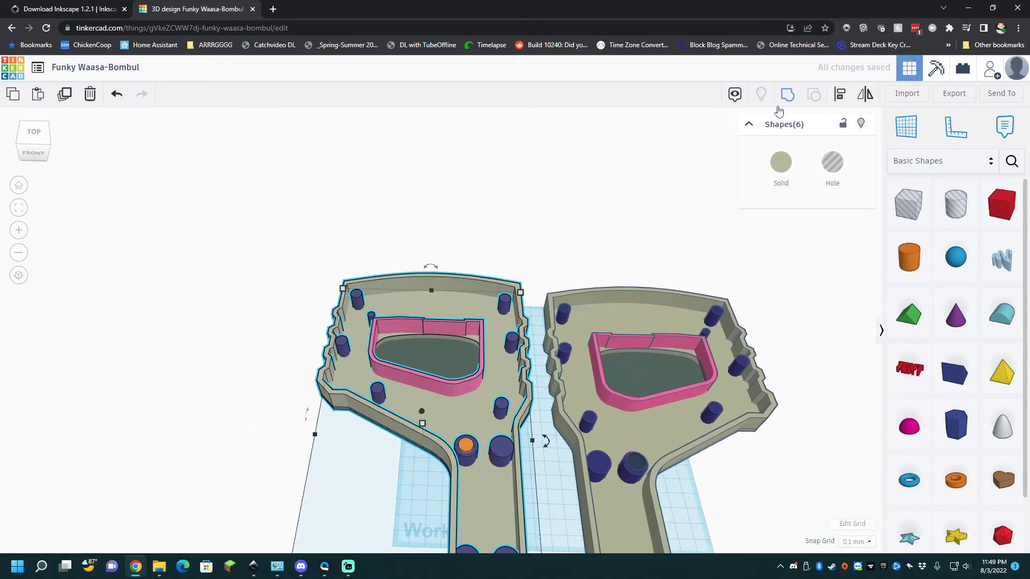
pyautogui.moveTo(562, 254); pyautogui.dragTo(734, 504)
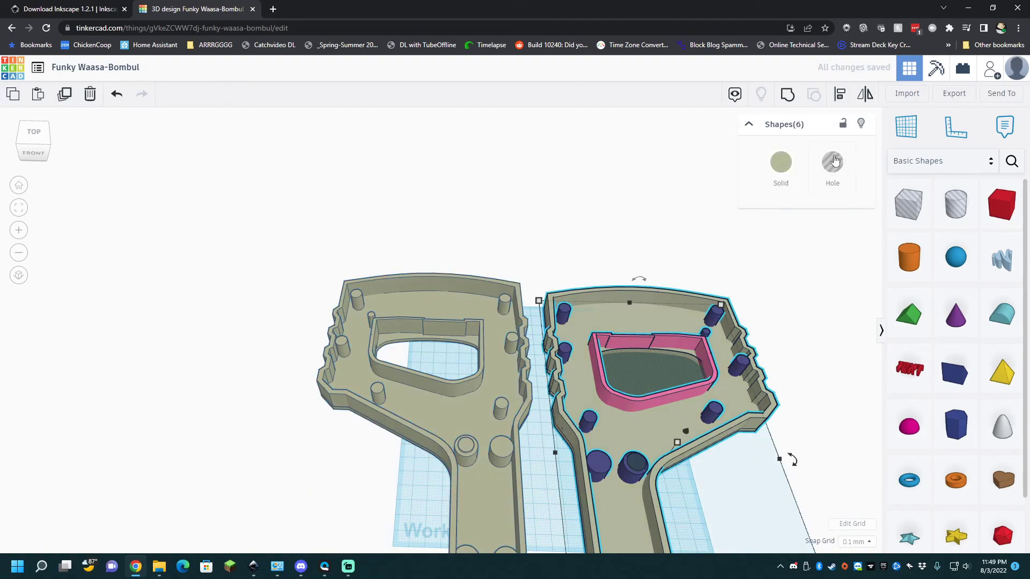
pyautogui.click(788, 96)
# Examine both grouped handle halves from several angles, including the cutouts and the matching peg and recess.
pyautogui.scroll(3, 697, 400)
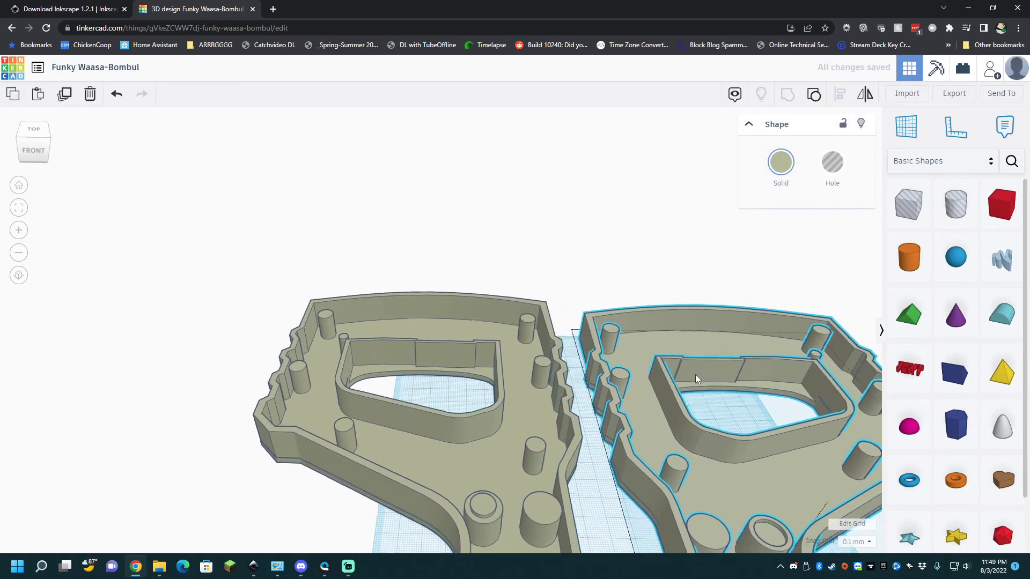
pyautogui.moveTo(695, 378); pyautogui.dragTo(728, 338, button='right')
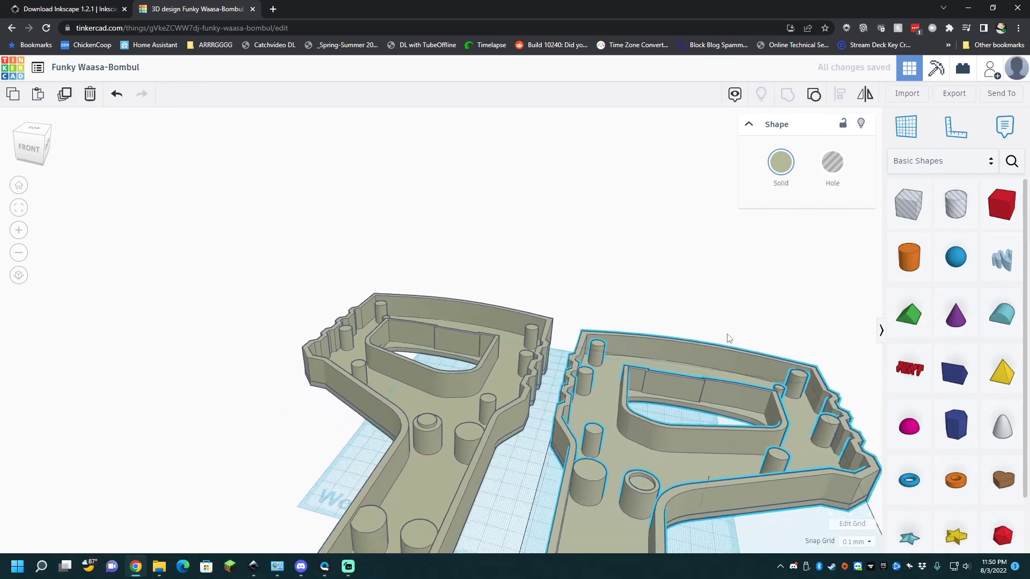
pyautogui.scroll(-2, 638, 395)
pyautogui.scroll(4, 560, 384)
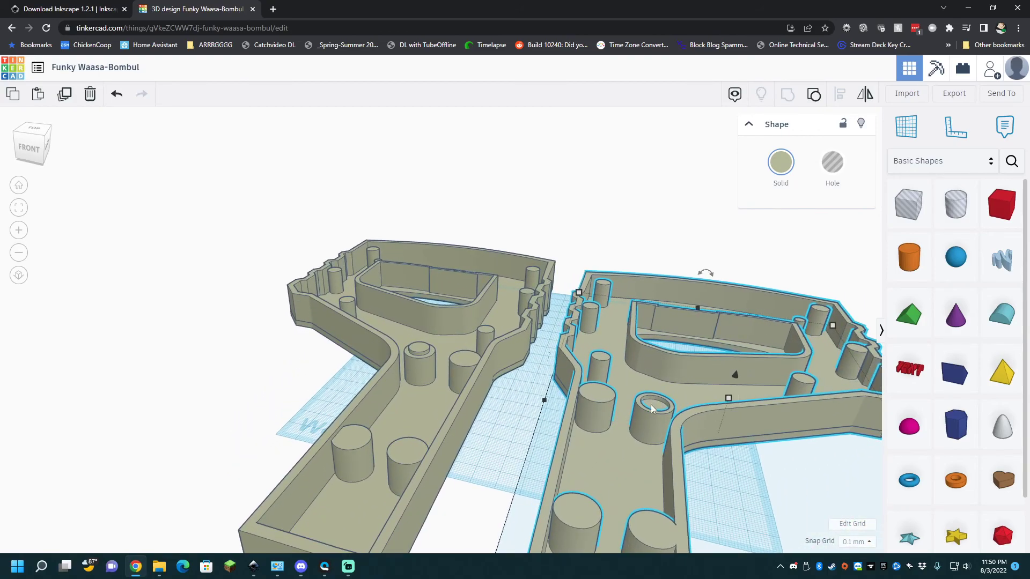
pyautogui.moveTo(616, 384); pyautogui.dragTo(662, 246, button='right')
pyautogui.scroll(-2, 694, 256)
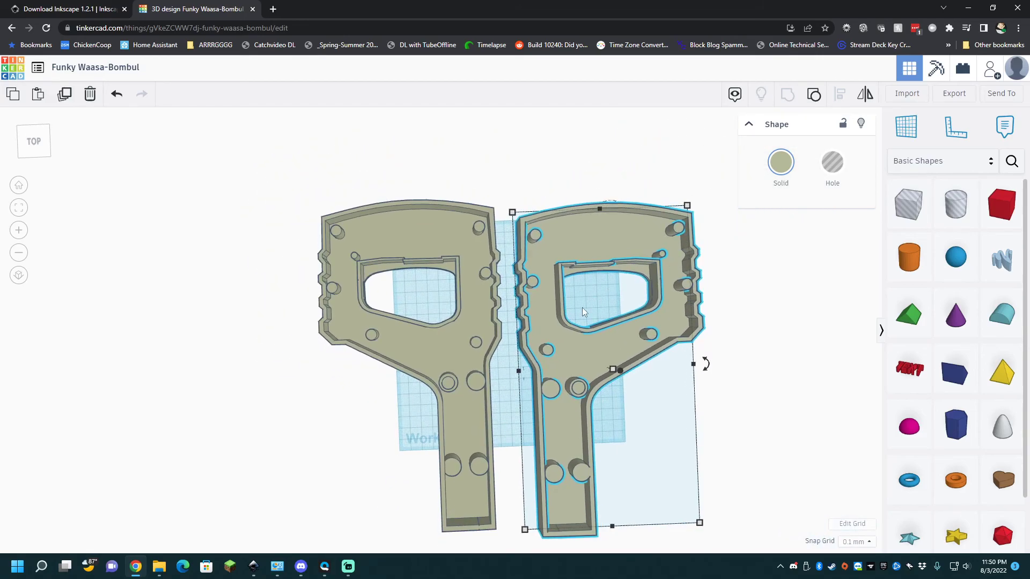
pyautogui.moveTo(554, 282); pyautogui.dragTo(586, 395, button='right')
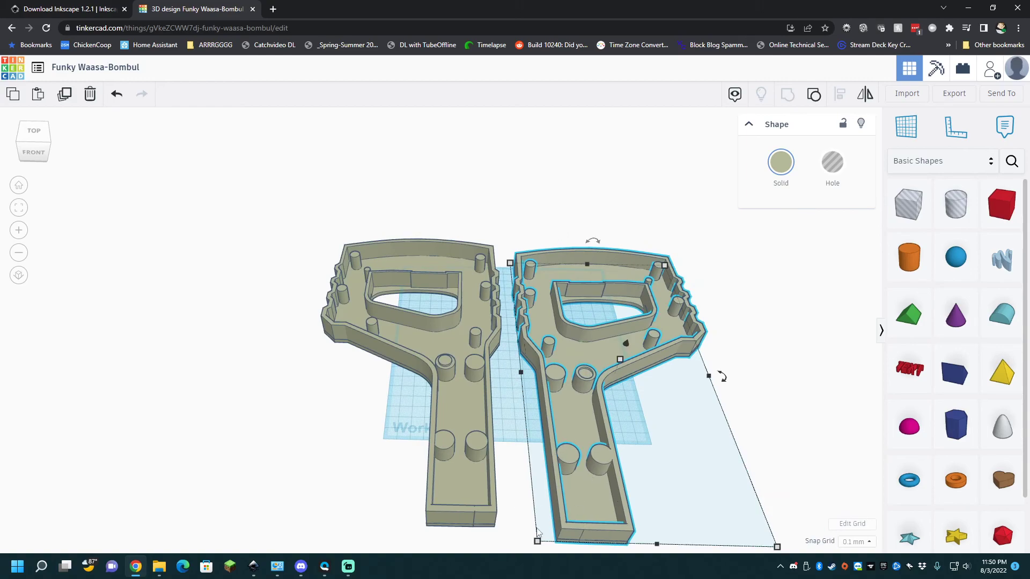
# Place a box hole over the notched grip cutout wall of the handle half with the pin and raise it to an elevation of 10.3 mm.
pyautogui.moveTo(538, 532); pyautogui.dragTo(425, 345, button='right')
pyautogui.scroll(2, 422, 291)
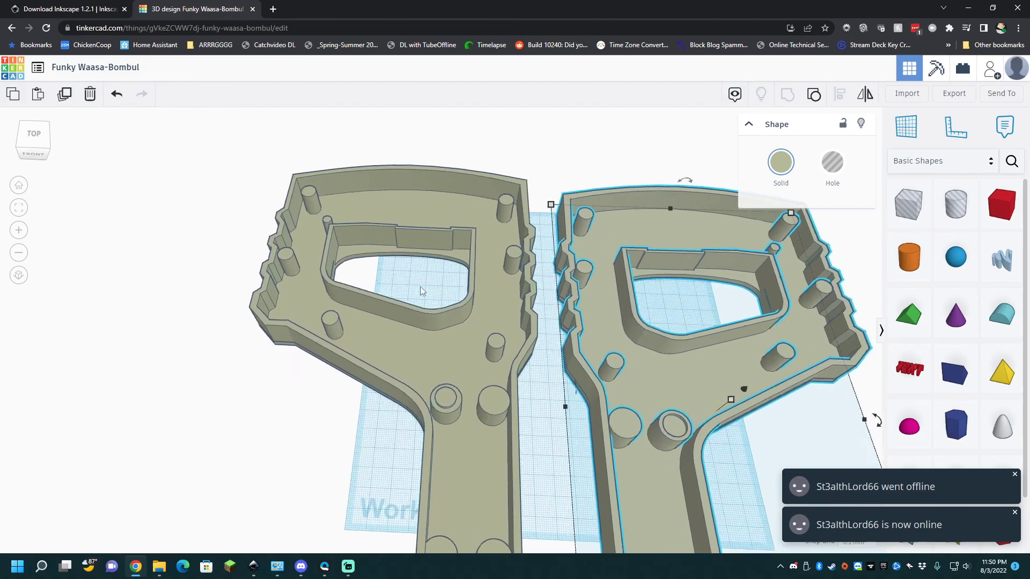
pyautogui.scroll(2, 420, 286)
pyautogui.moveTo(413, 248); pyautogui.dragTo(451, 386, button='middle')
pyautogui.scroll(3, 456, 379)
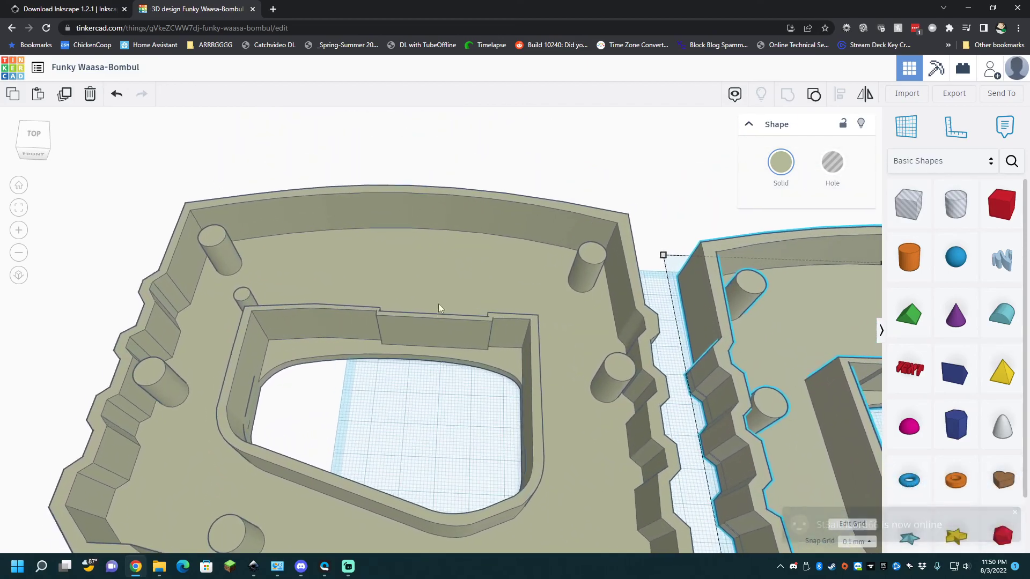
pyautogui.moveTo(908, 203); pyautogui.dragTo(443, 340)
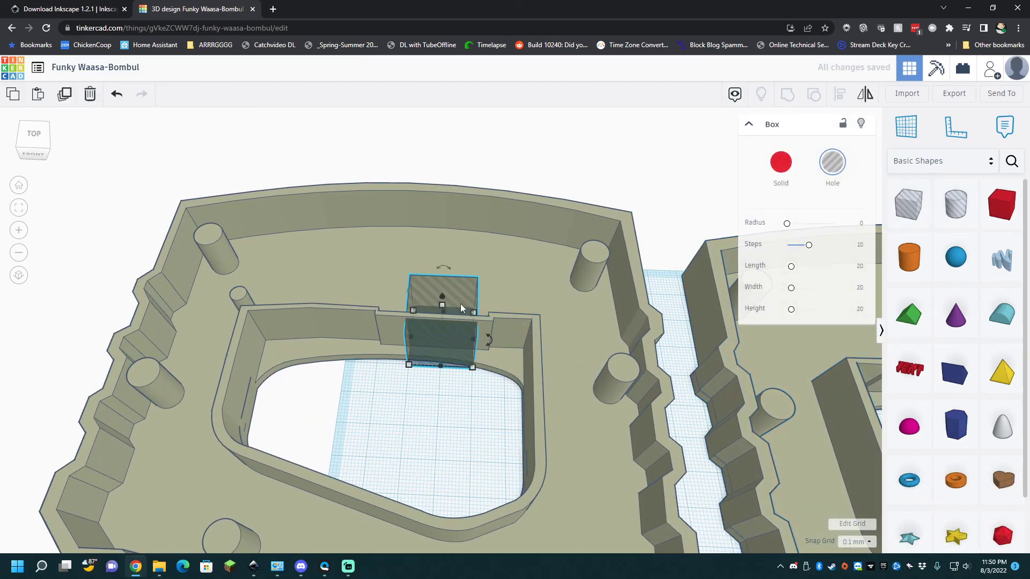
pyautogui.moveTo(443, 295); pyautogui.dragTo(439, 273)
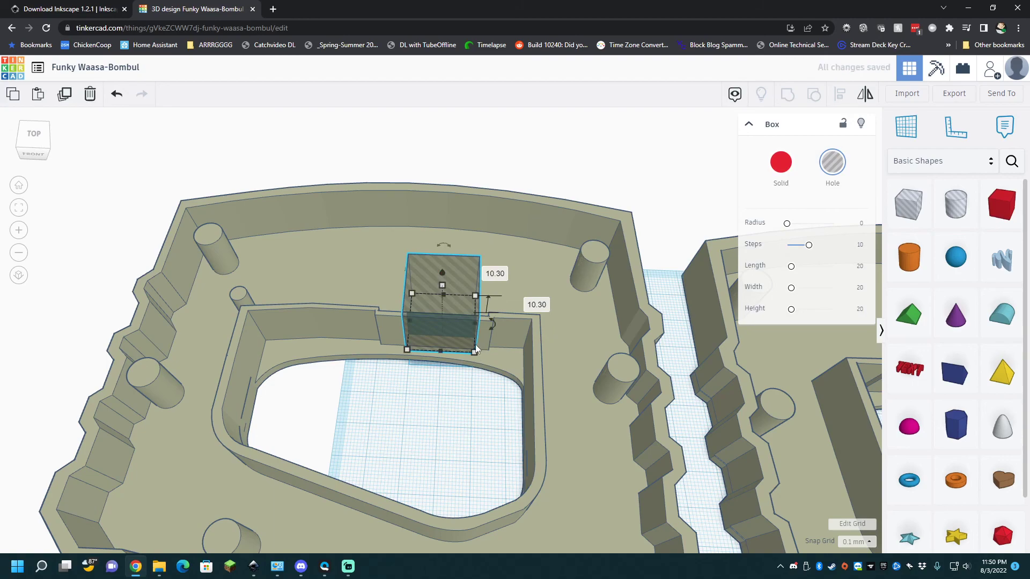
# Enlarge the box hole to 24 mm wide and about 23.8 mm deep, and nudge it slightly to the left over the wall notch.
pyautogui.moveTo(475, 351); pyautogui.dragTo(489, 348)
pyautogui.click(444, 423)
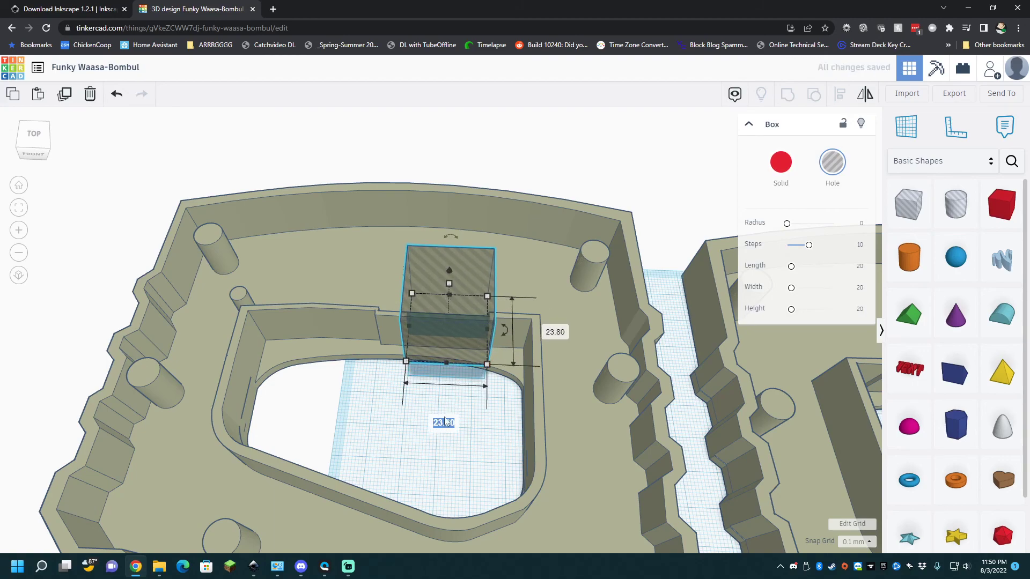
pyautogui.write('24')
pyautogui.press('Return')
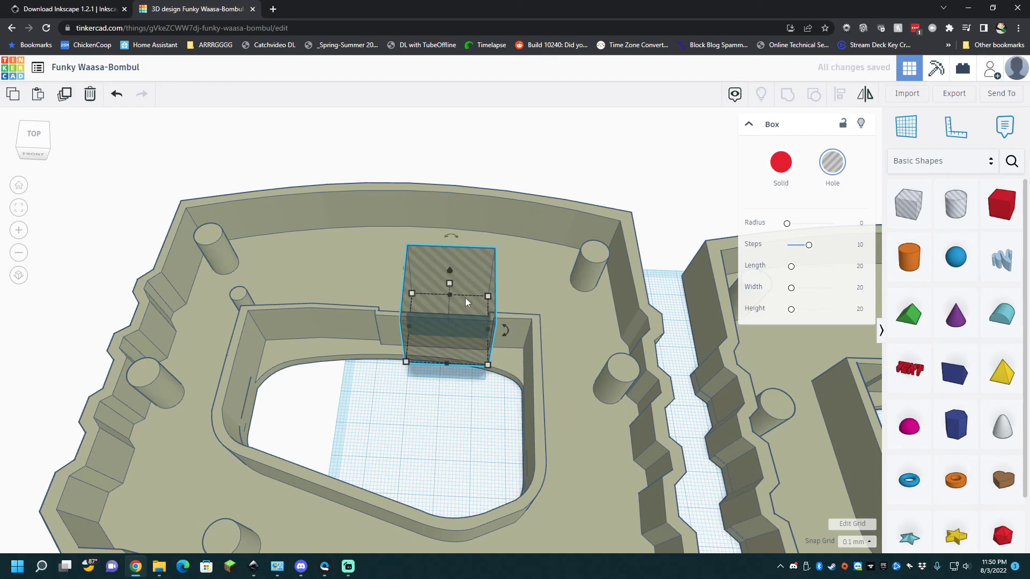
pyautogui.press('Left')
pyautogui.moveTo(482, 278); pyautogui.dragTo(474, 388, button='right')
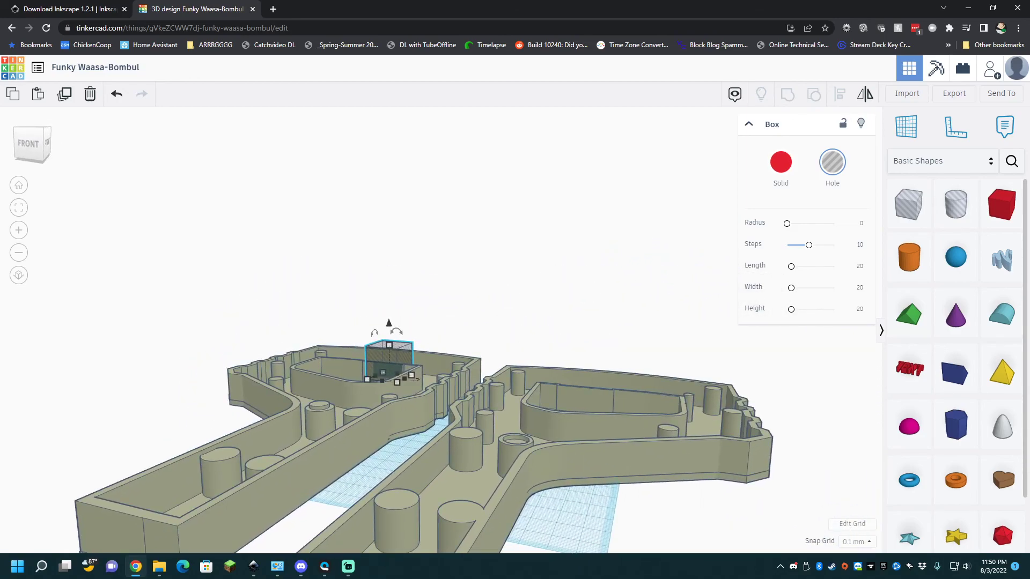